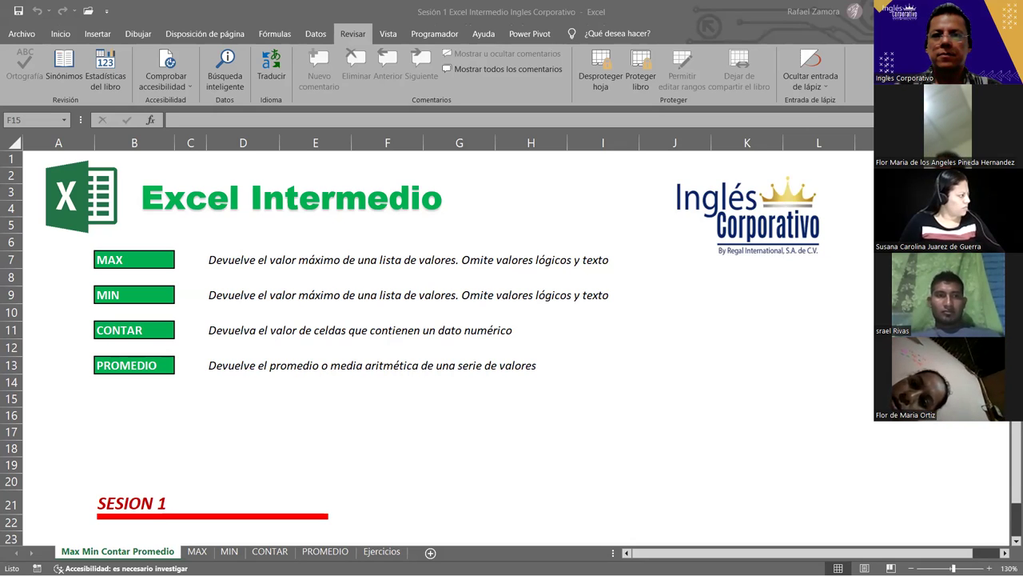
Close 'Sesion 1 Excel Intermedio Ingles Corporativo.xlsx' with Alt+F4, bringing up the save-changes prompt.
key("alt+F4")
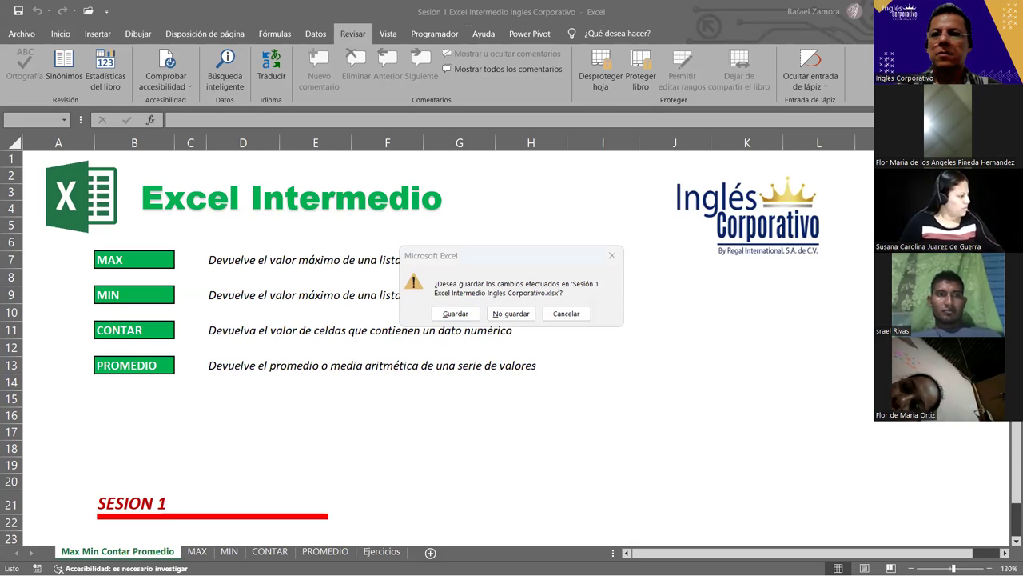
Answer the save prompt and return to the workbook's 'Max Min Contar Promedio' overview sheet.
left_click(641, 227)
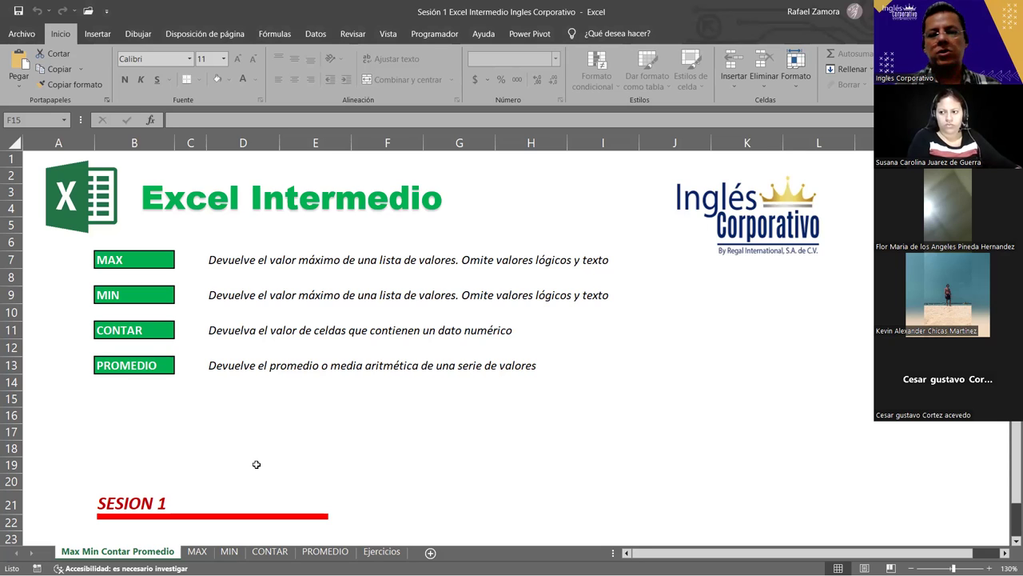
Browse the MAX and MIN example sheets, erase stray text in B14, then go to Ejercicios.
left_click(197, 552)
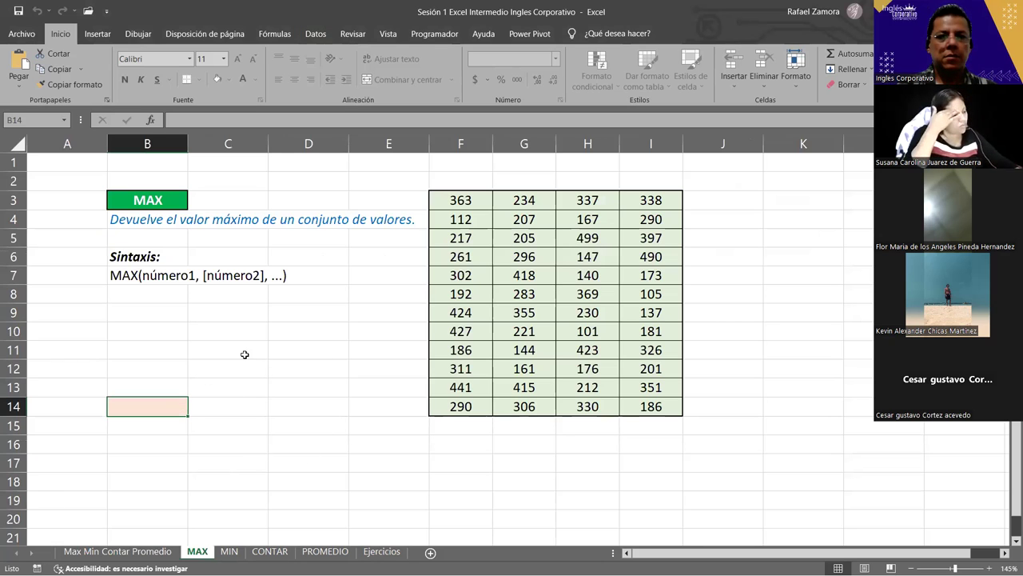
left_click(229, 552)
left_click(202, 551)
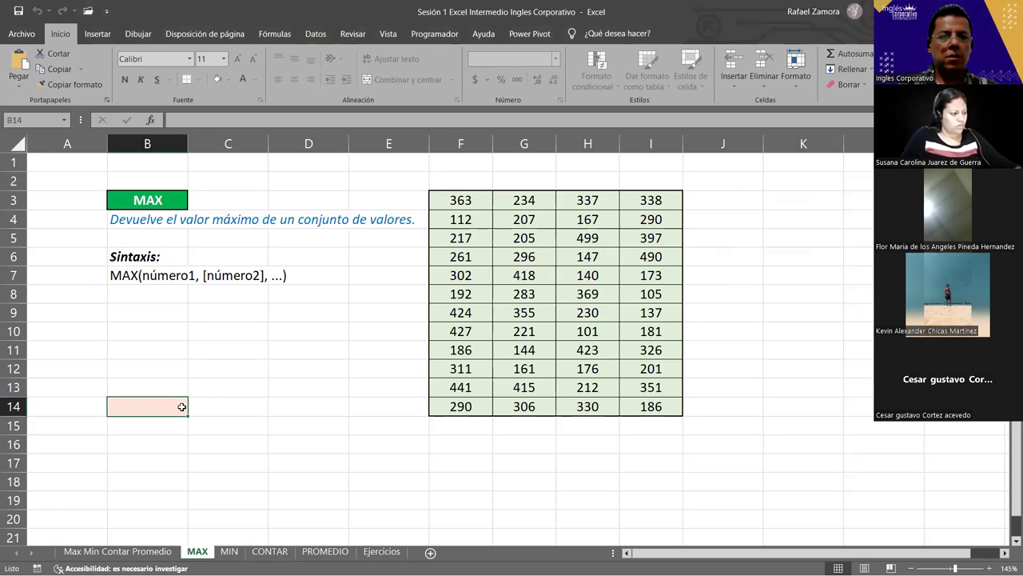
type("cx")
key("BackSpace")
key("BackSpace")
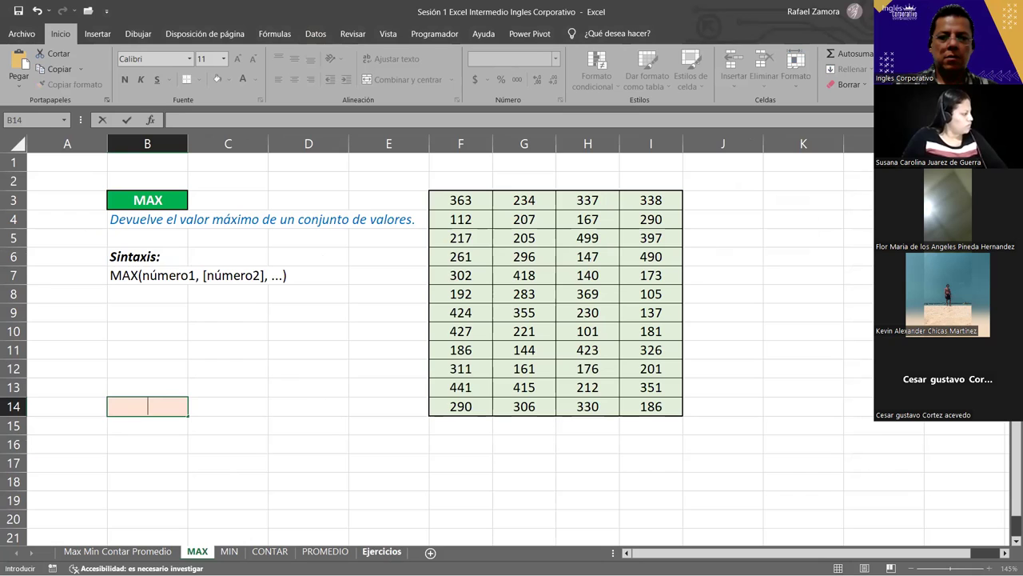
left_click(397, 553)
Insert a new sheet Hoja1 and enter the label ALEATORIO.ENTRE in B4.
left_click(429, 554)
left_click(186, 320)
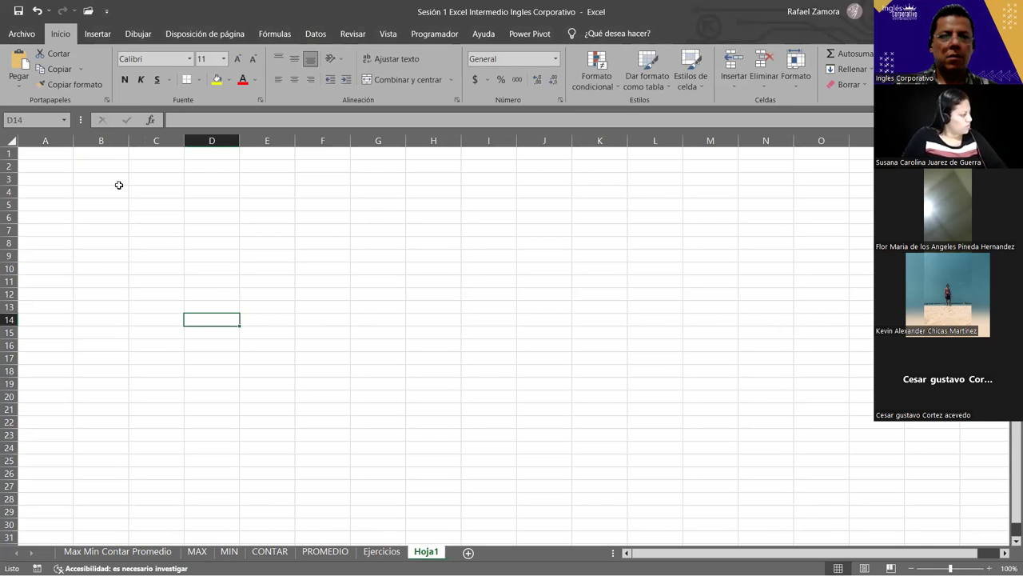
left_click(118, 189)
scroll(258, 273, "up", 1)
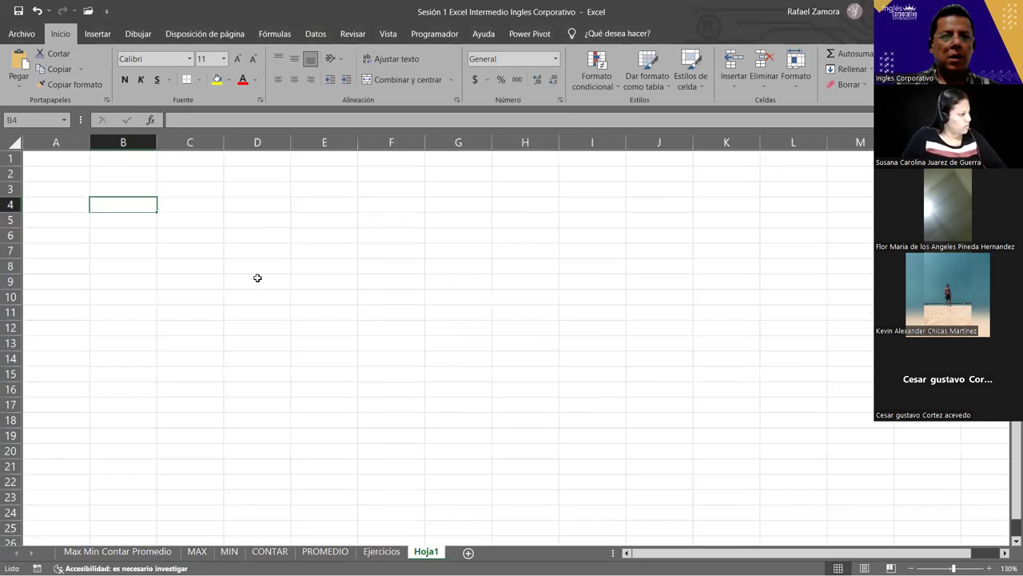
scroll(257, 274, "up", 4)
scroll(258, 274, "down", 2)
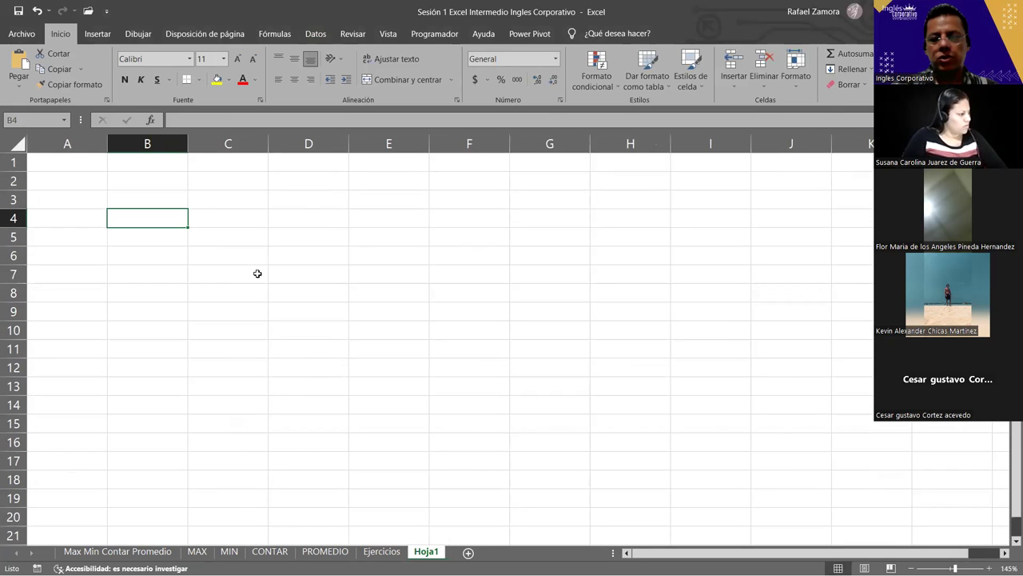
type("ALEATORIO.ENTRE")
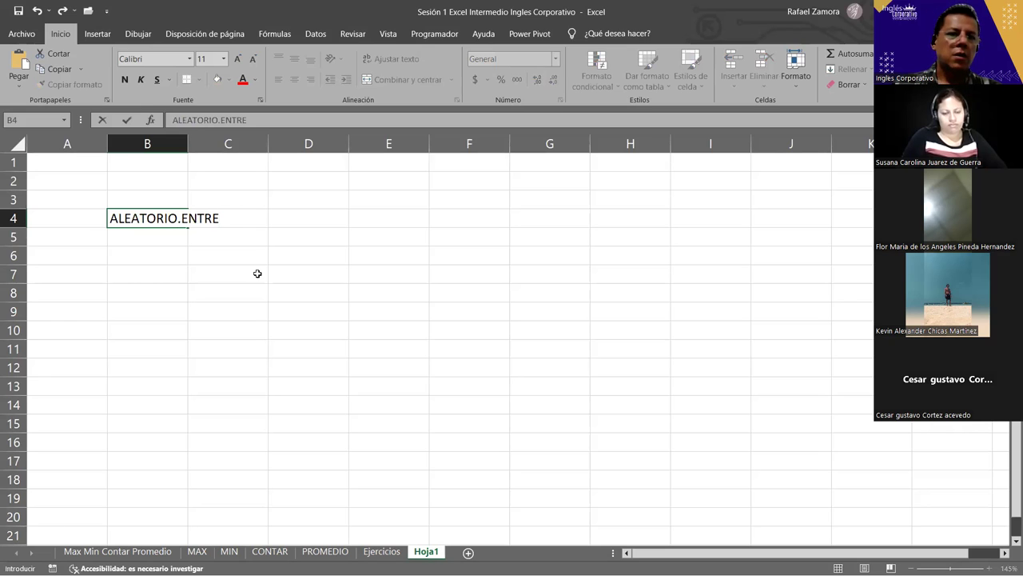
left_click(257, 274)
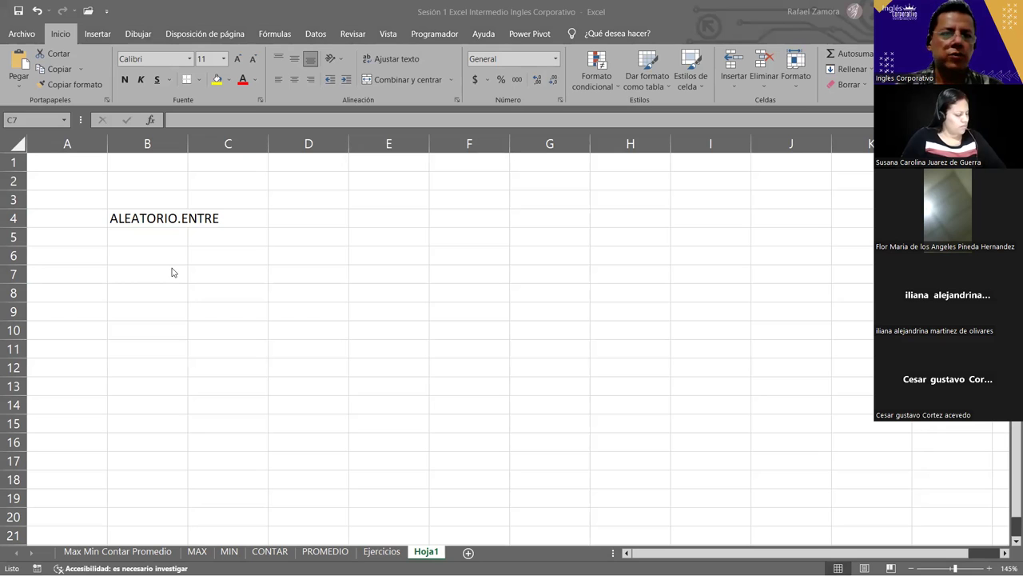
Enter the label ALEATORIO in B2, then select D2 beside it.
left_click(172, 188)
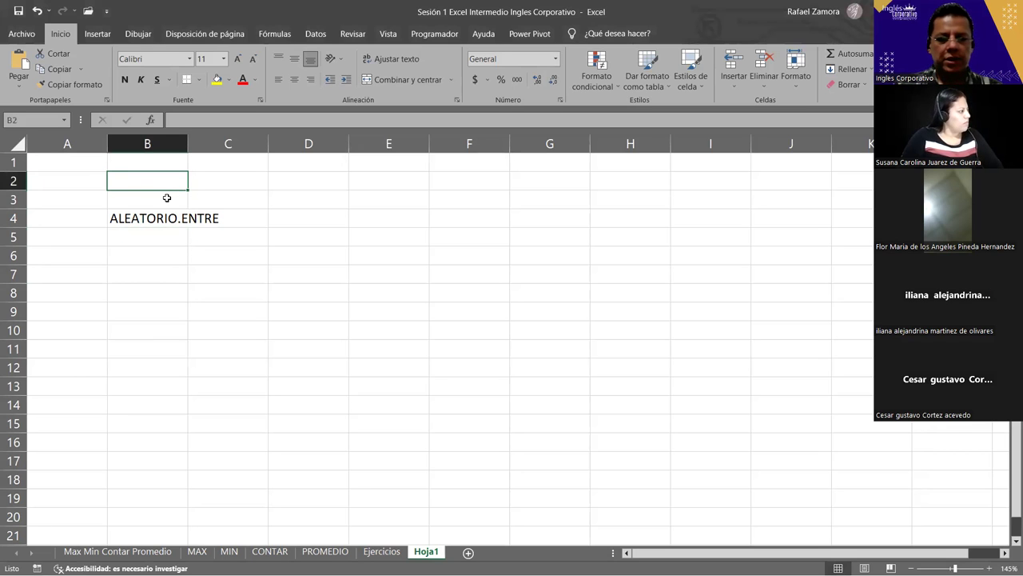
type("ALEATORIO")
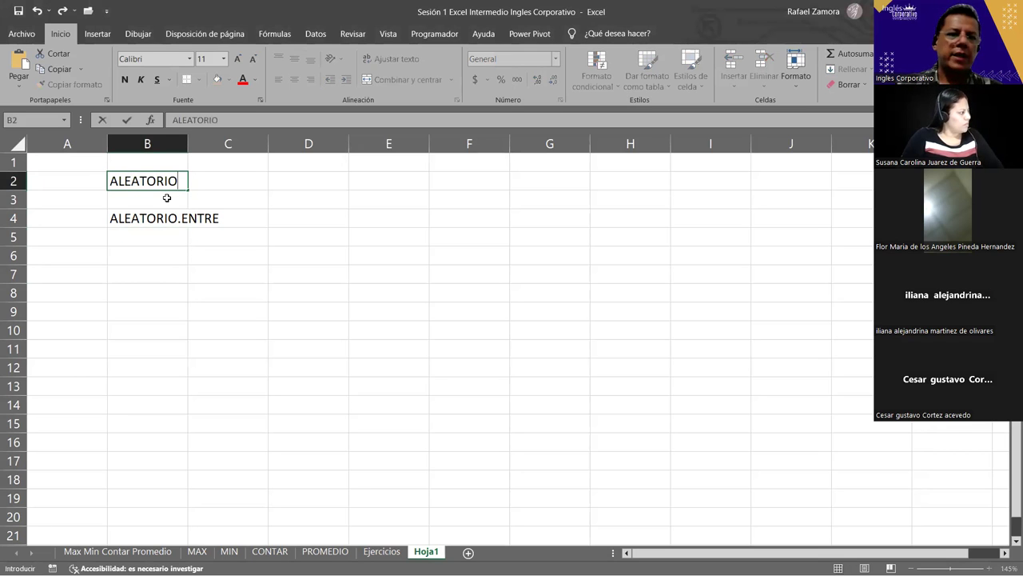
left_click(200, 252)
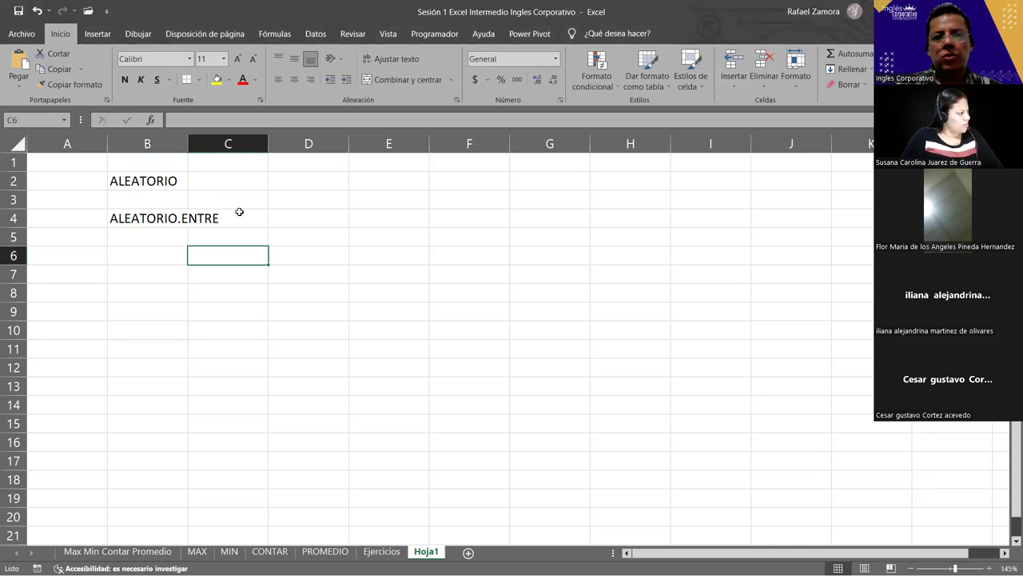
left_click(335, 183)
left_click(318, 212)
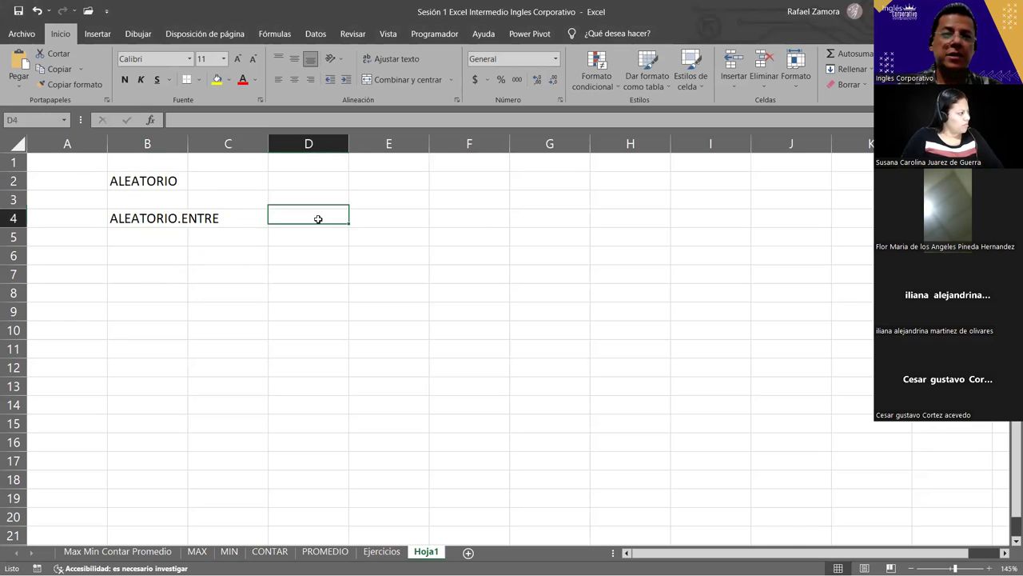
left_click(323, 181)
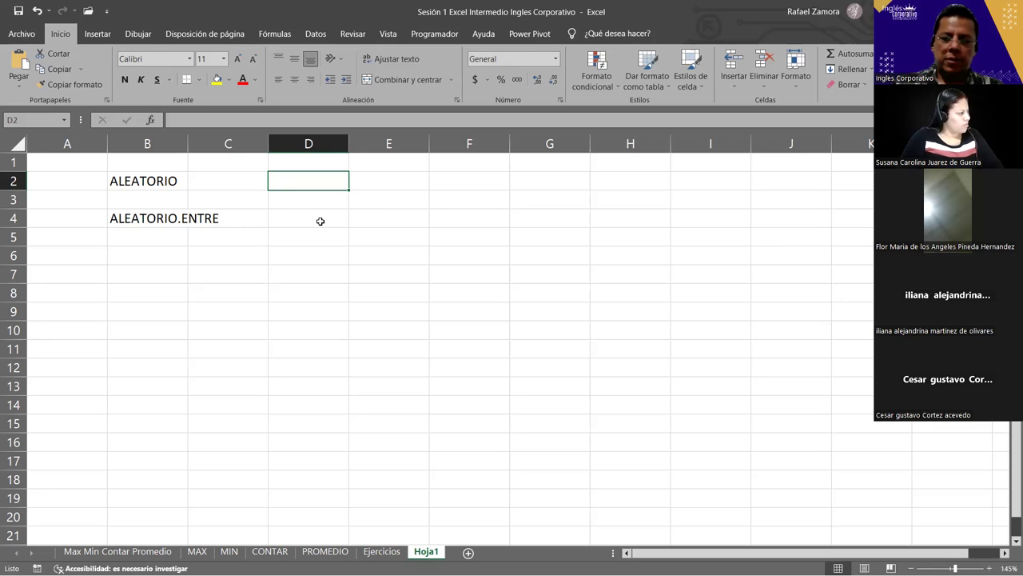
Enter =ALEATORIO() in D2, producing a random decimal such as 0.91515458.
type("=")
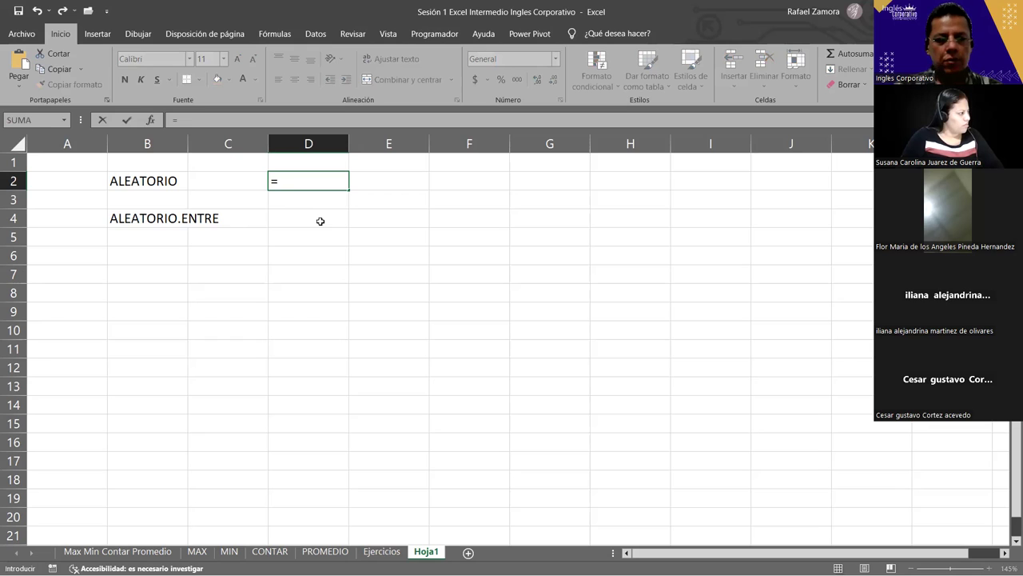
type("alea")
key("Tab")
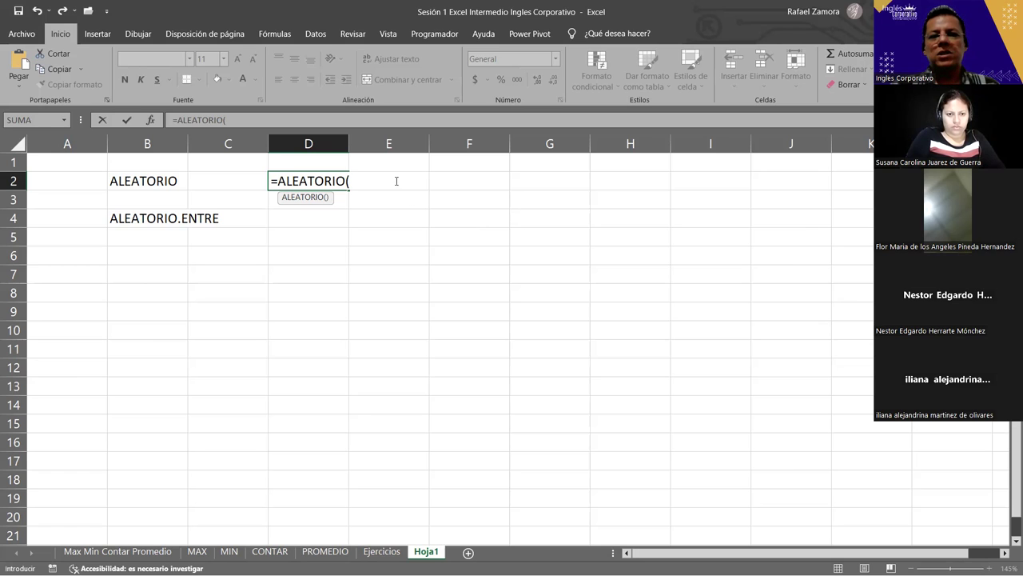
key("F2")
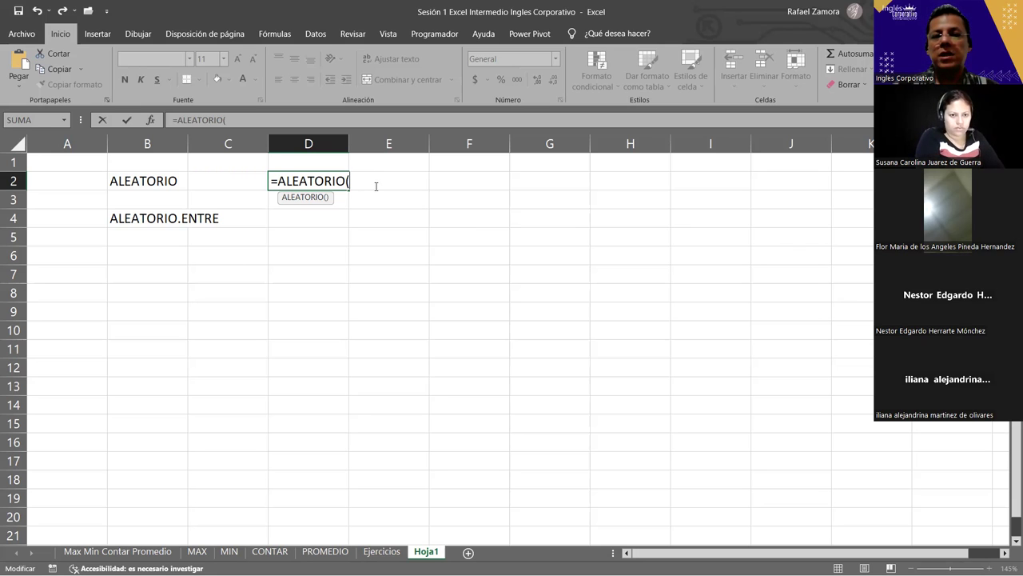
type(")")
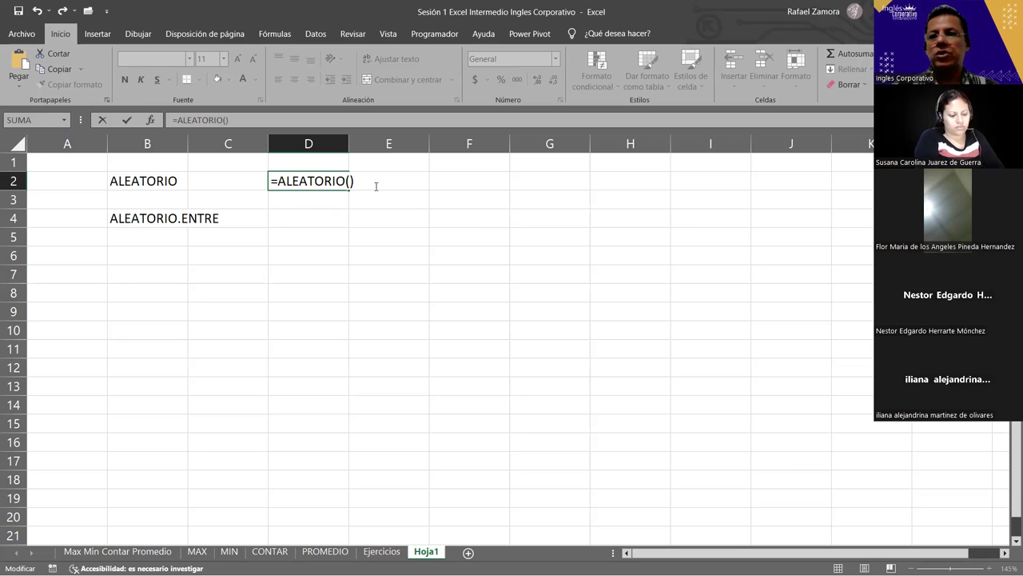
key("Return")
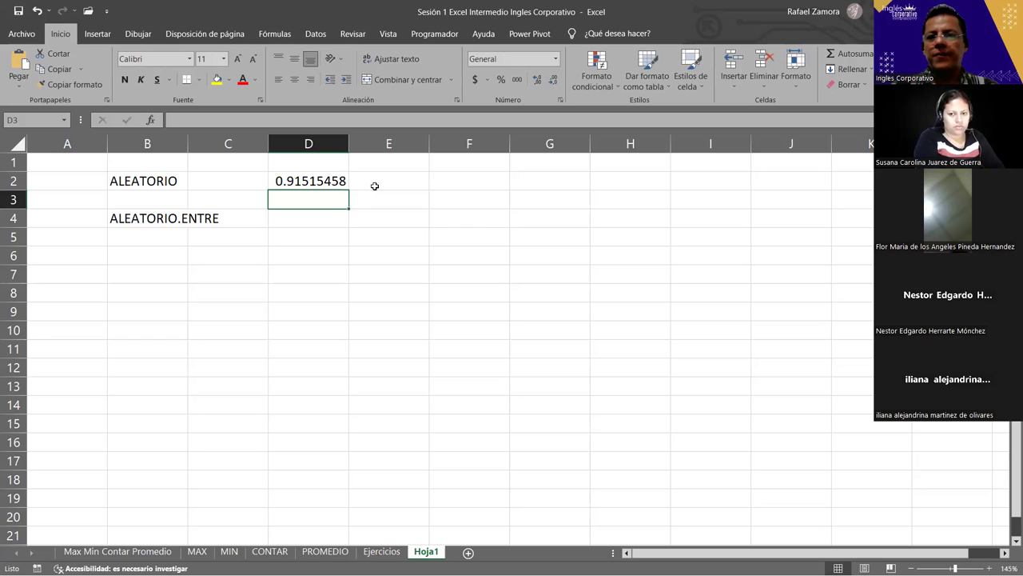
key("Down")
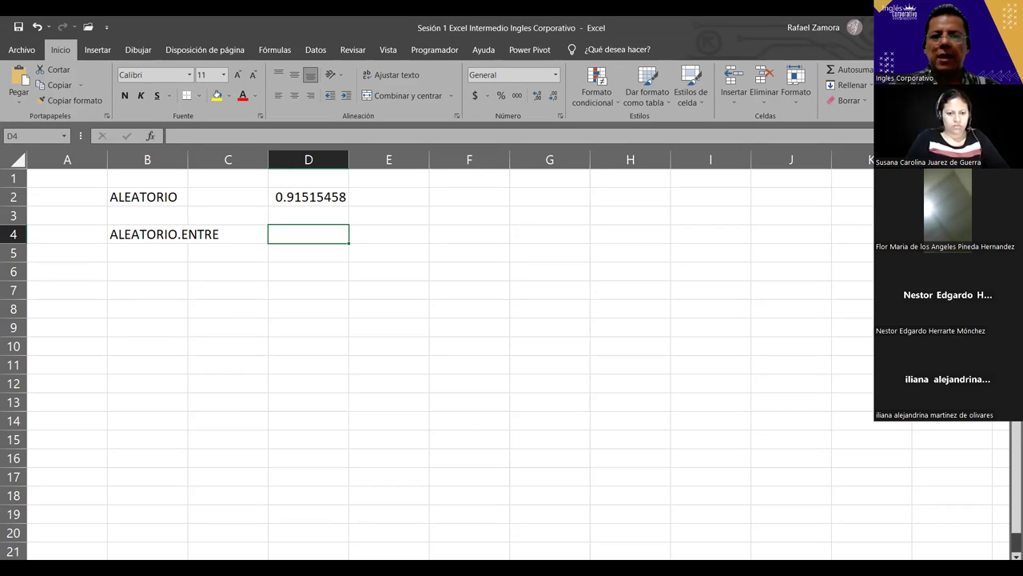
key("Down")
key("Down")
key("Down")
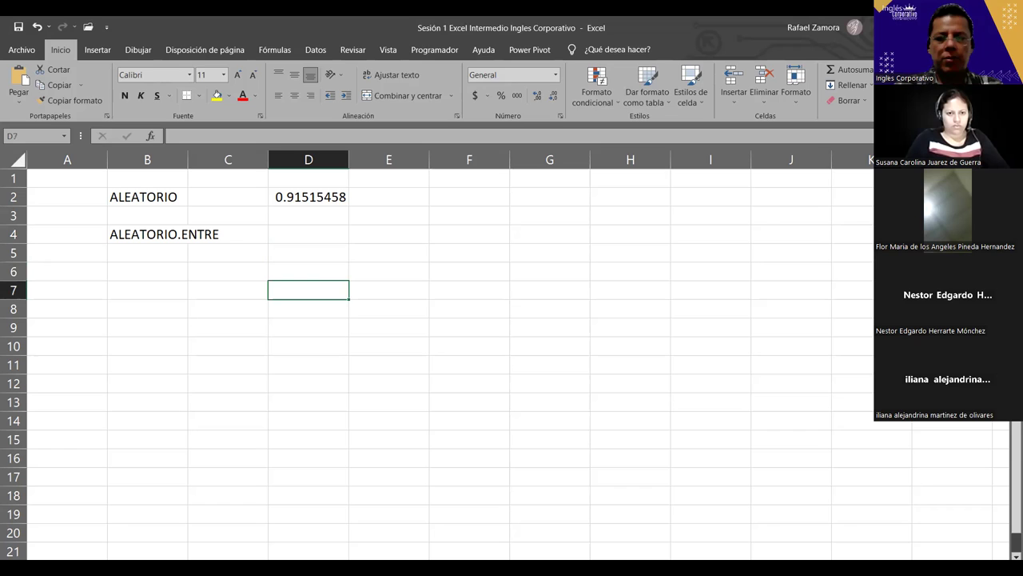
type("jnbjhgi")
key("Return")
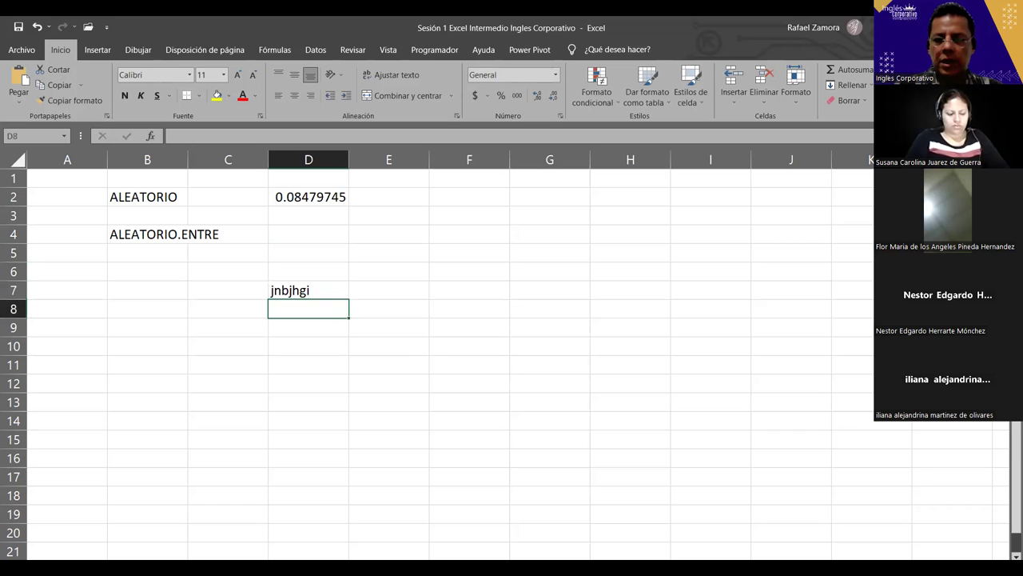
key("Up")
key("Delete")
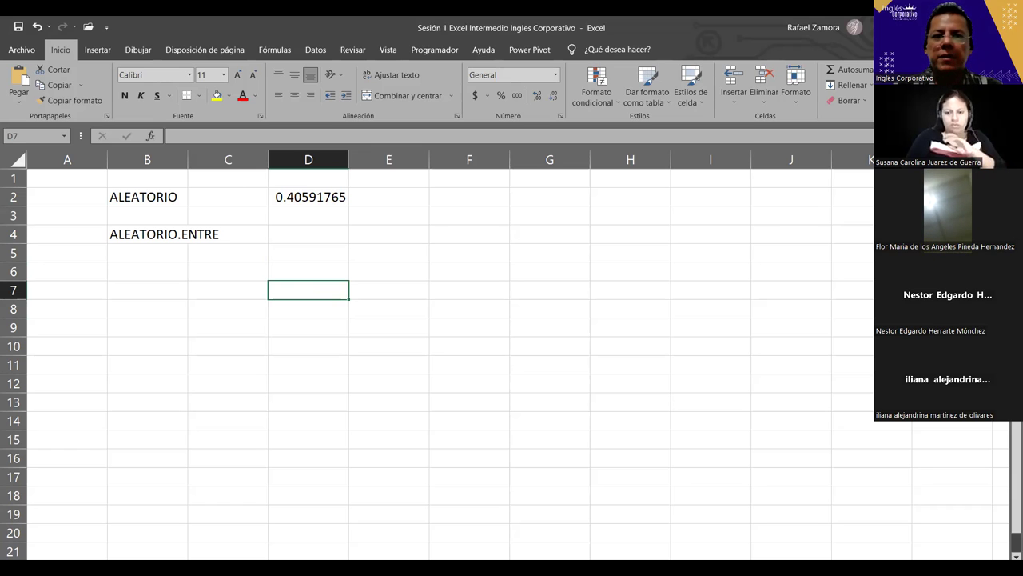
key("Up")
key("Up")
key("Up")
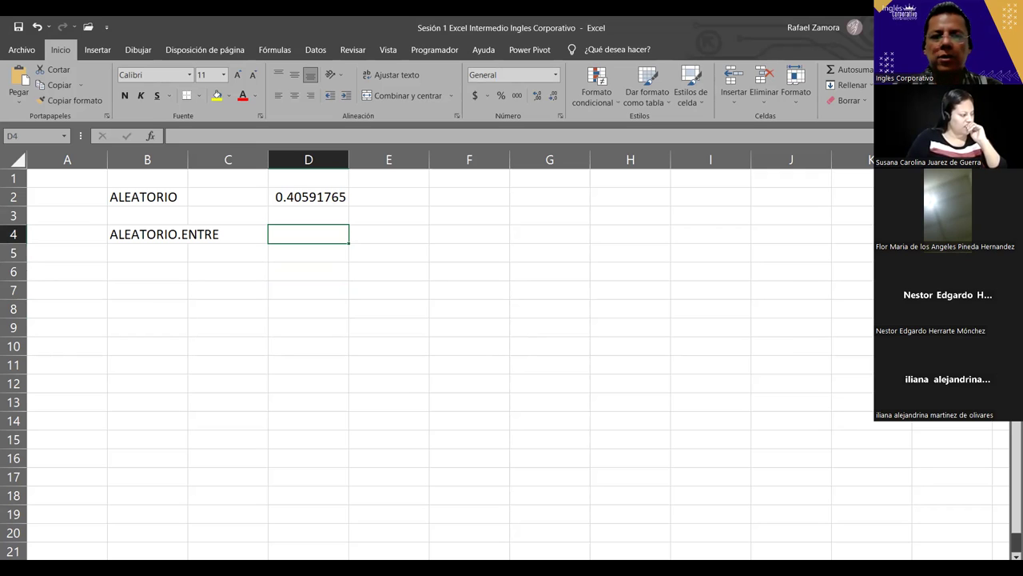
Enter =ALEATORIO.ENTRE(10,200) in D4 and recalculate with F9, now showing 199.
type("=")
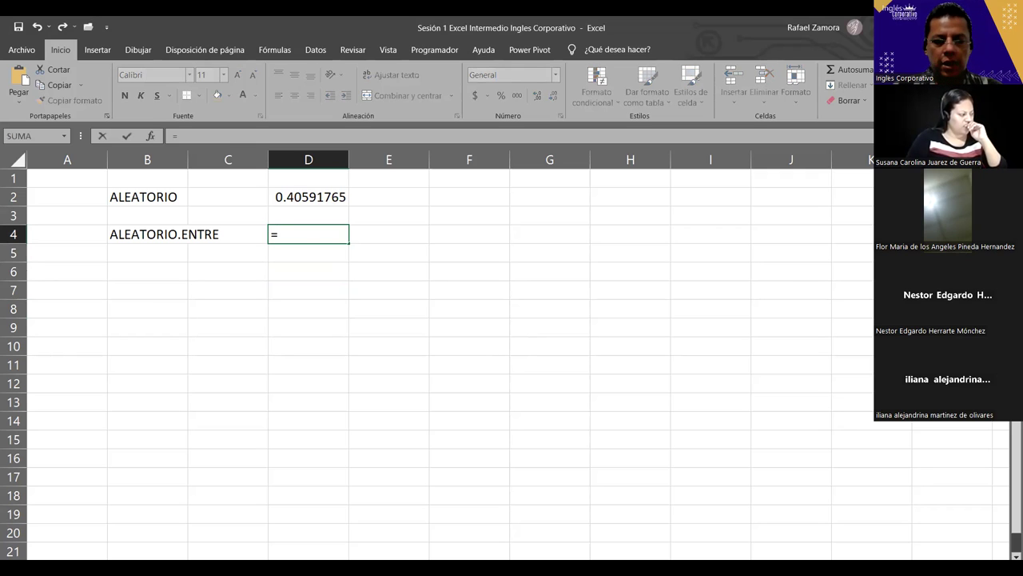
type("alea")
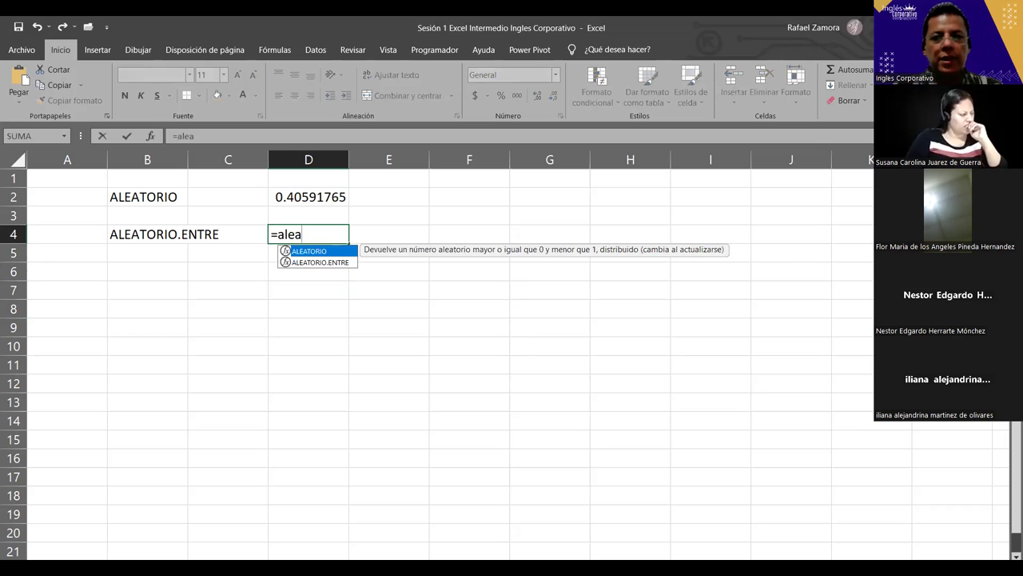
key("Down")
key("Tab")
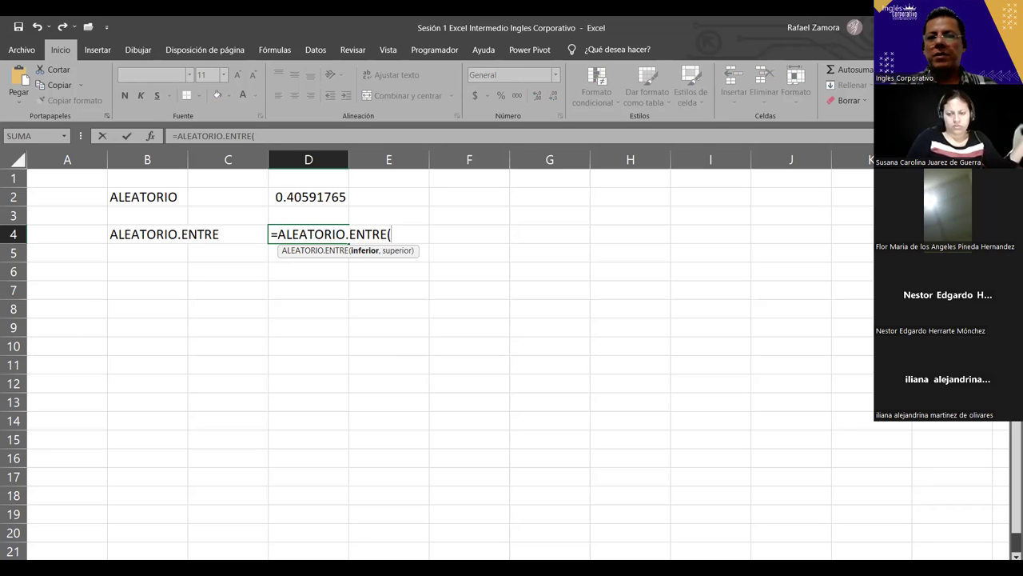
type("10")
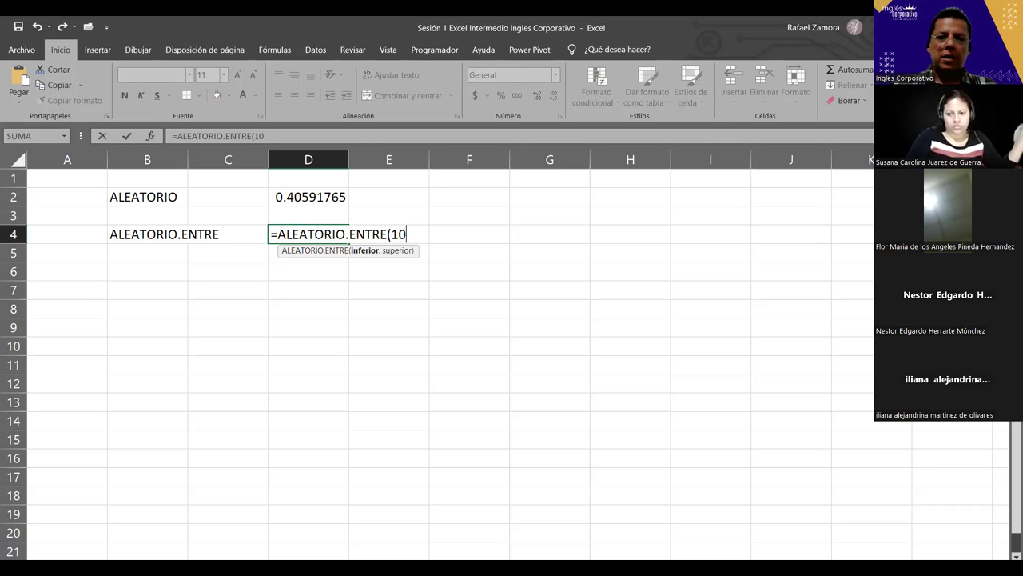
type(",")
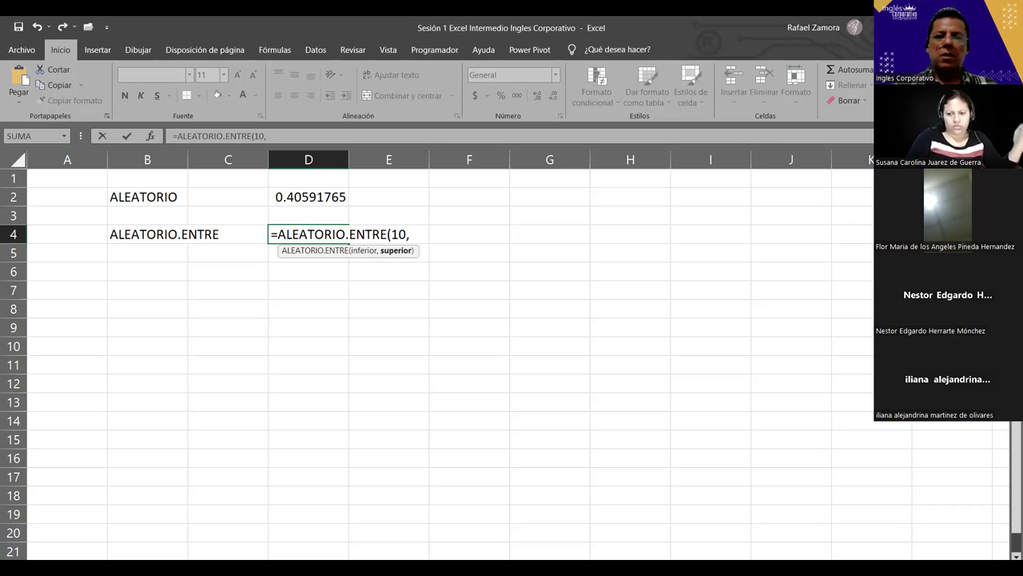
type("200")
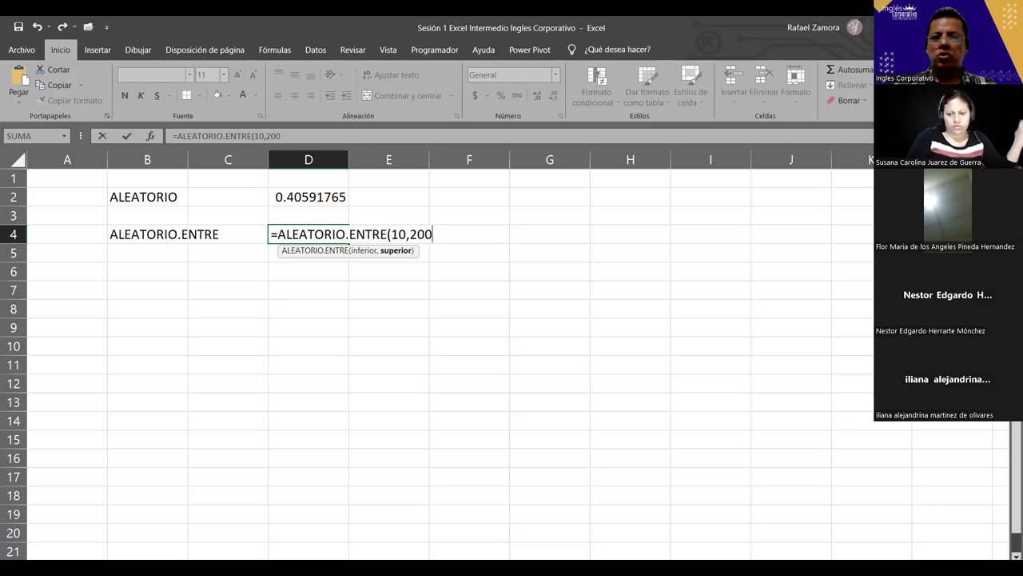
type(")")
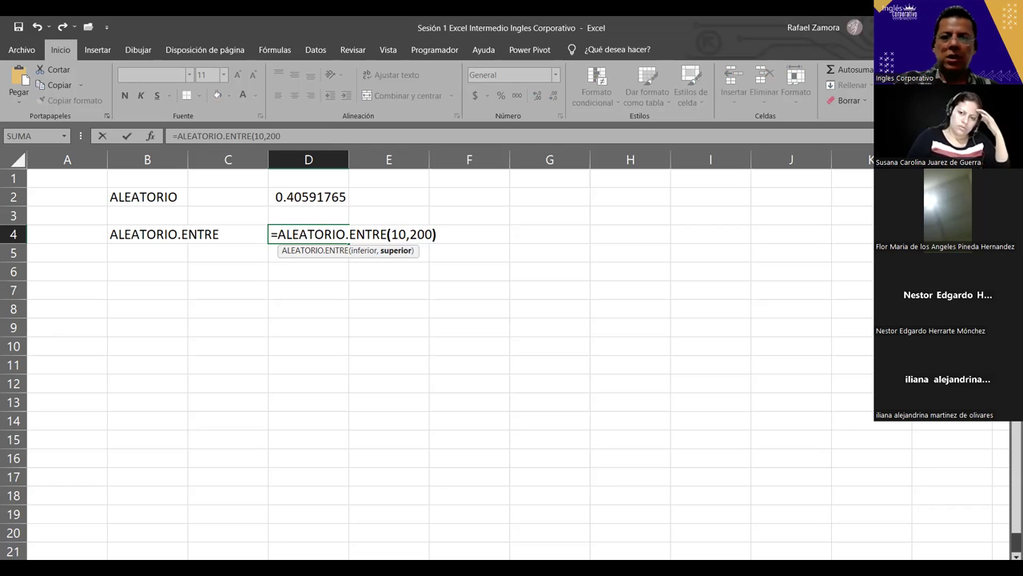
key("Return")
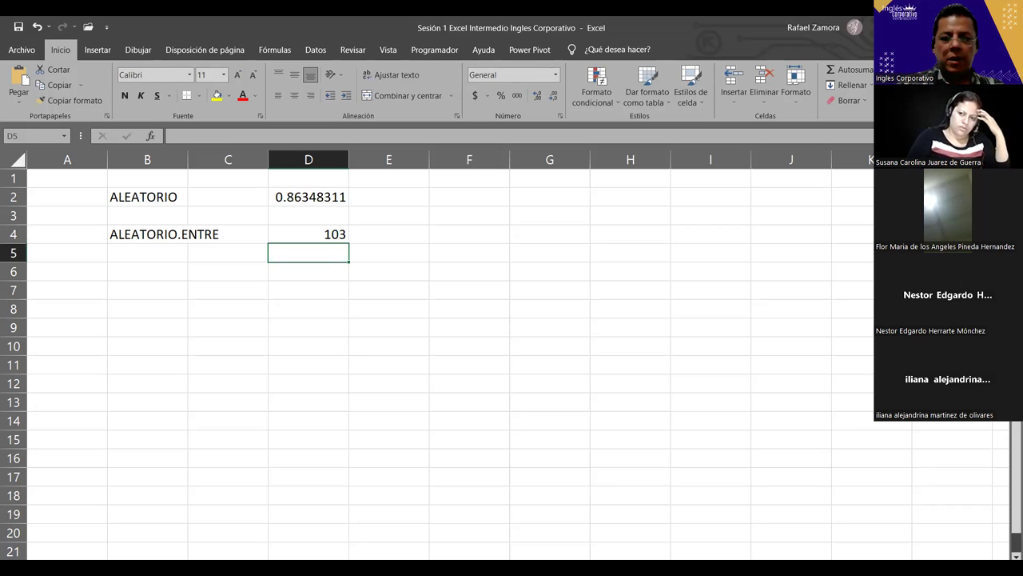
key("F9")
key("F9")
key("F9")
key("F9")
key("F9")
key("F9")
key("F9")
key("F9")
key("F9")
key("F9")
key("F9")
key("F9")
key("F9")
key("F9")
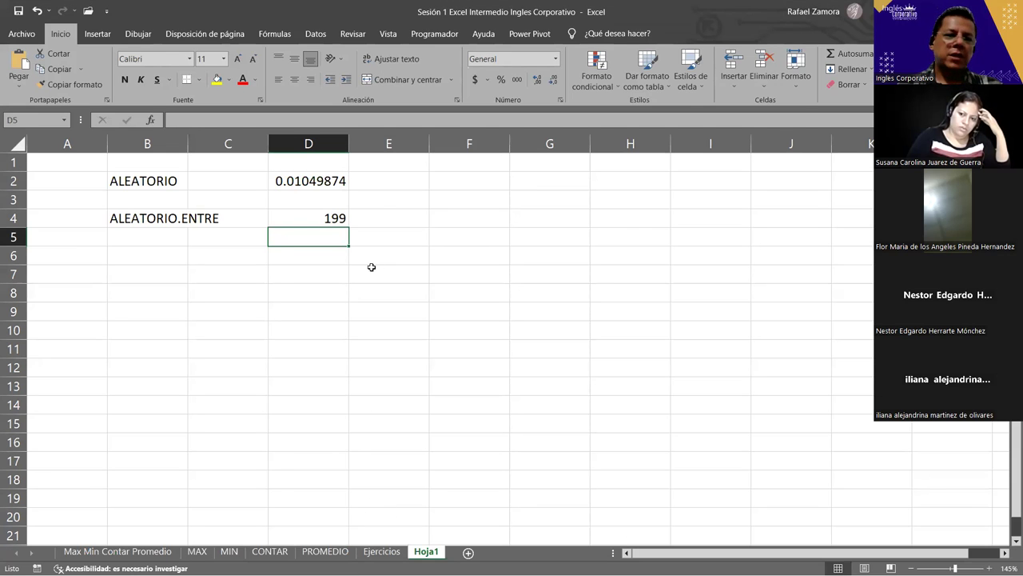
left_click(281, 308)
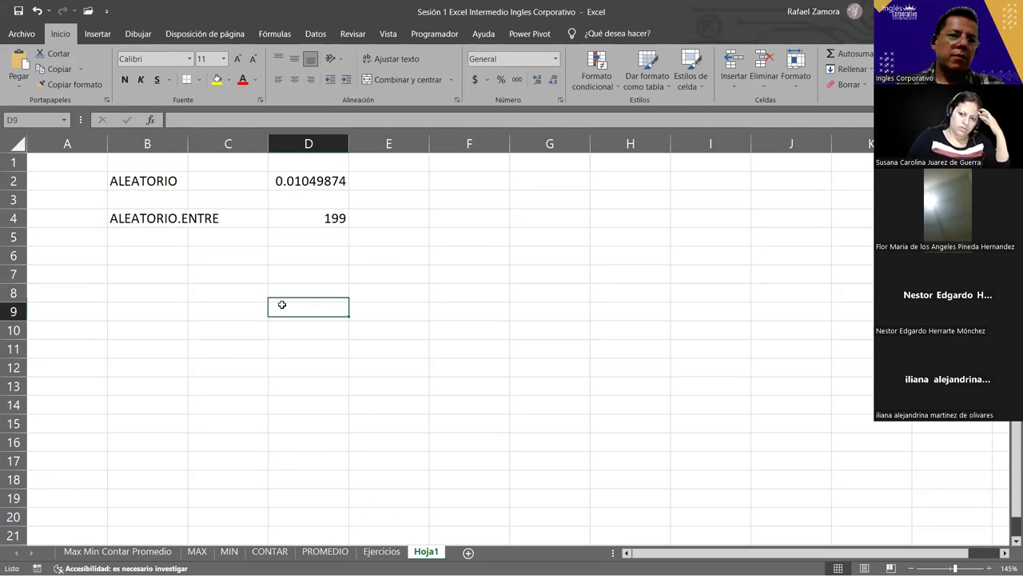
left_click(332, 232)
left_click(336, 216)
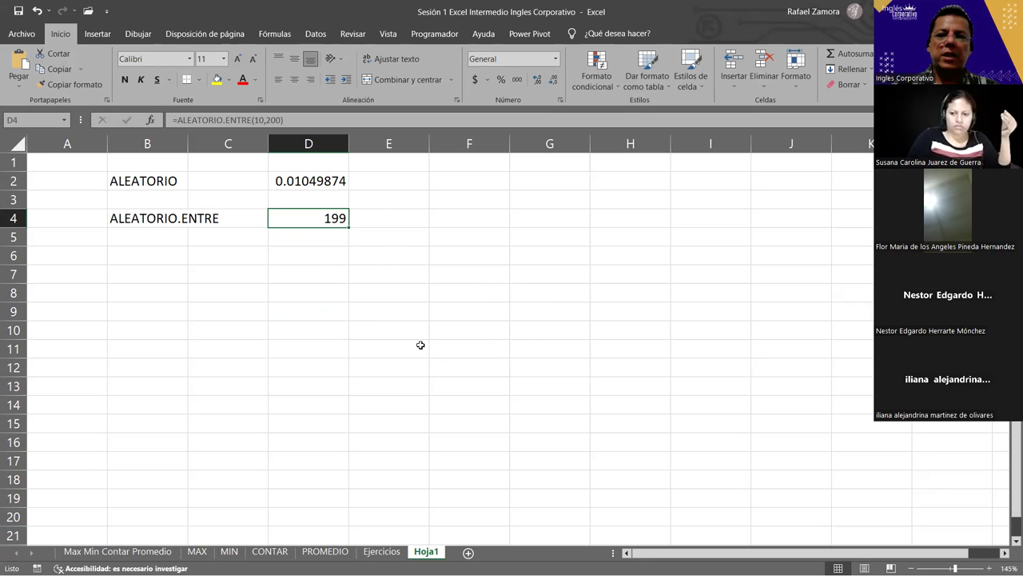
left_click(310, 312)
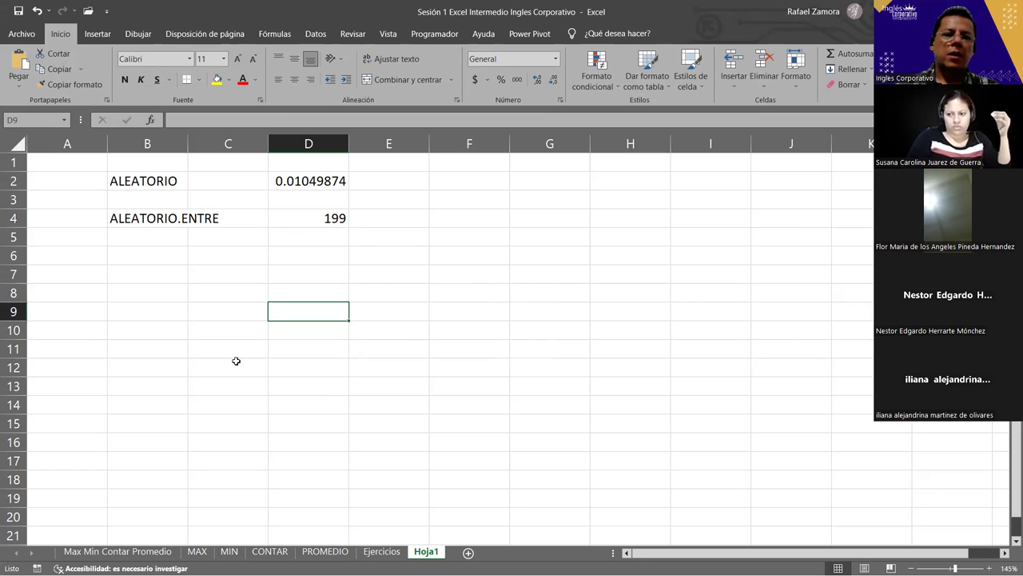
scroll(368, 440, "down", 2)
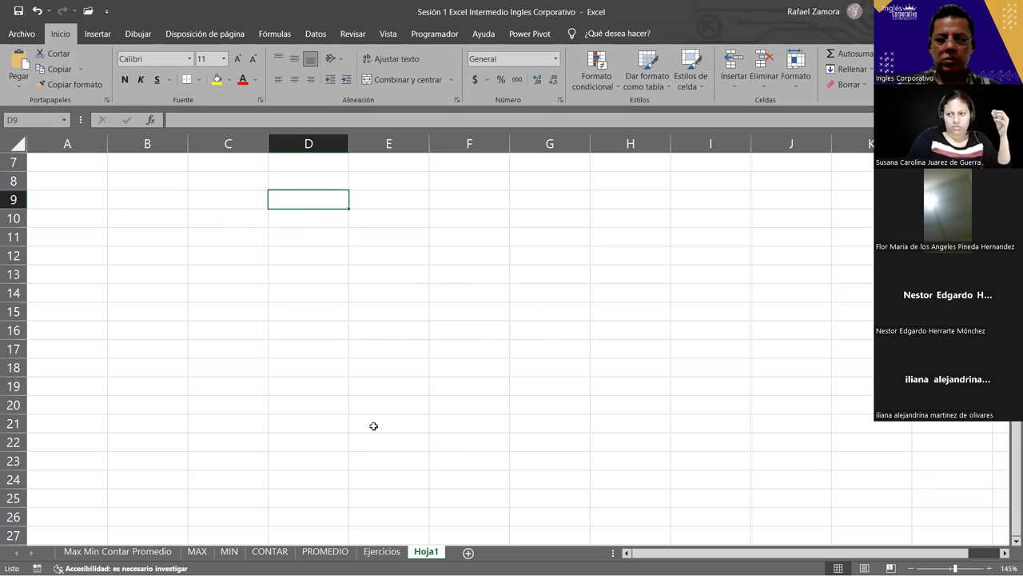
Enter =ALEATORIO.ENTRE(200,600) in D9, currently showing 336.
type("=")
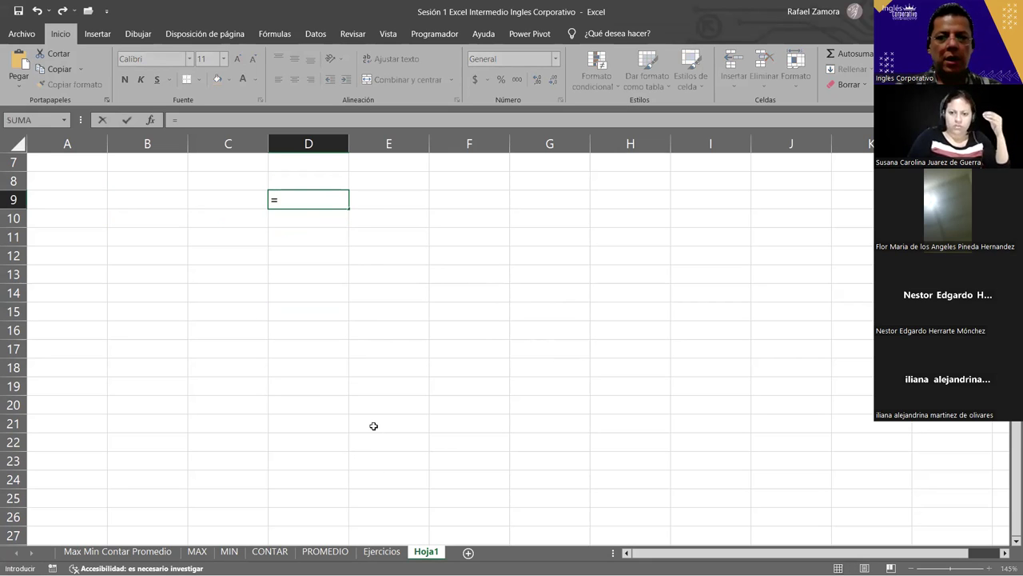
type("ale")
key("Down")
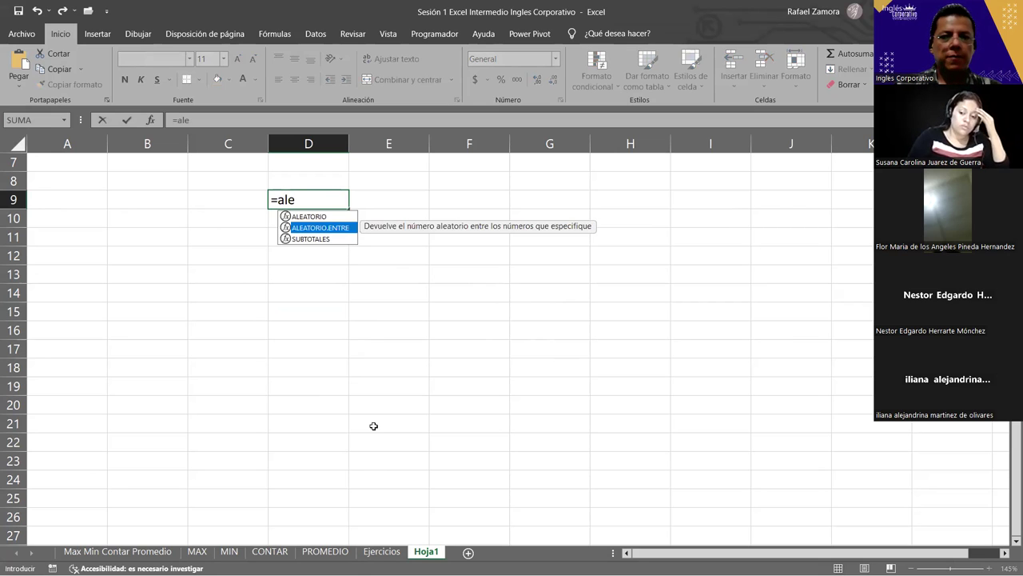
key("Tab")
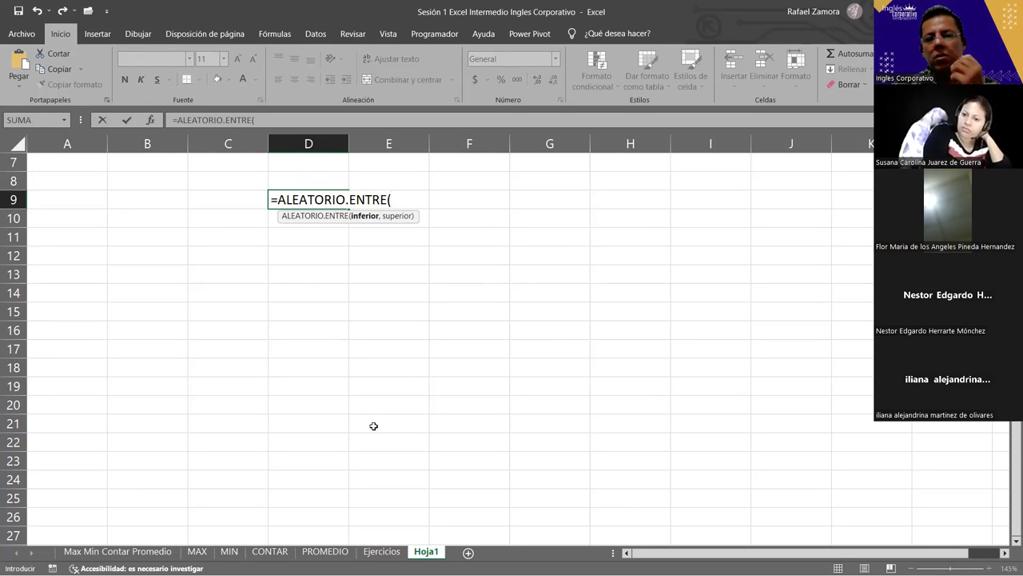
key("BackSpace")
key("BackSpace")
key("BackSpace")
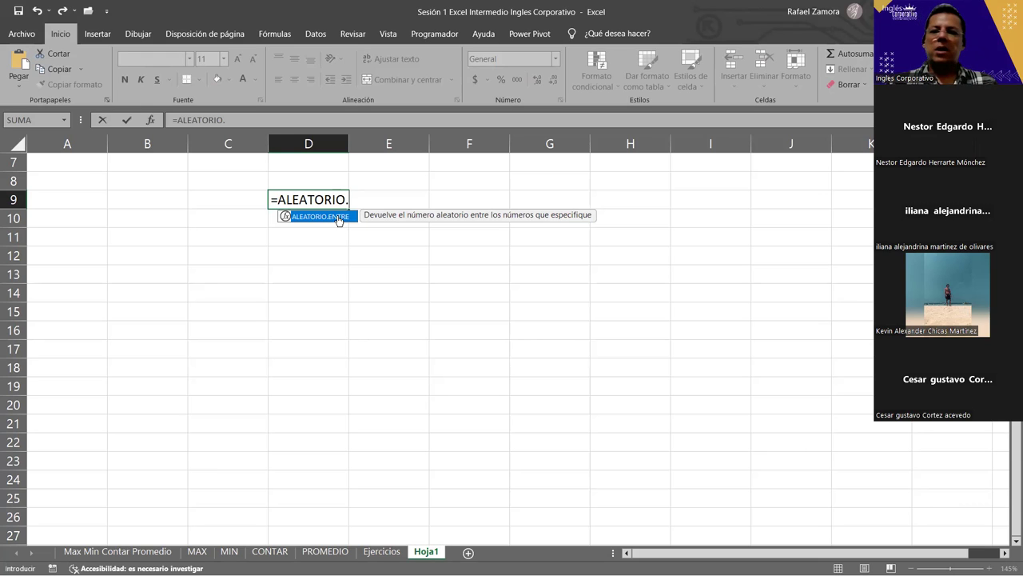
double_click(338, 217)
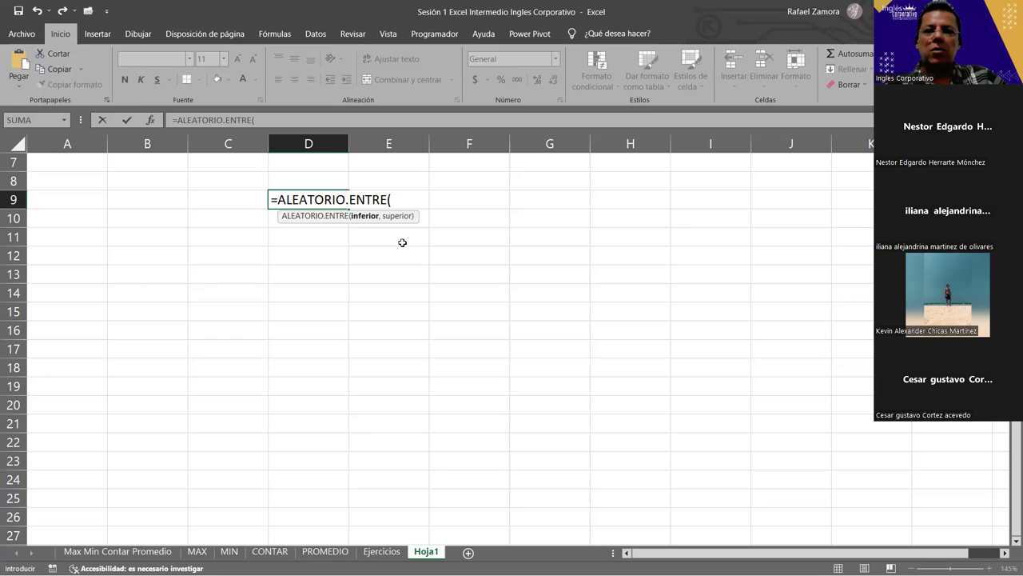
type("200")
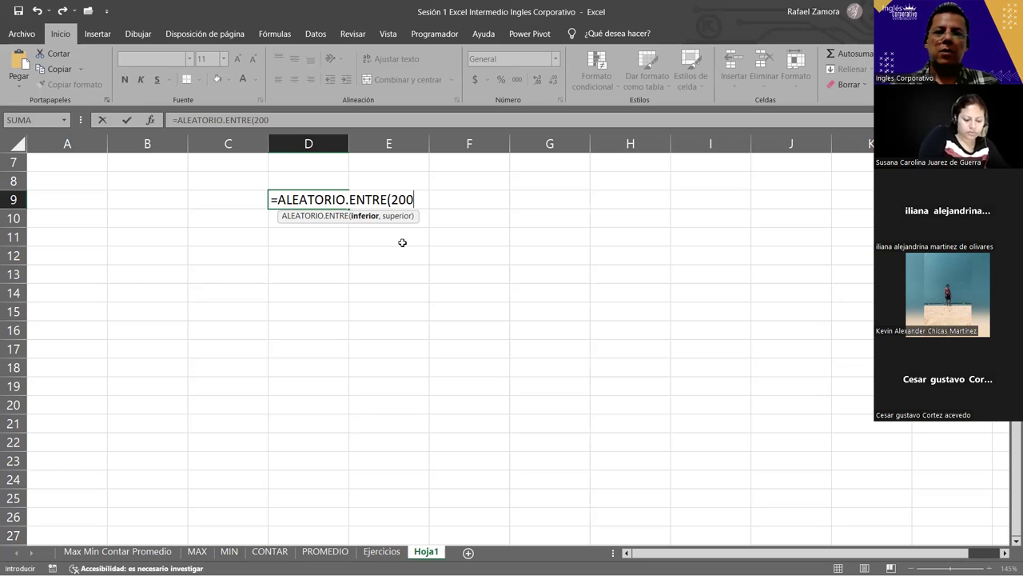
type(",")
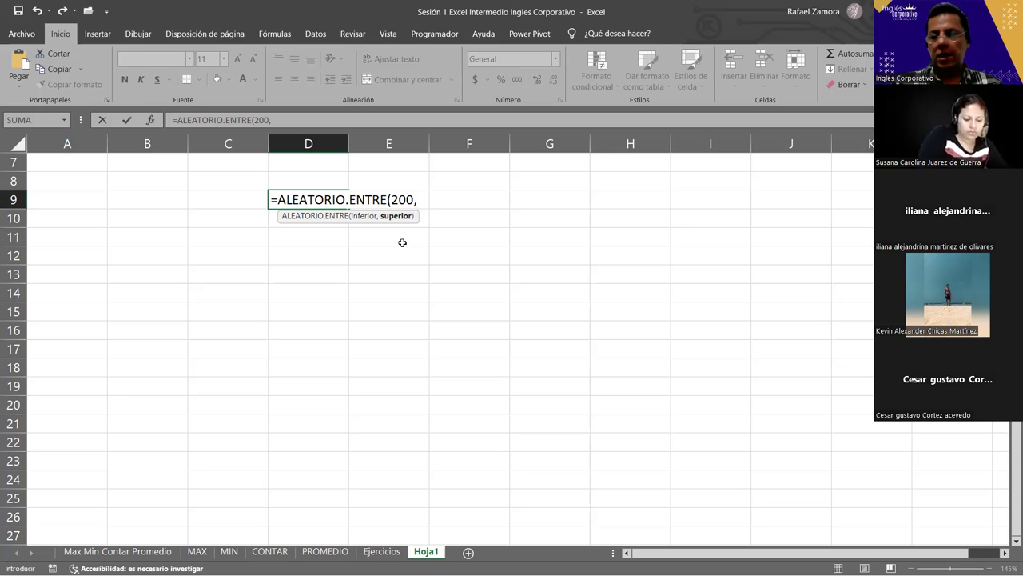
type("600")
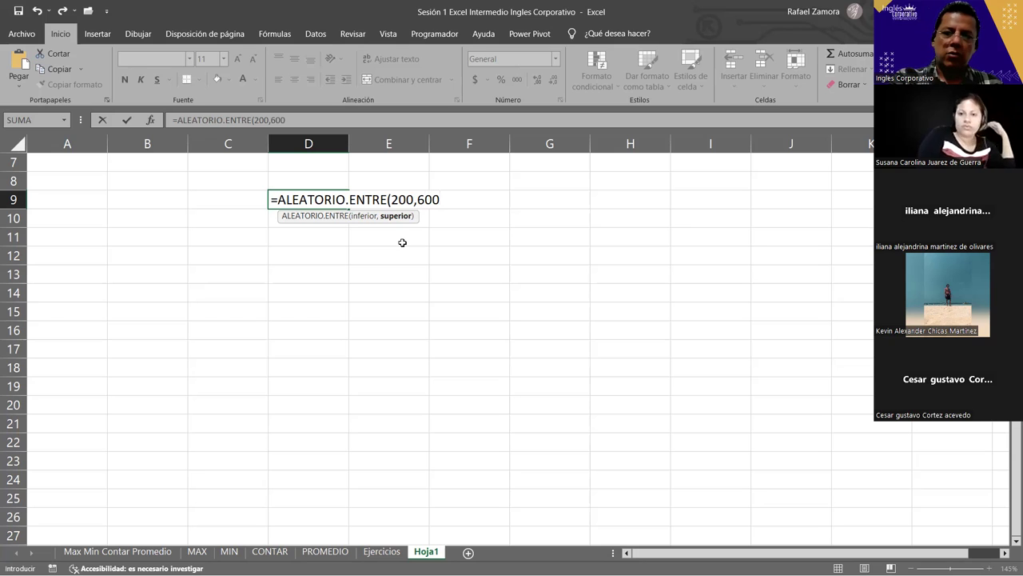
type(")")
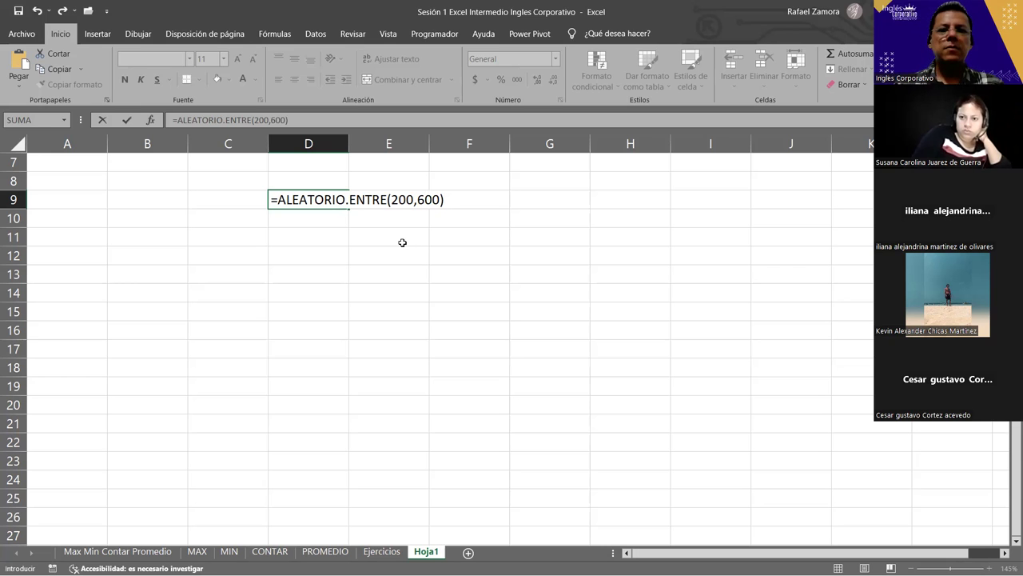
key("Return")
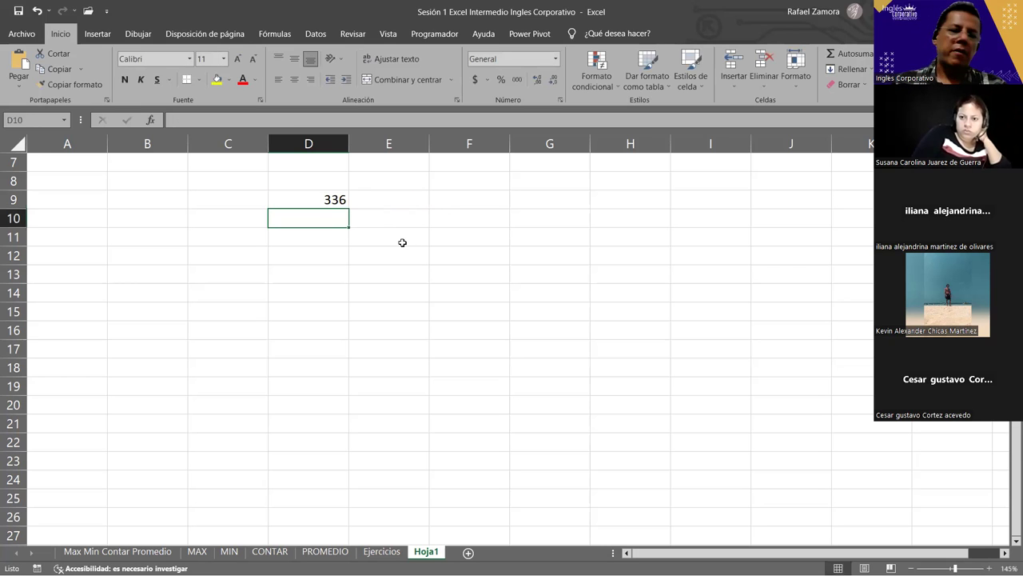
Fill D9's random formula down to D17, then begin a formula in D22.
left_click(343, 201)
left_click_drag(349, 208, 325, 349)
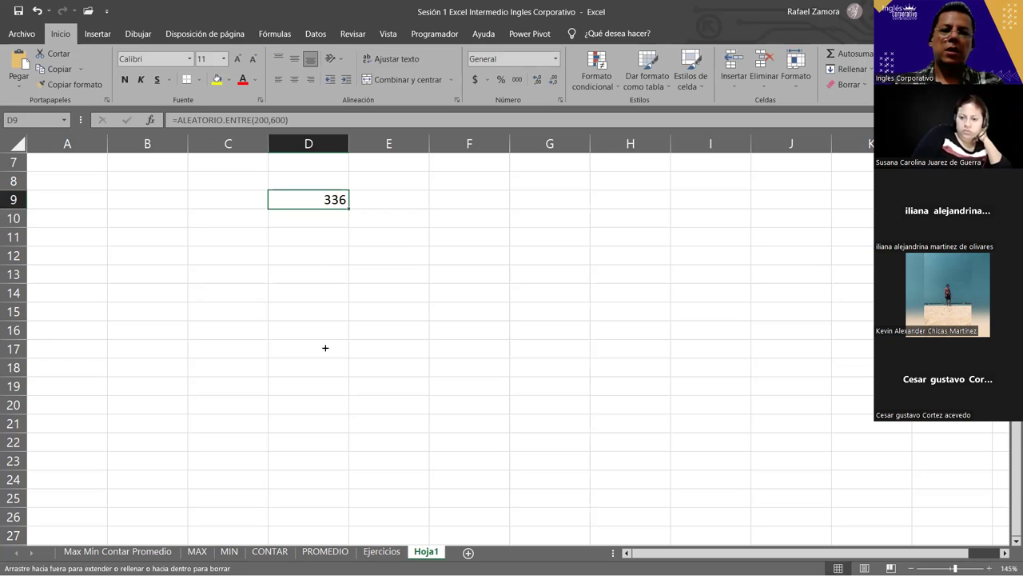
left_click(320, 446)
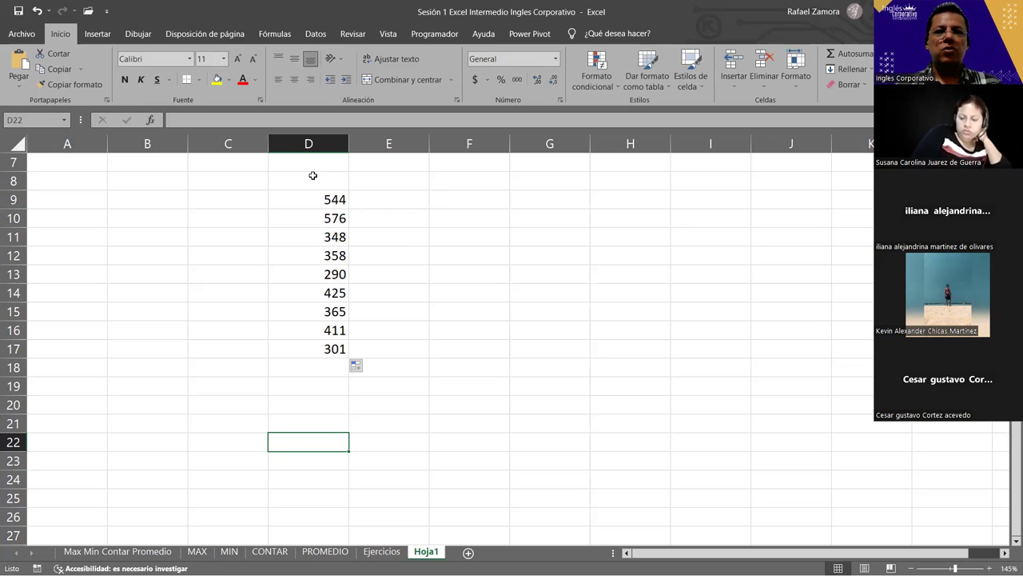
type("=")
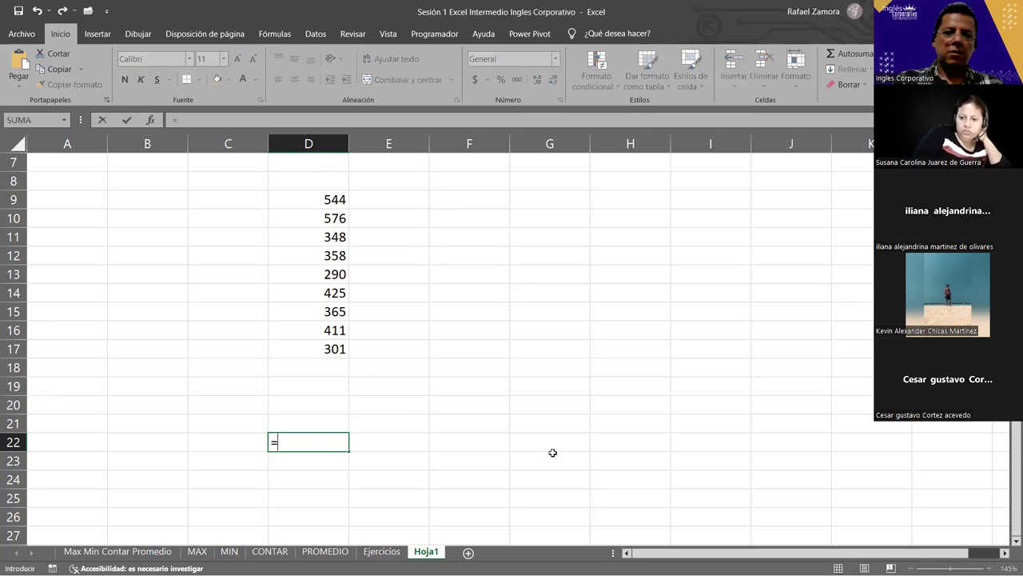
Build =D9+D10+…+D17 in D22 by clicking each cell, giving a total of 3870.
left_click(330, 187)
type("+")
left_click(334, 198)
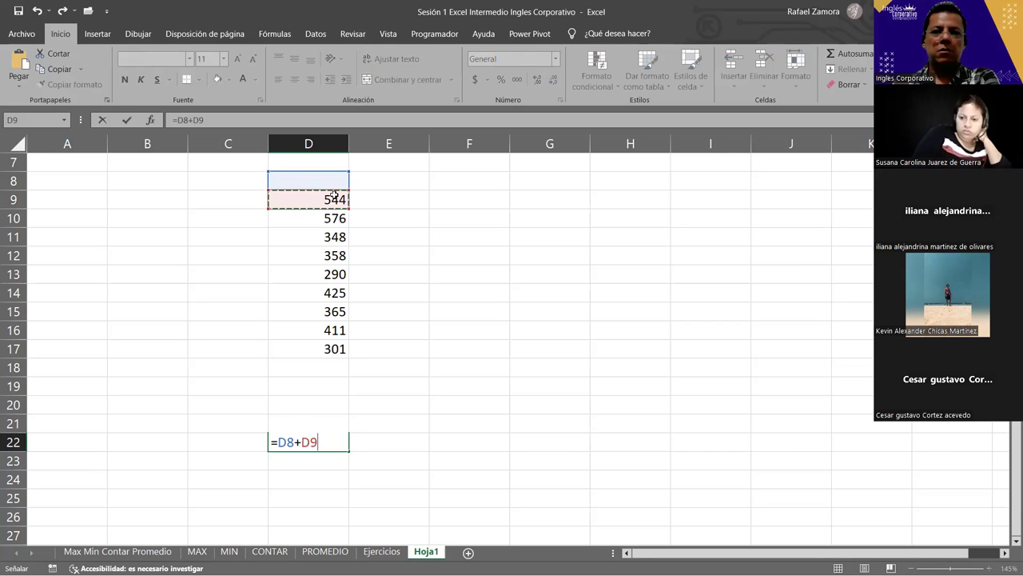
key("BackSpace")
type("10")
left_click_drag(313, 187, 315, 200)
type("+")
left_click(330, 236)
type("+")
left_click(327, 254)
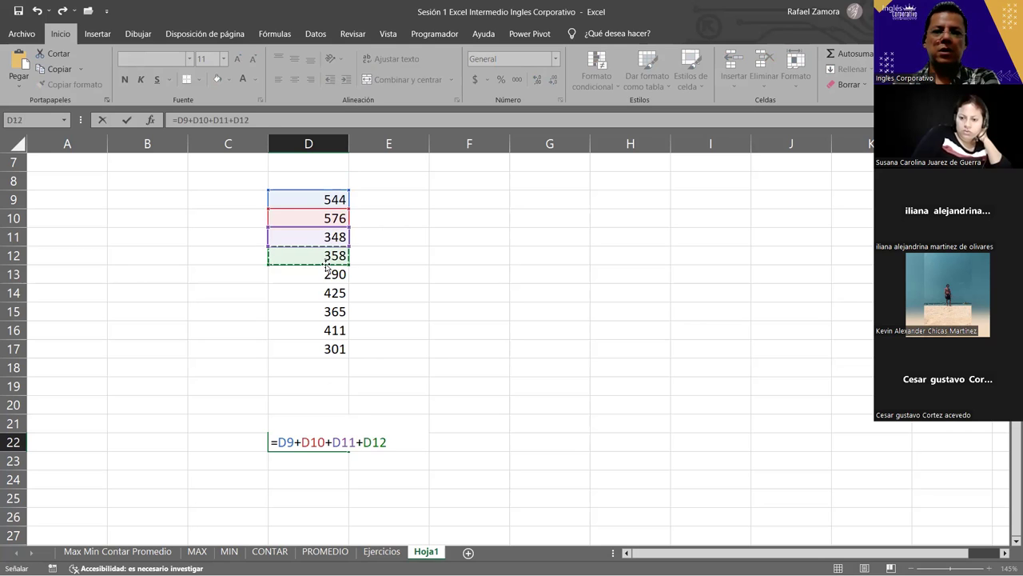
type("+")
left_click(328, 275)
type("+")
left_click(331, 293)
type("+")
left_click(335, 311)
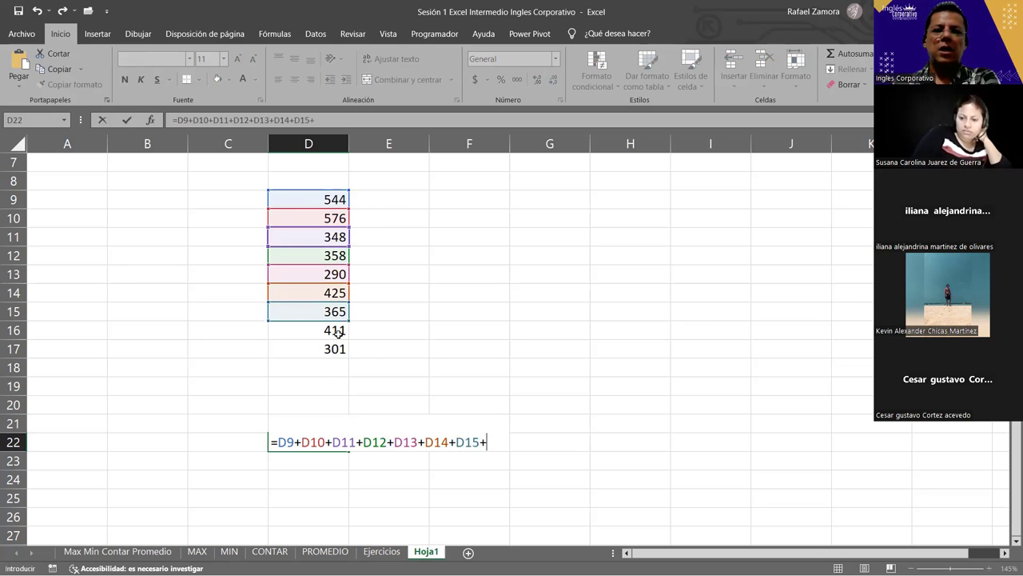
left_click(334, 330)
type("+")
left_click(335, 349)
type("+")
key("BackSpace")
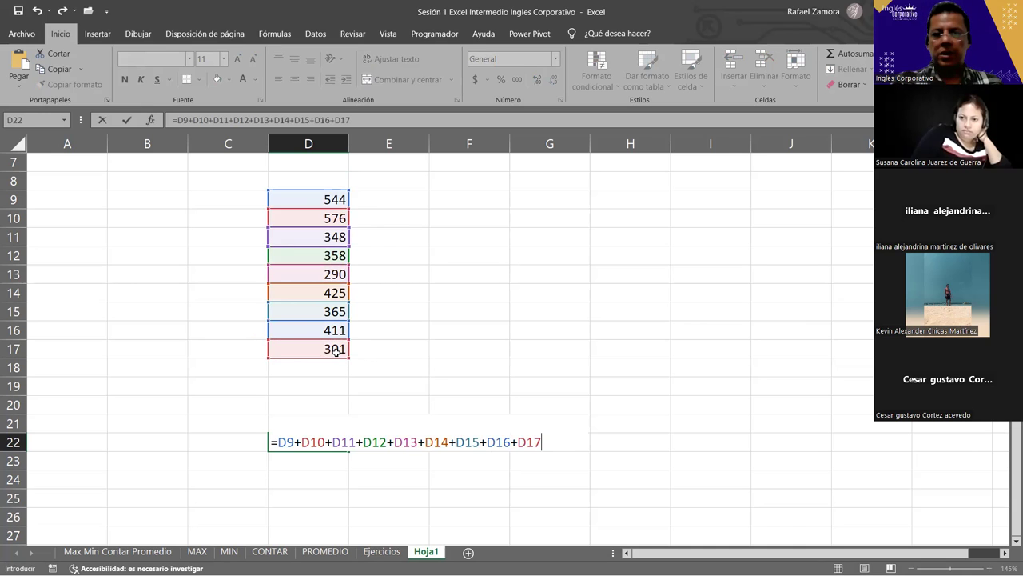
key("Return")
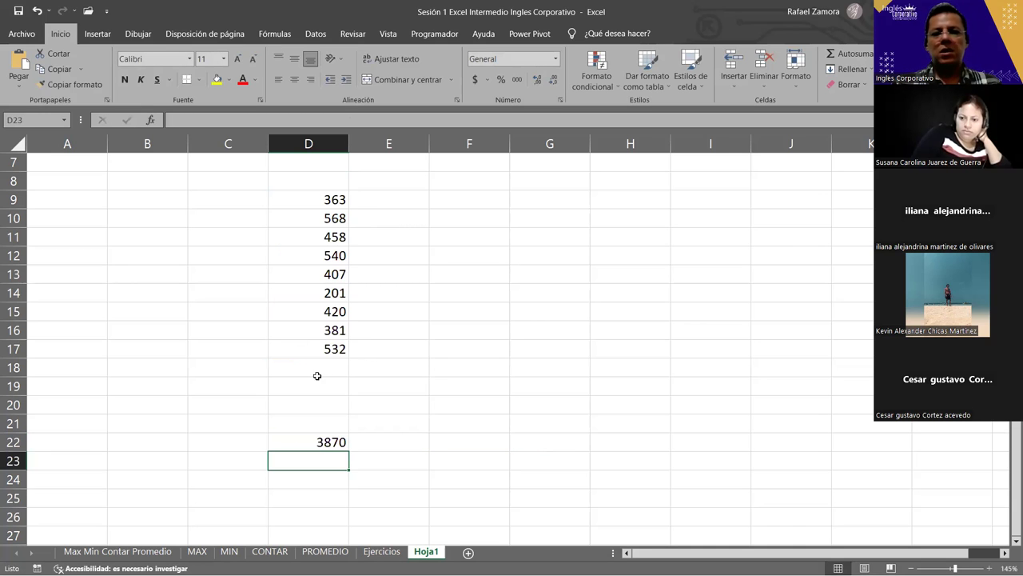
Start a =SUMA( formula in D21 with its range beginning at D9.
left_click(332, 425)
type("=")
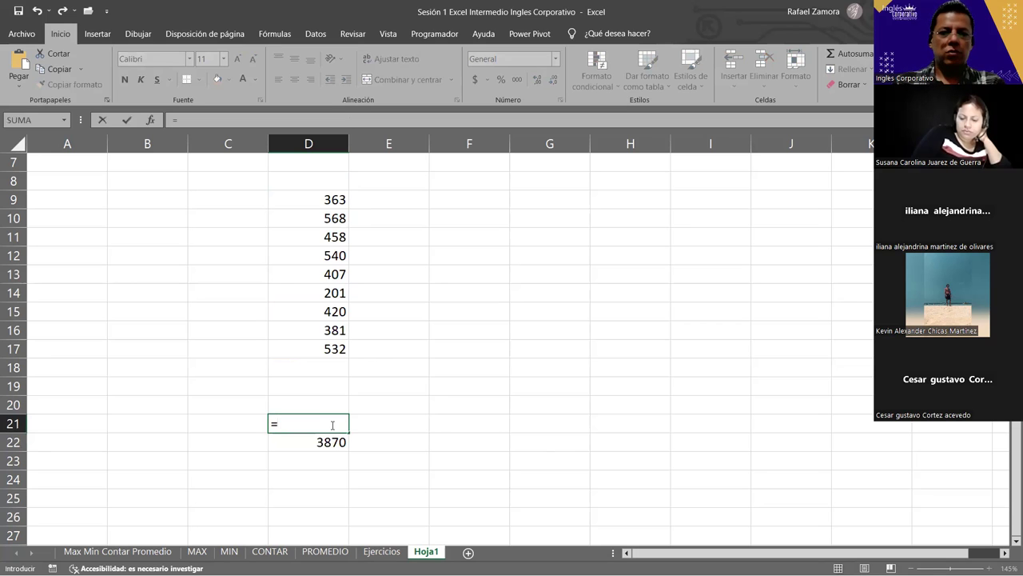
type("SUMA(")
left_click(326, 203)
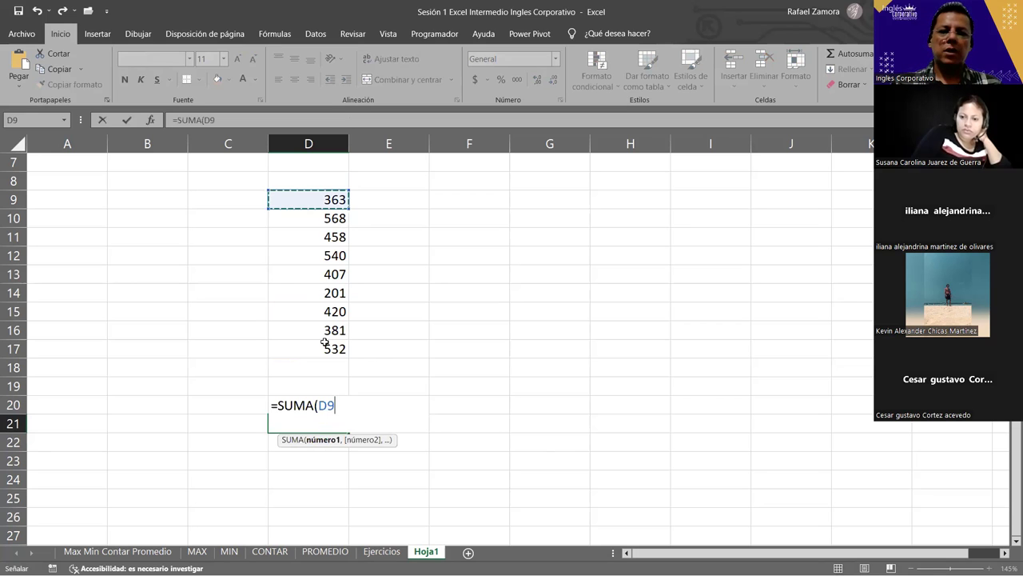
Complete =SUMA(D9:D17) in D21, showing 3333 to match D22.
left_click_drag(325, 342, 324, 343)
type(")")
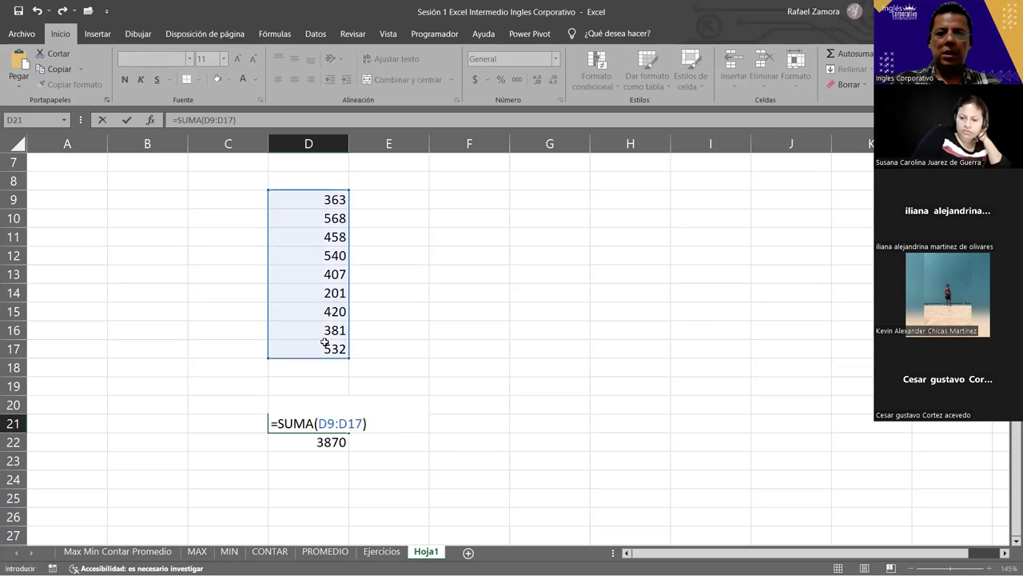
key("Return")
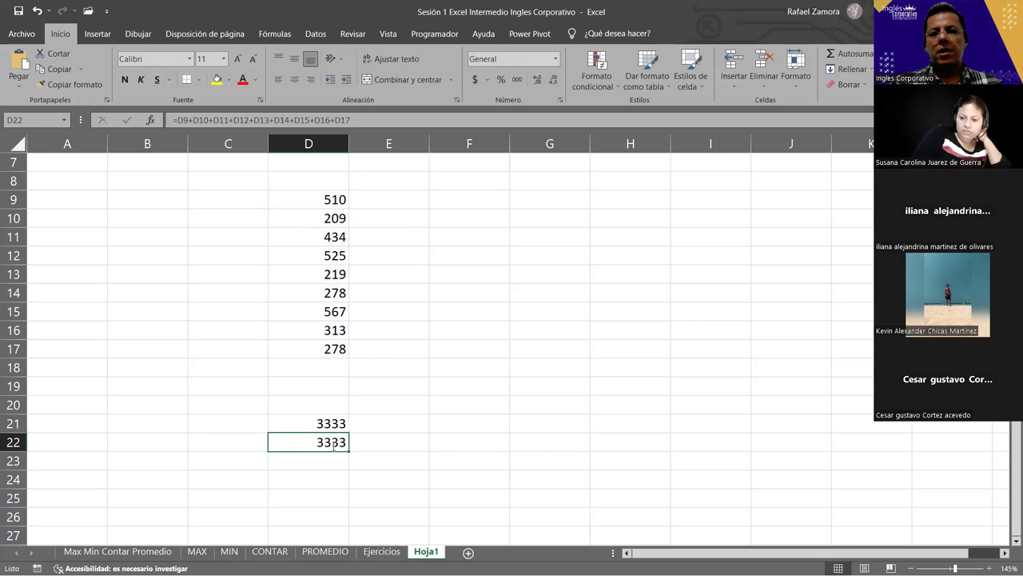
Inspect D22's addition formula without changes, then reopen D21's SUMA formula for editing.
double_click(333, 443)
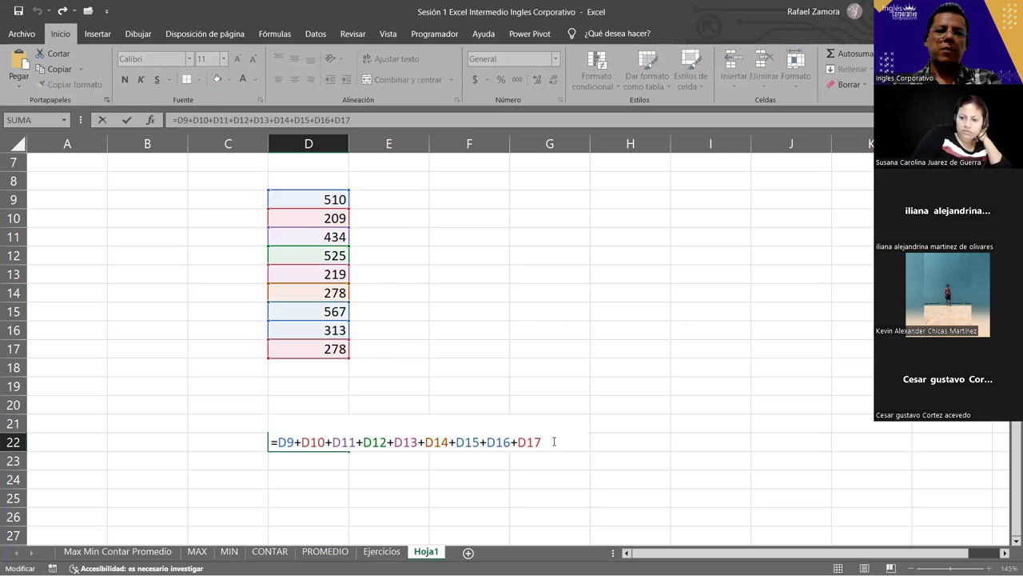
key("Escape")
left_click(318, 423)
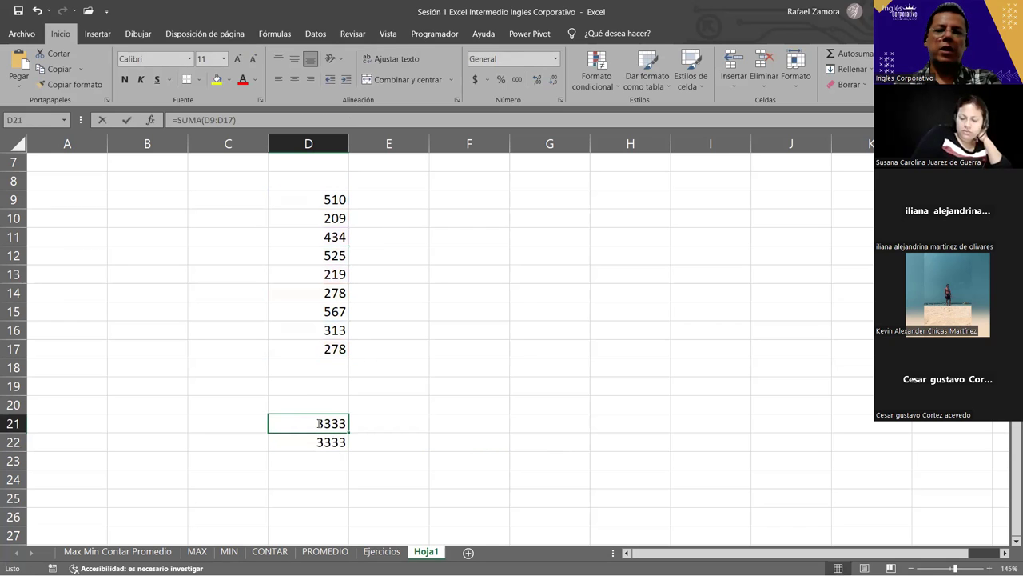
double_click(318, 423)
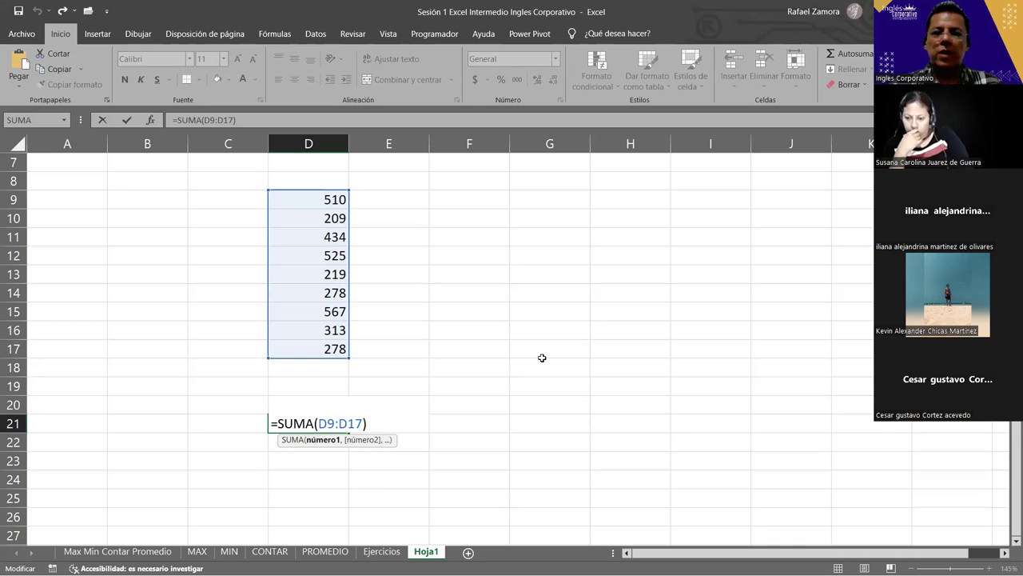
Remove the D9:D17 range from D21's SUMA formula.
double_click(321, 423)
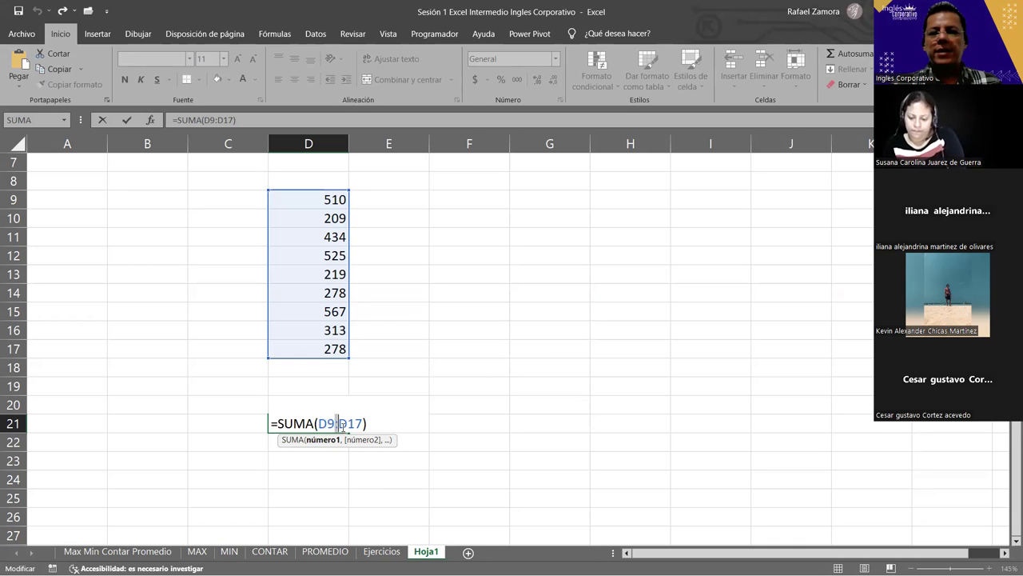
double_click(356, 423)
left_click_drag(363, 423, 321, 426)
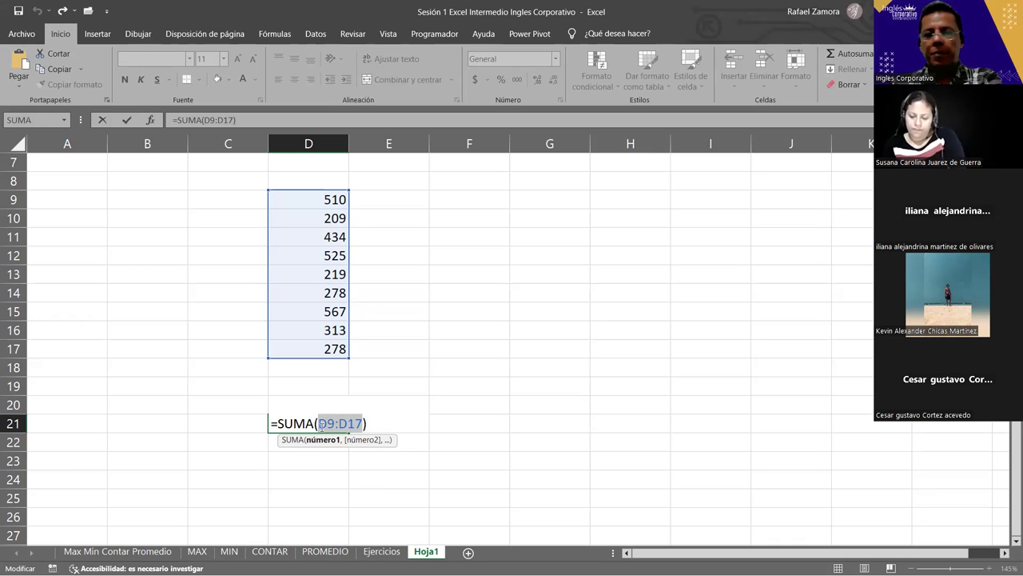
key("Delete")
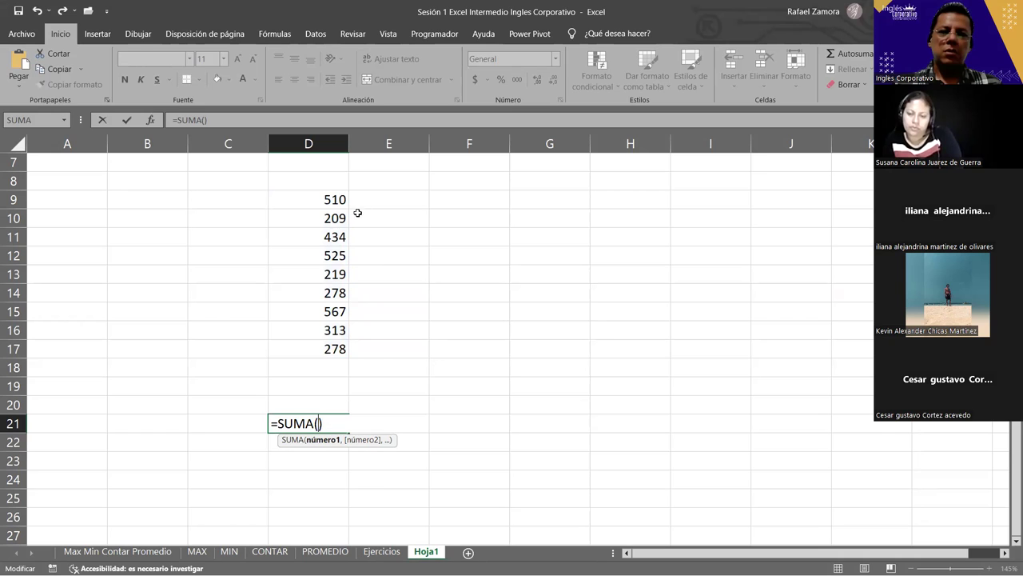
Fill the SUMA parentheses with D9+D10+D11+D12+D13+D14+D15+D16+D17.
left_click(335, 199)
type("+")
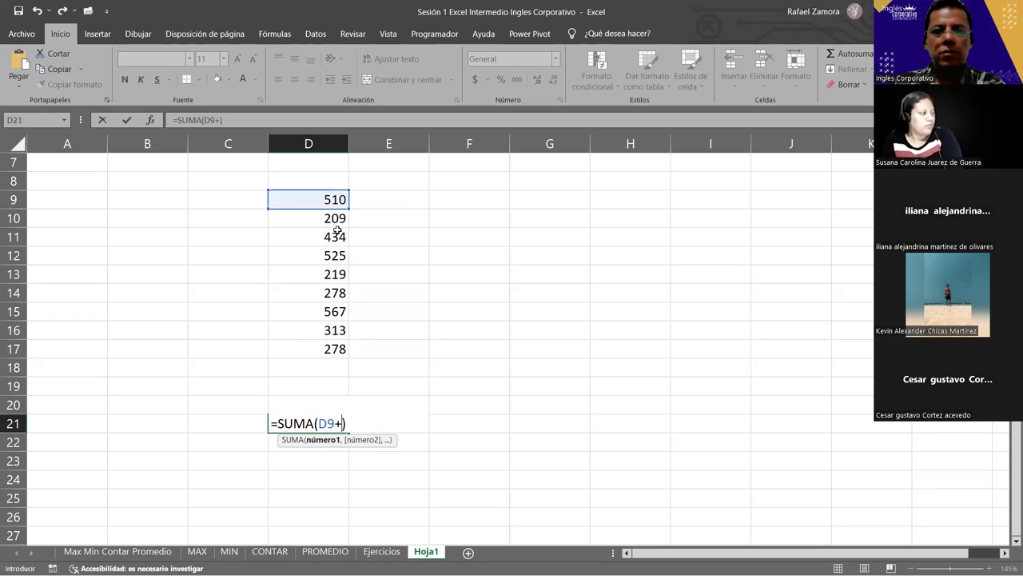
left_click(334, 218)
type("+")
left_click(334, 237)
type("+")
left_click(335, 255)
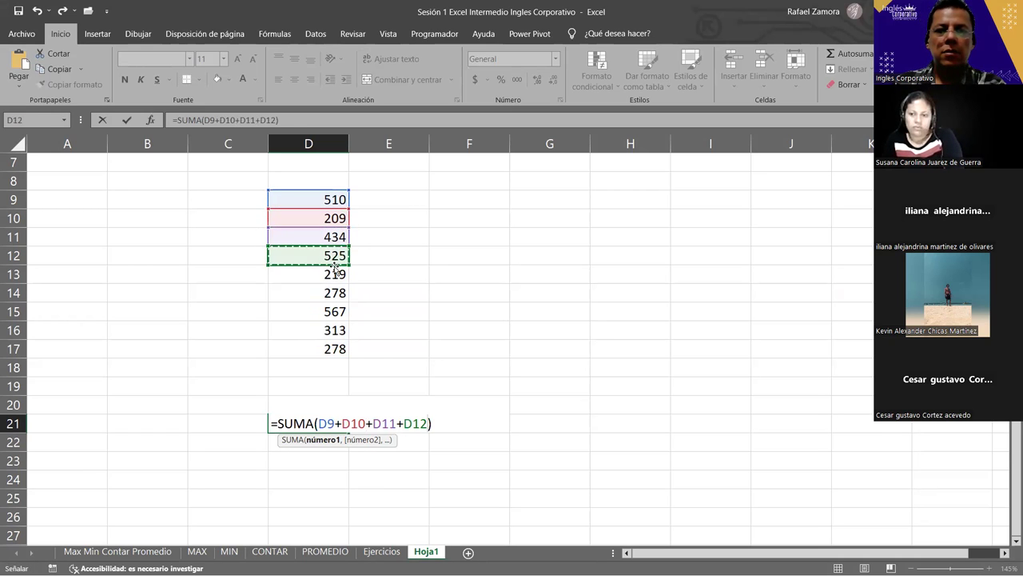
type("+")
left_click(334, 273)
type("+")
left_click(334, 293)
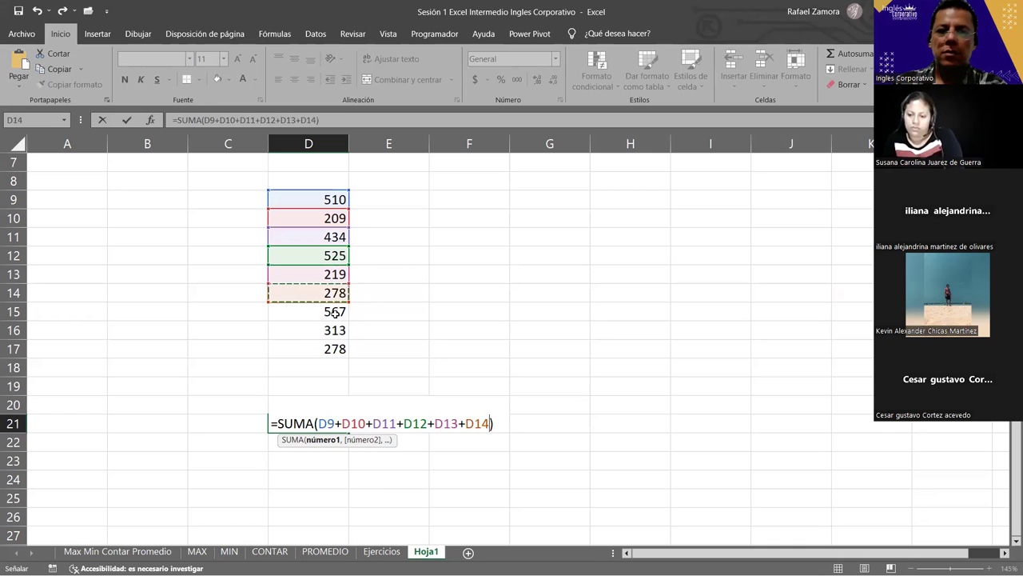
type("+")
left_click(335, 311)
type("+")
left_click(338, 329)
type("+")
left_click(334, 349)
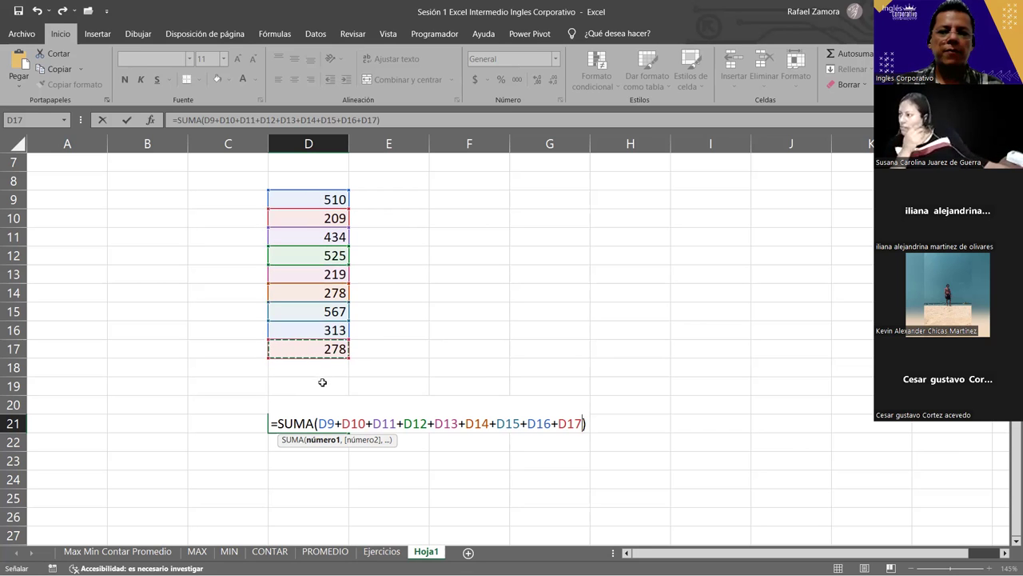
Delete the D9+D10+…+D17 references from D21's formula, leaving =SUMA().
left_click_drag(320, 417, 581, 422)
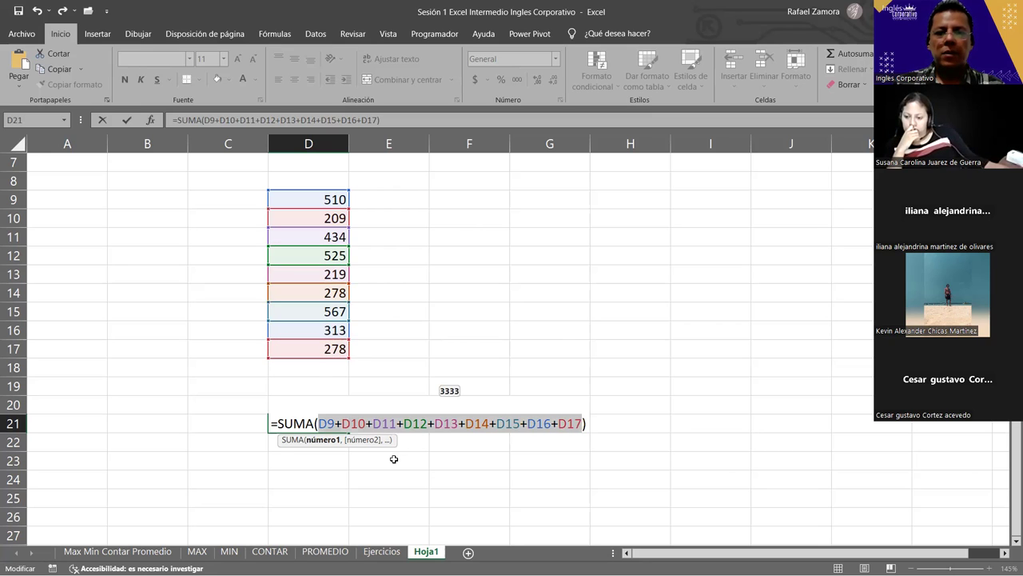
left_click(579, 424)
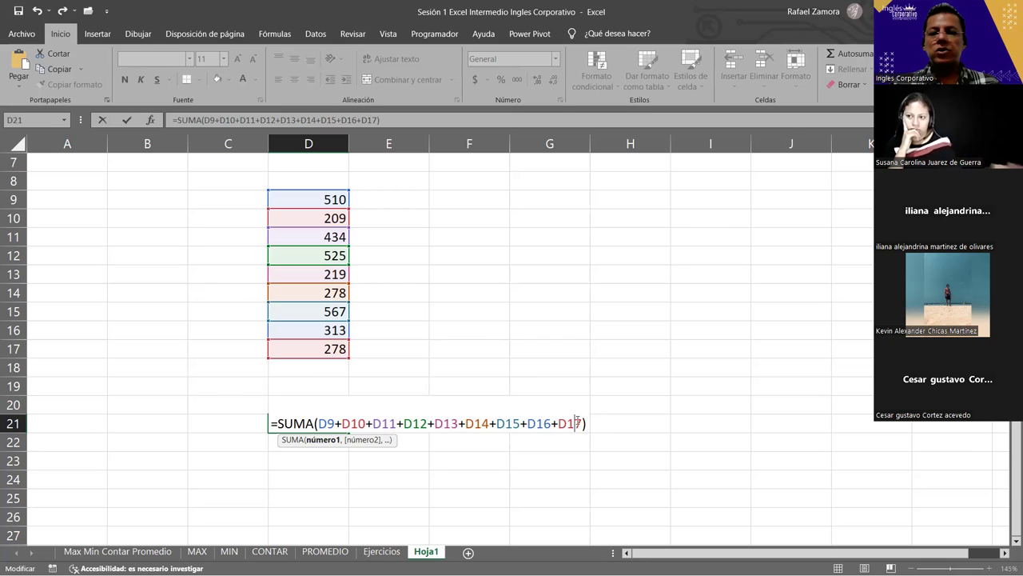
left_click_drag(583, 423, 318, 423)
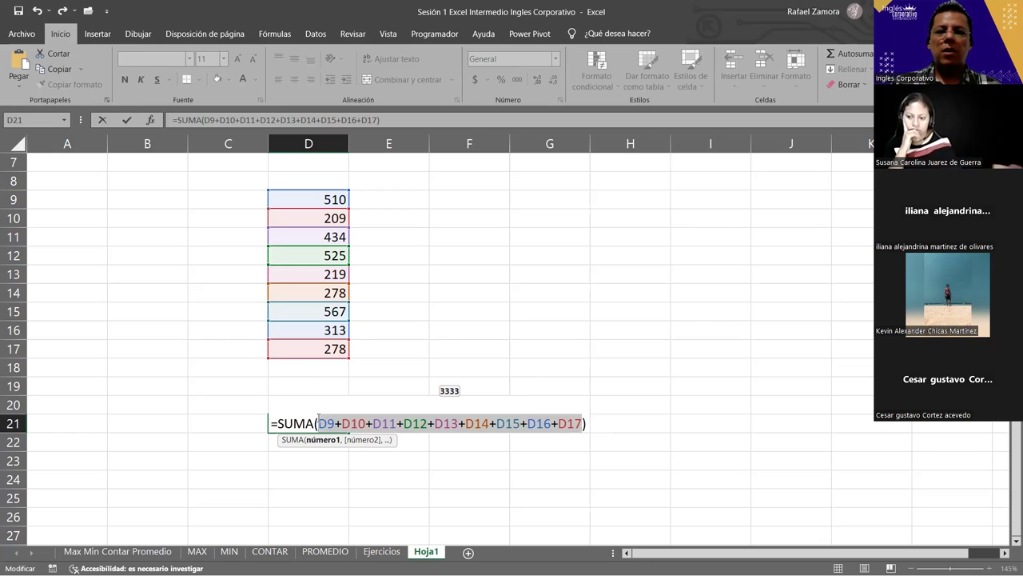
key("BackSpace")
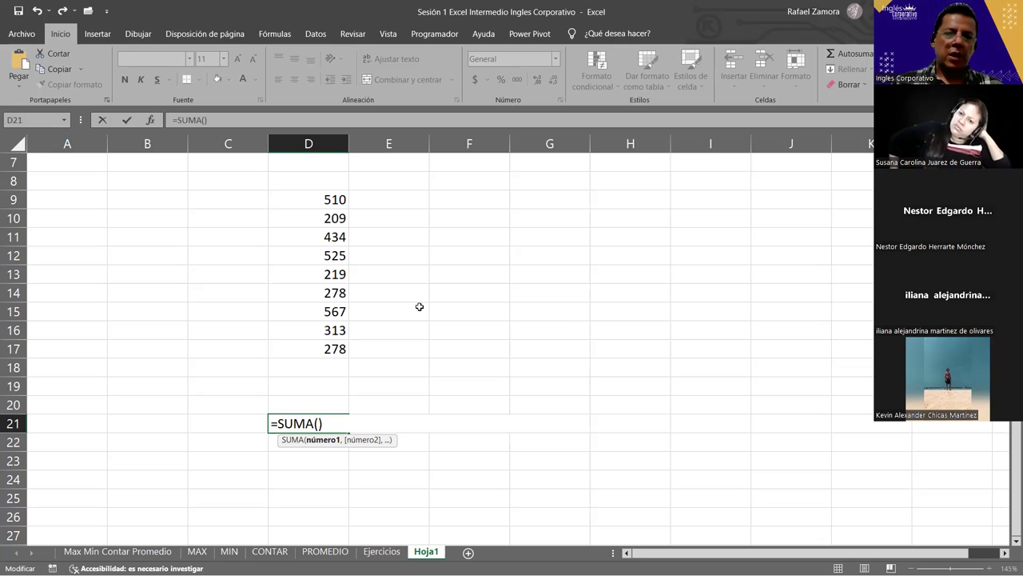
left_click_drag(333, 204, 330, 236)
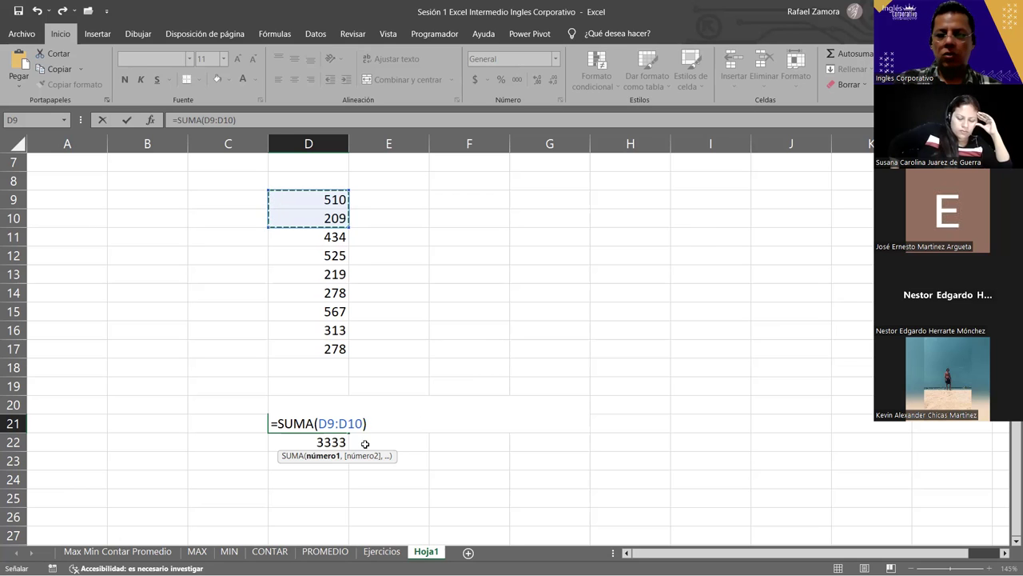
key("BackSpace")
key("BackSpace")
key("BackSpace")
key("BackSpace")
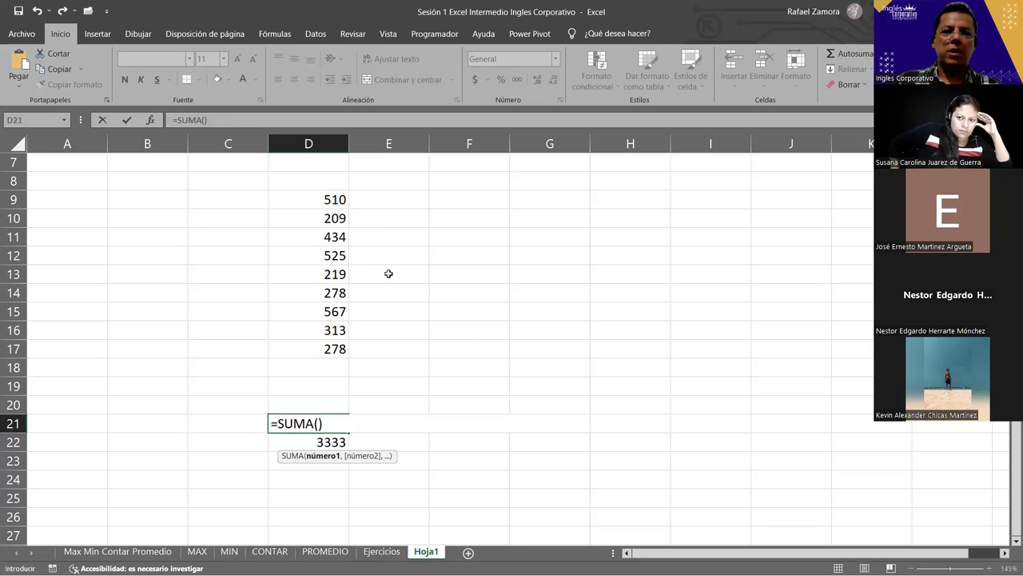
Enter D9 and D10 as comma-separated SUMA arguments in D21.
left_click(340, 199)
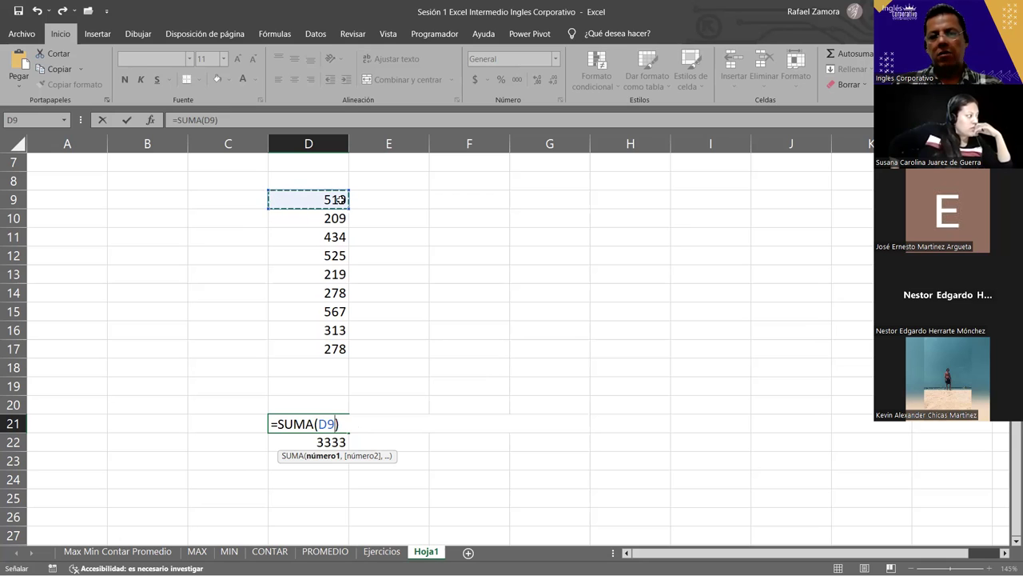
type(",")
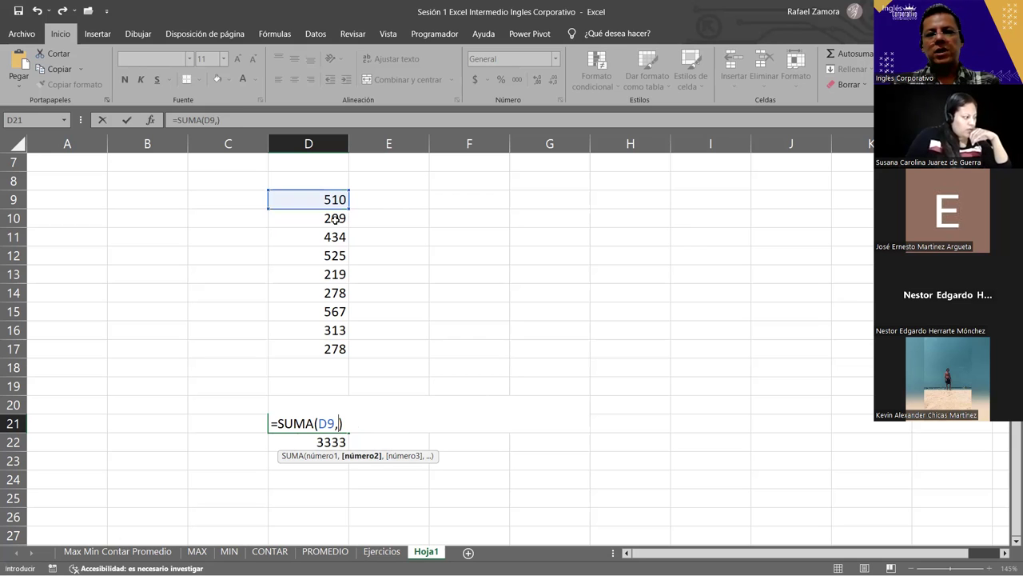
left_click(335, 219)
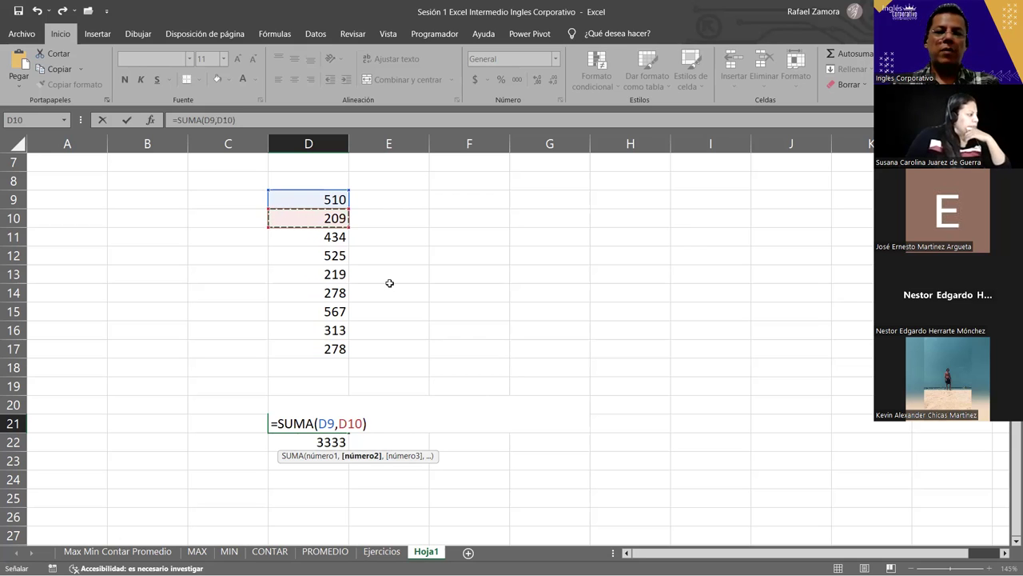
type(",")
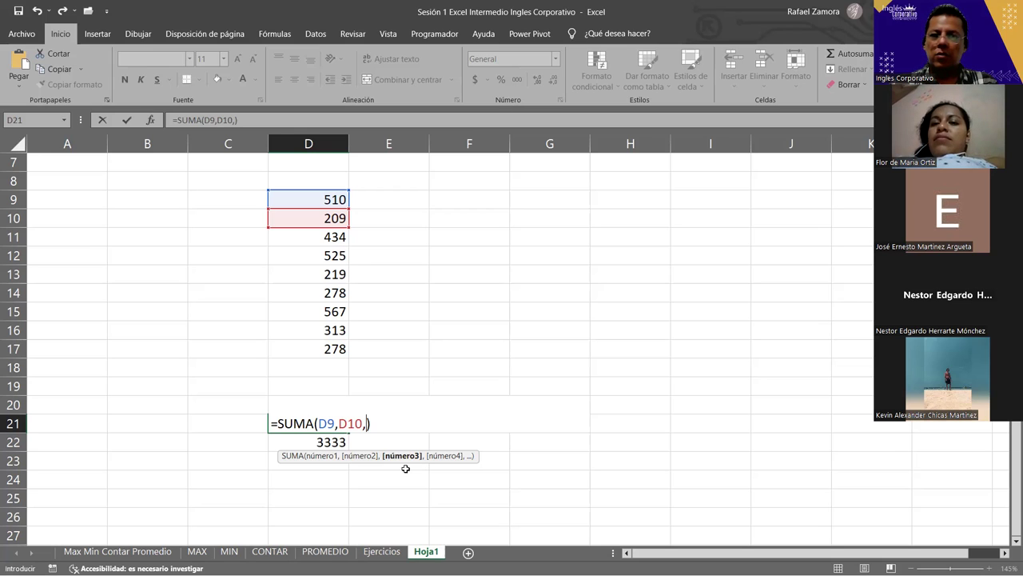
Cancel the D21 edit and open D4's =ALEATORIO.ENTRE(10,200) formula for inspection.
key("Escape")
scroll(406, 432, "up", 2)
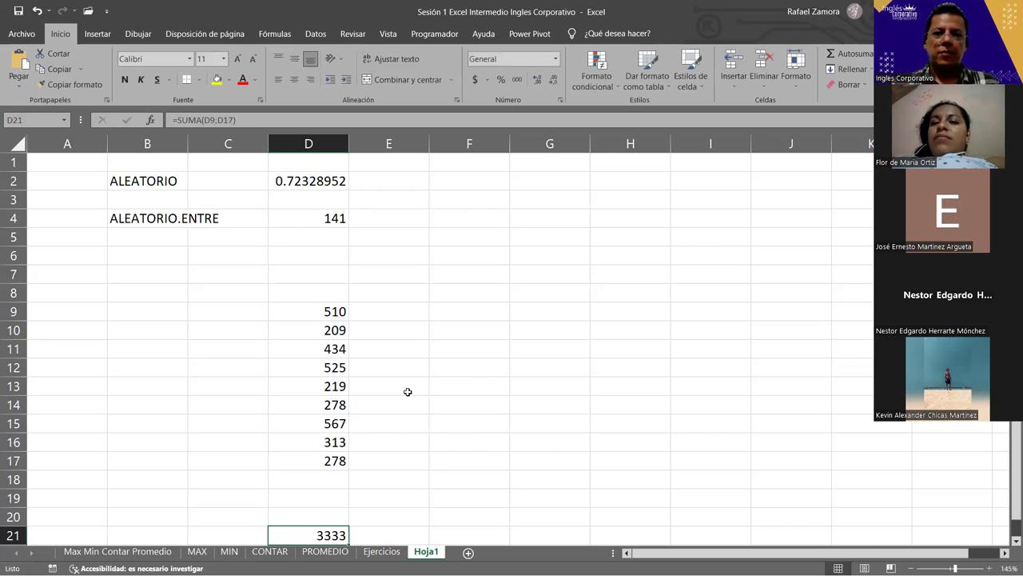
left_click(328, 219)
double_click(324, 218)
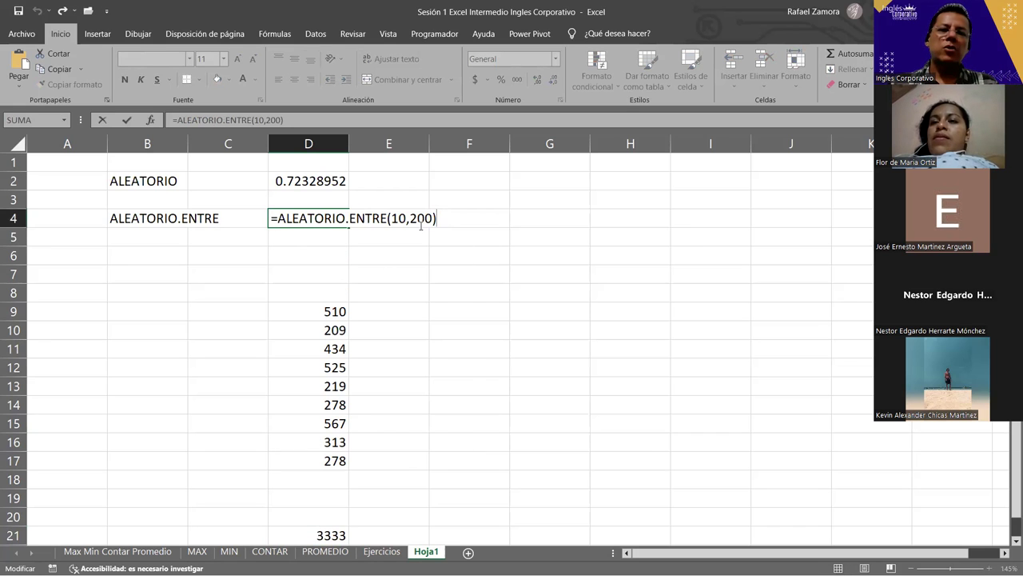
key("Left")
key("Left")
key("Left")
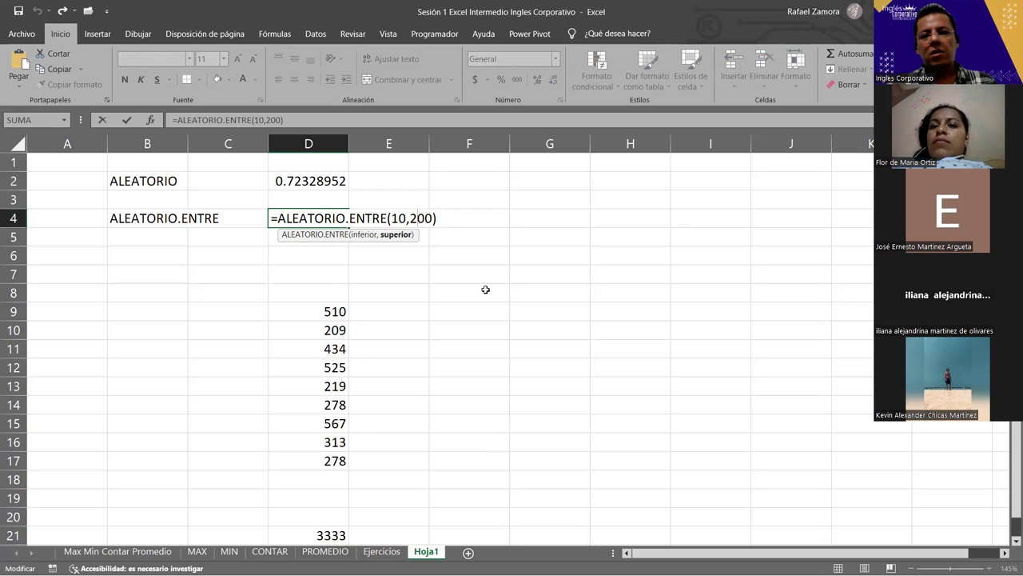
key("Left")
key("Left")
key("Left")
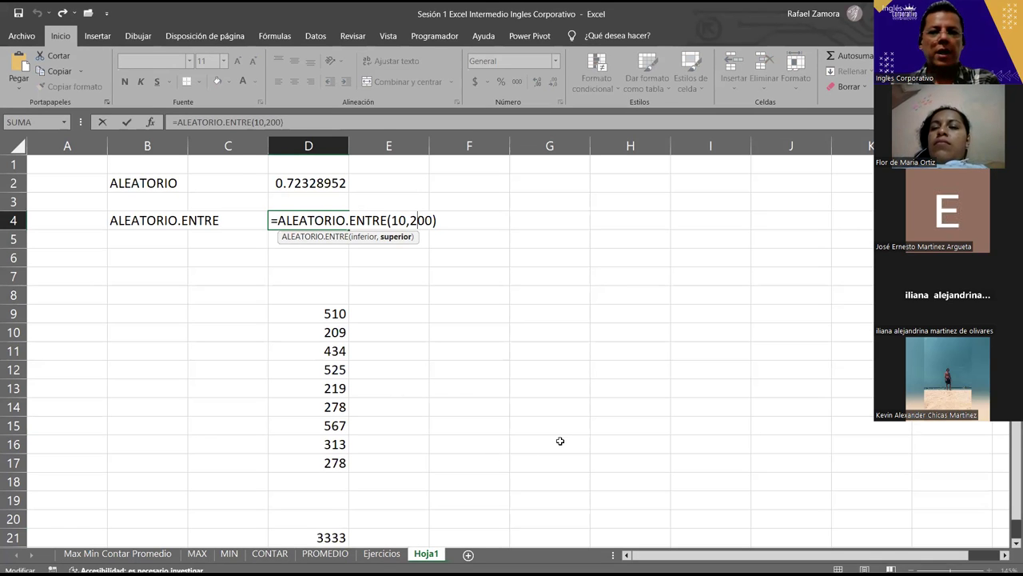
Recommit D4's formula and move on to the MAX sheet.
key("ctrl+Return")
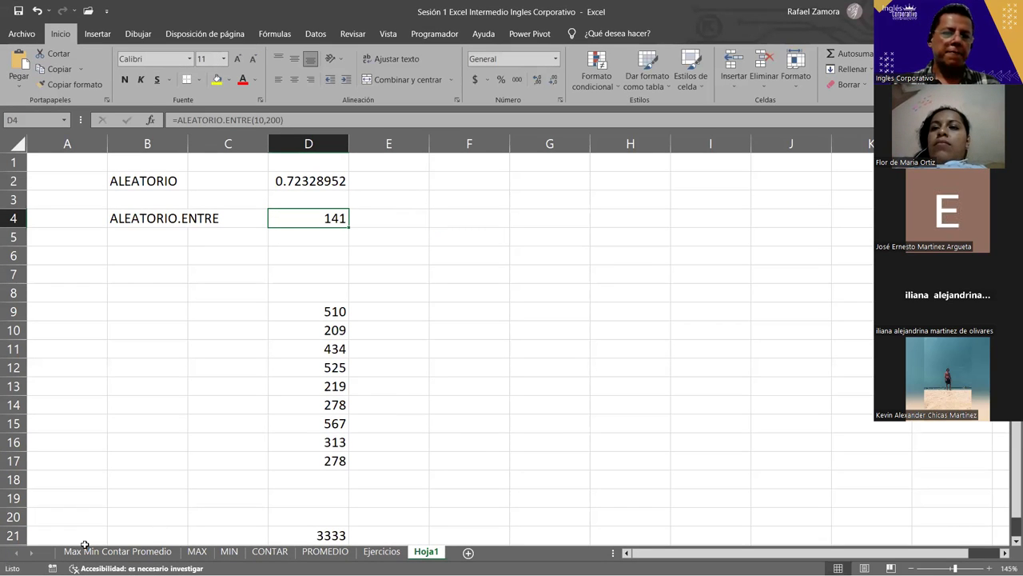
left_click(116, 551)
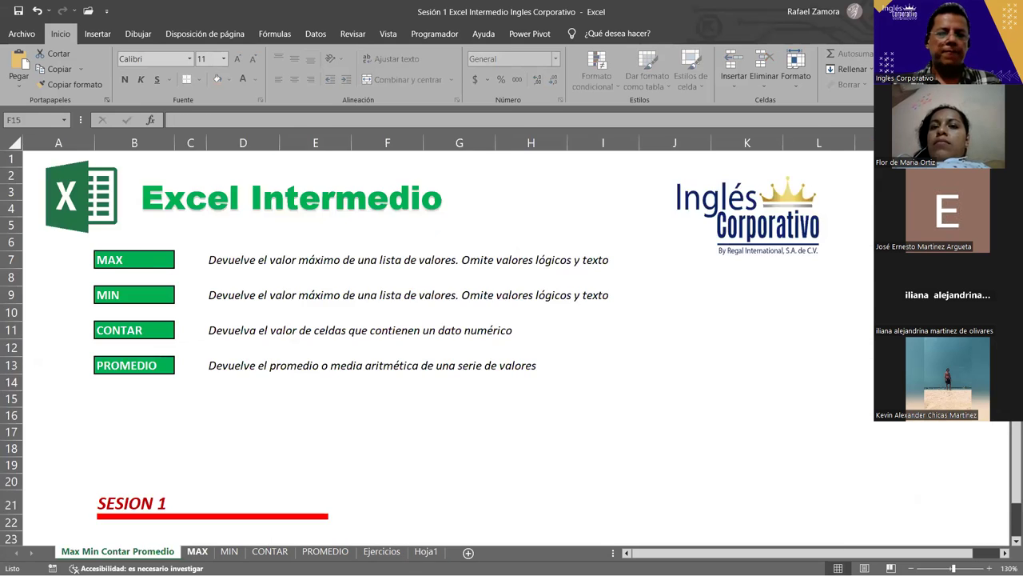
key("ctrl+Page_Down")
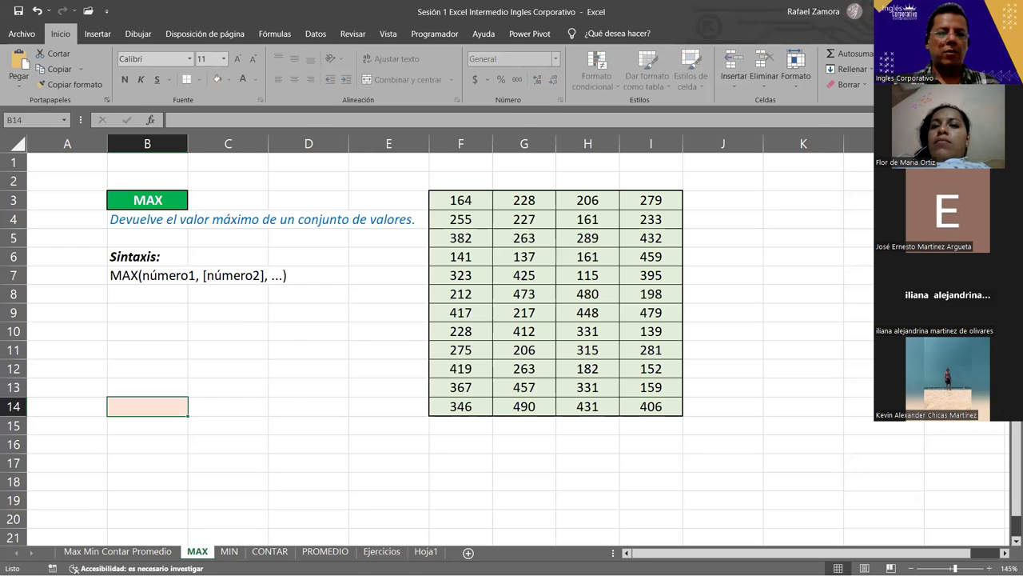
key("ctrl+Page_Up")
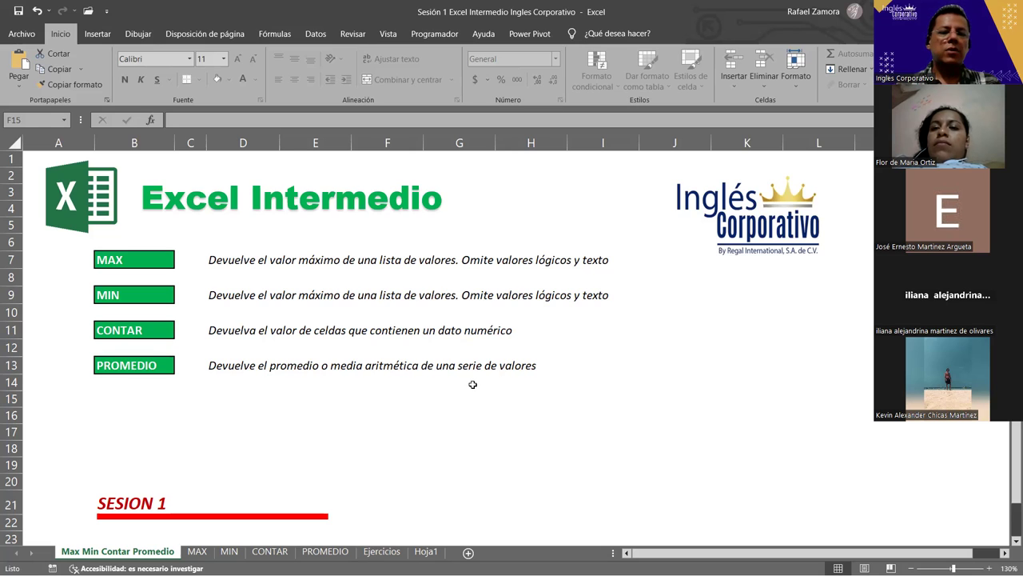
left_click(197, 551)
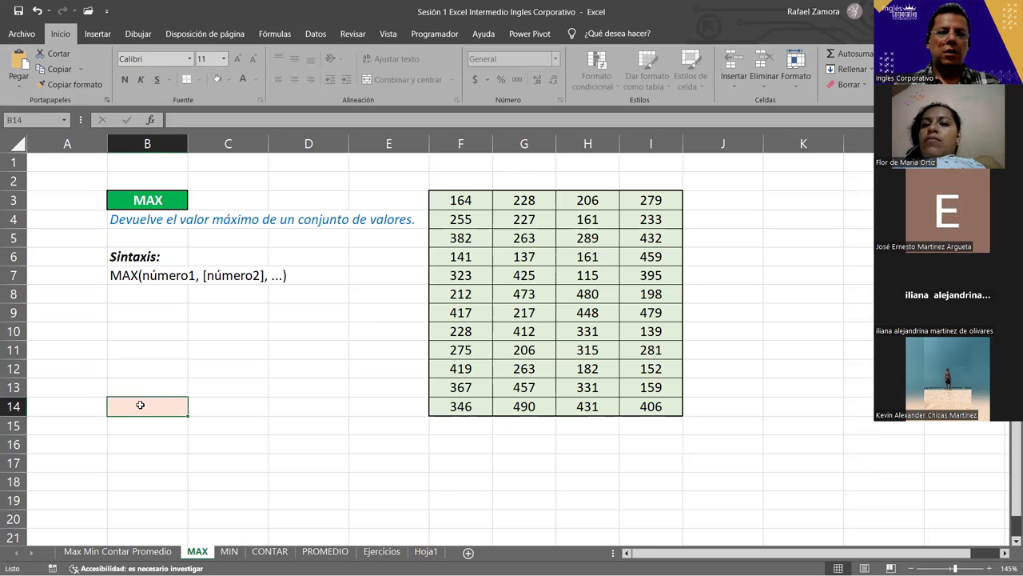
In B14, try =MAX, then replace it with SUMA trimmed to =SUM(.
type("=")
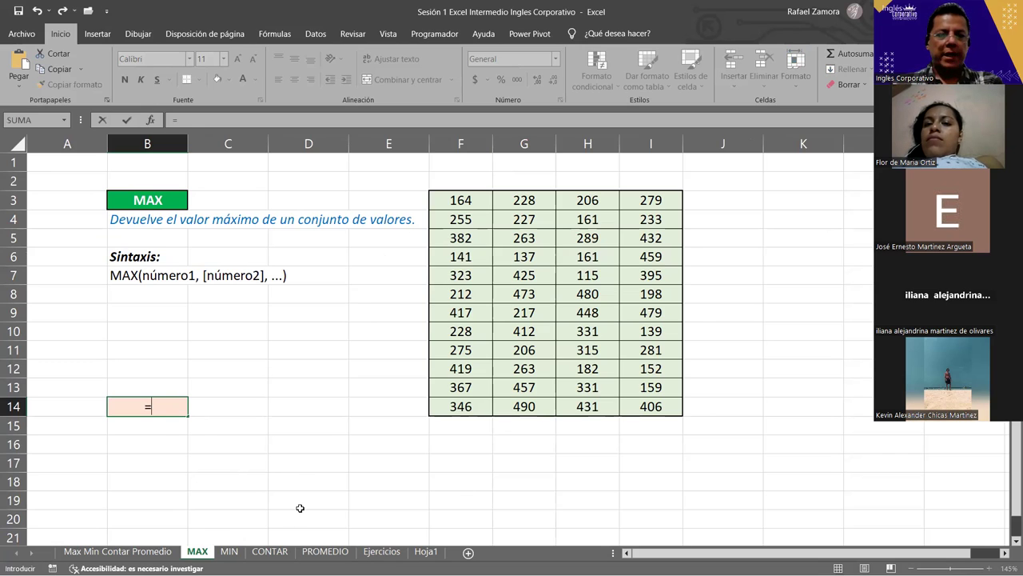
type("max")
key("Tab")
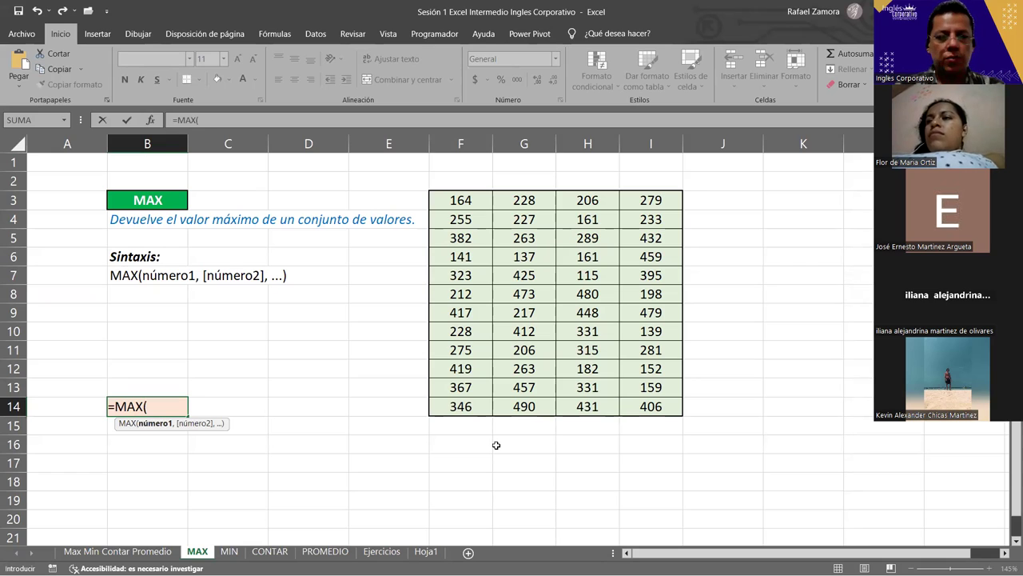
key("BackSpace")
key("BackSpace")
key("BackSpace")
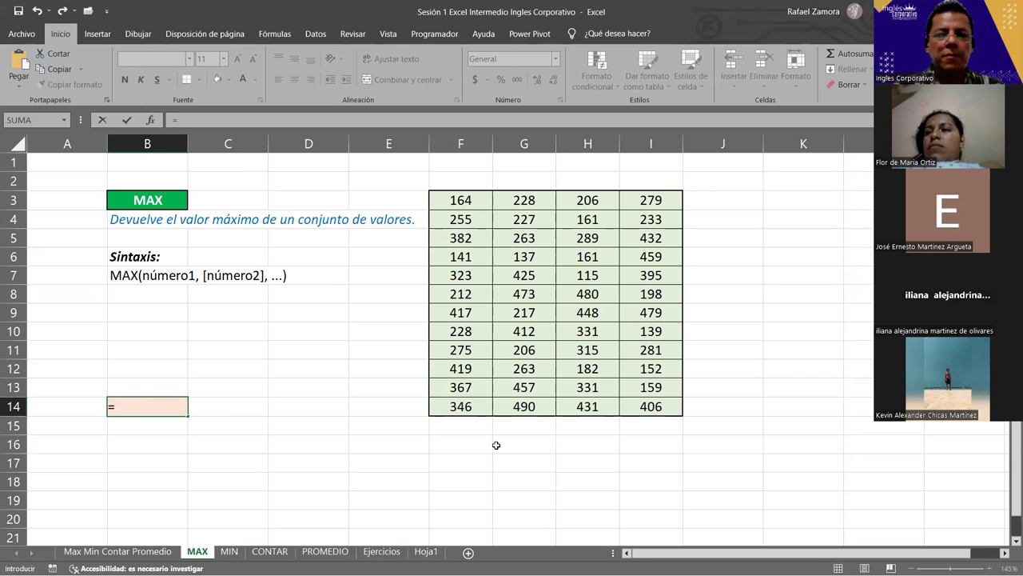
type("suma")
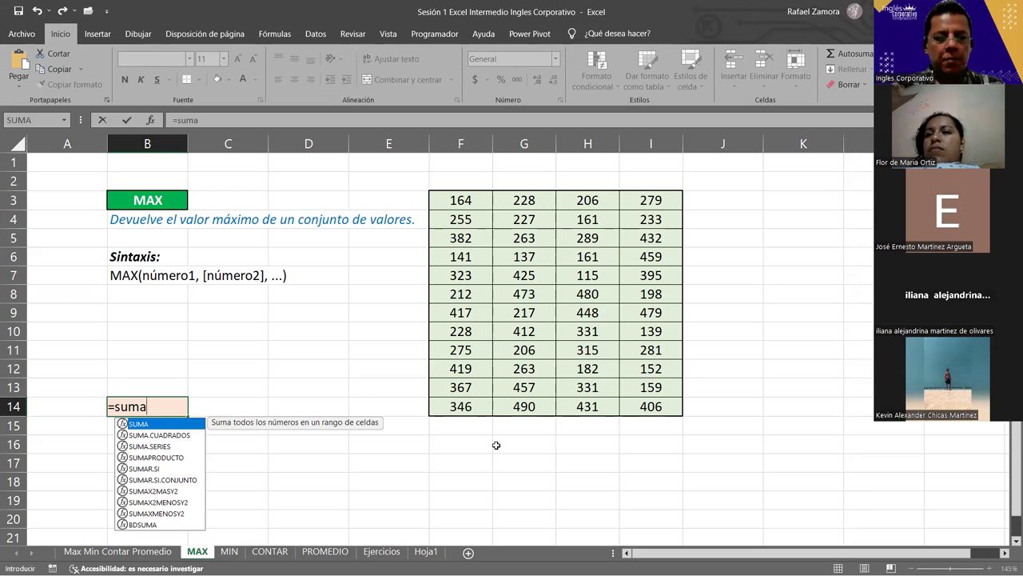
key("Tab")
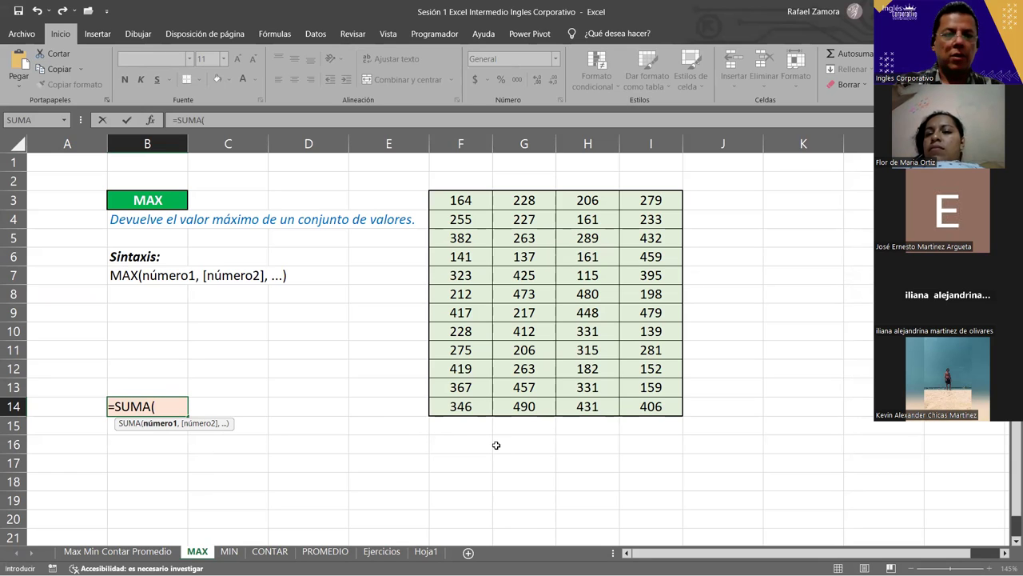
key("BackSpace")
key("BackSpace")
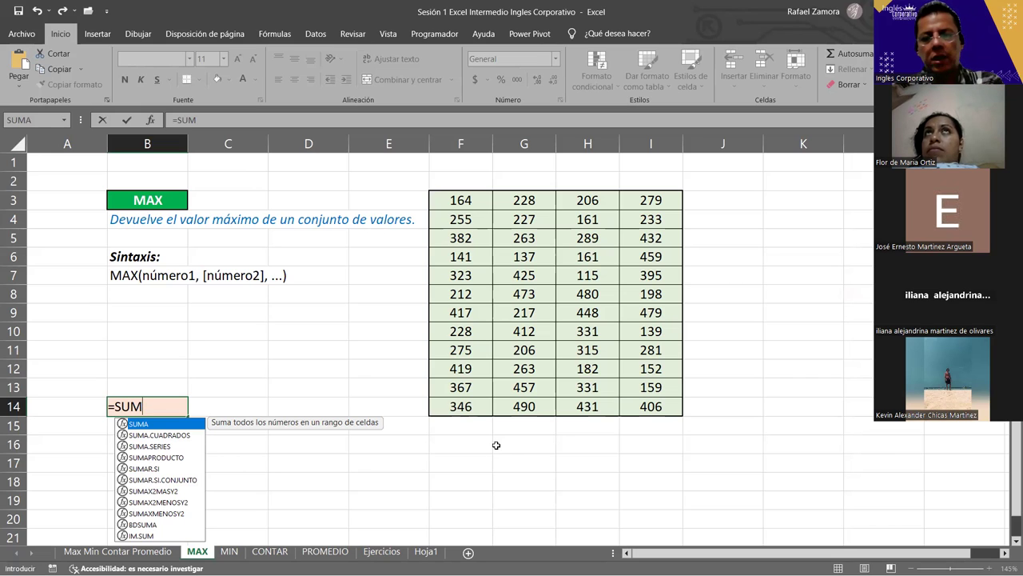
type("(")
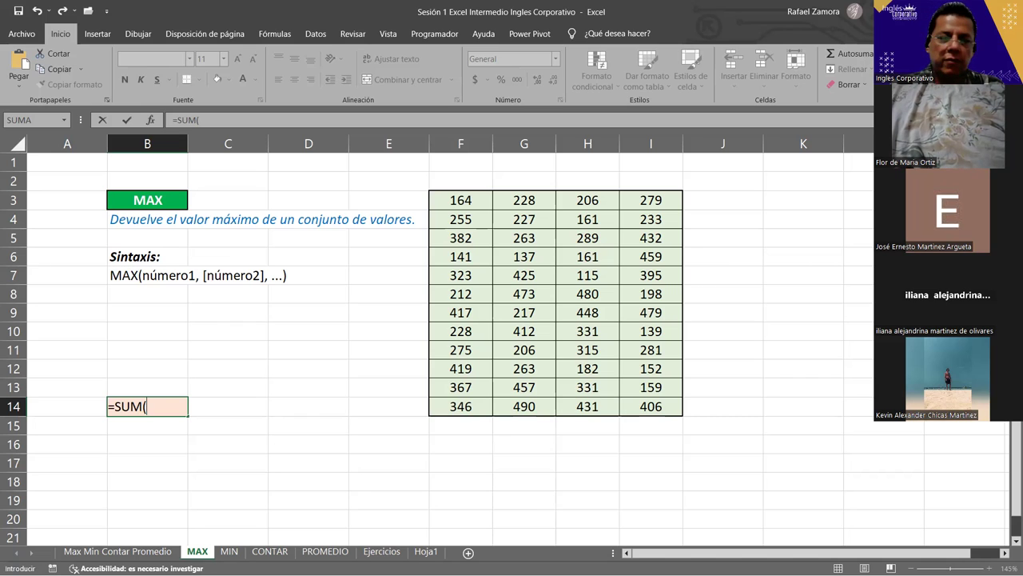
Change B14's entry from =SUM( to =MAX(, then cancel it with Esc.
key("BackSpace")
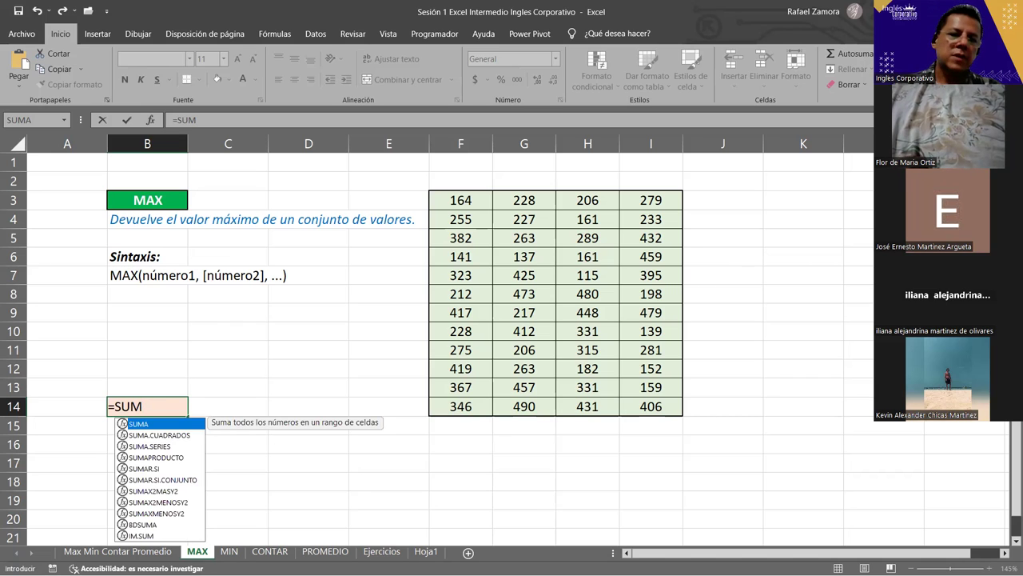
key("Escape")
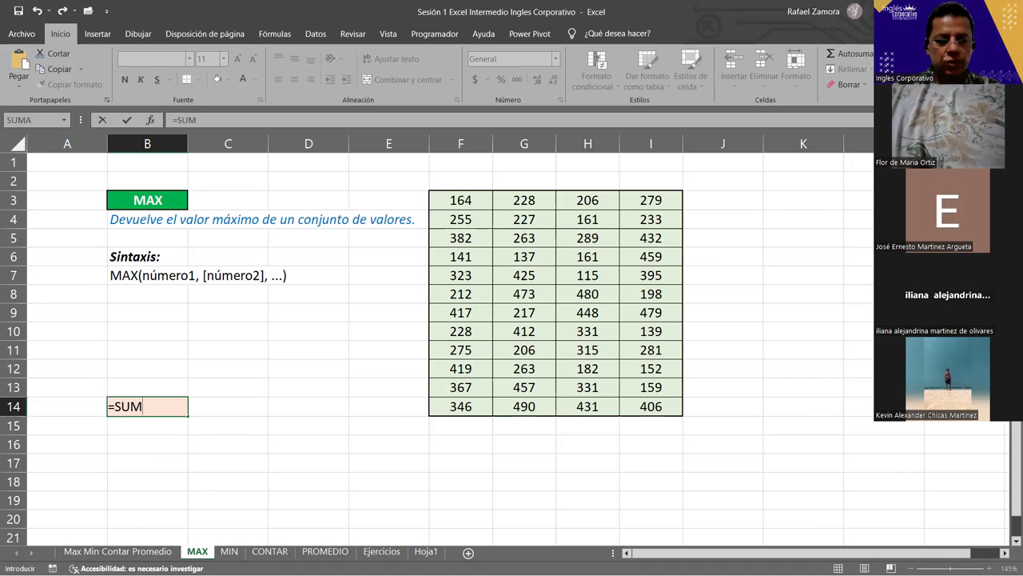
key("BackSpace")
key("BackSpace")
key("BackSpace")
type("max")
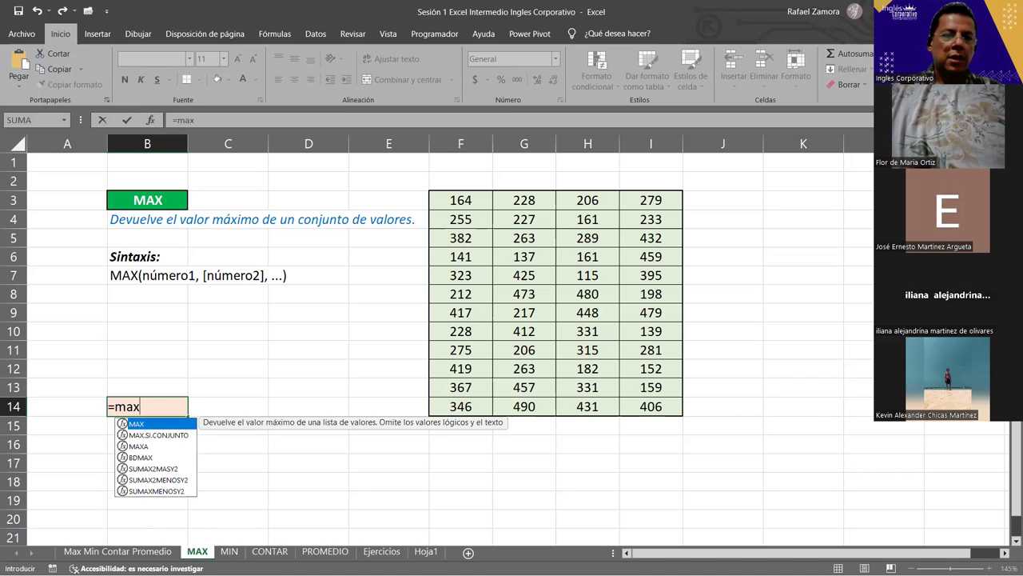
key("Tab")
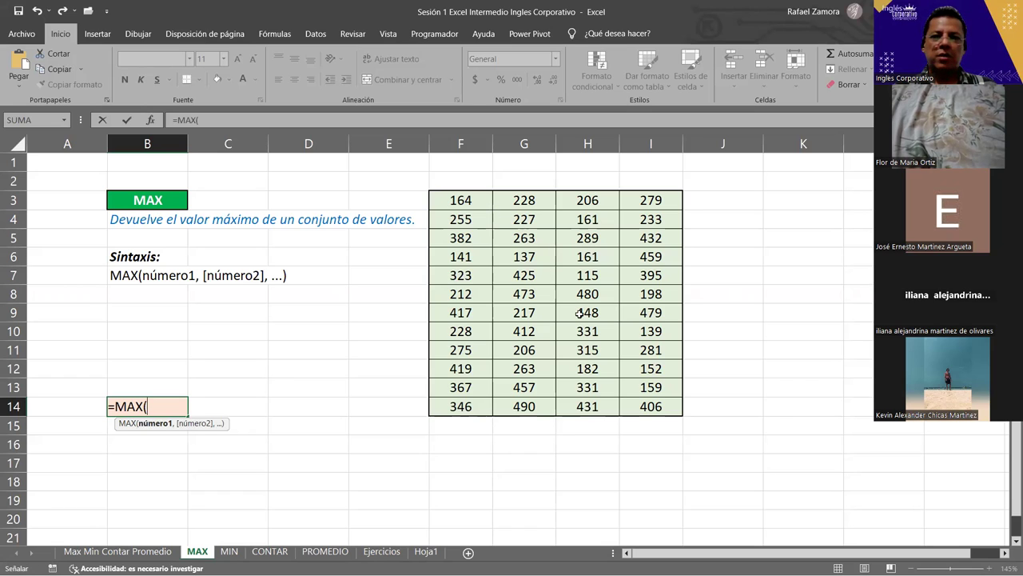
key("F2")
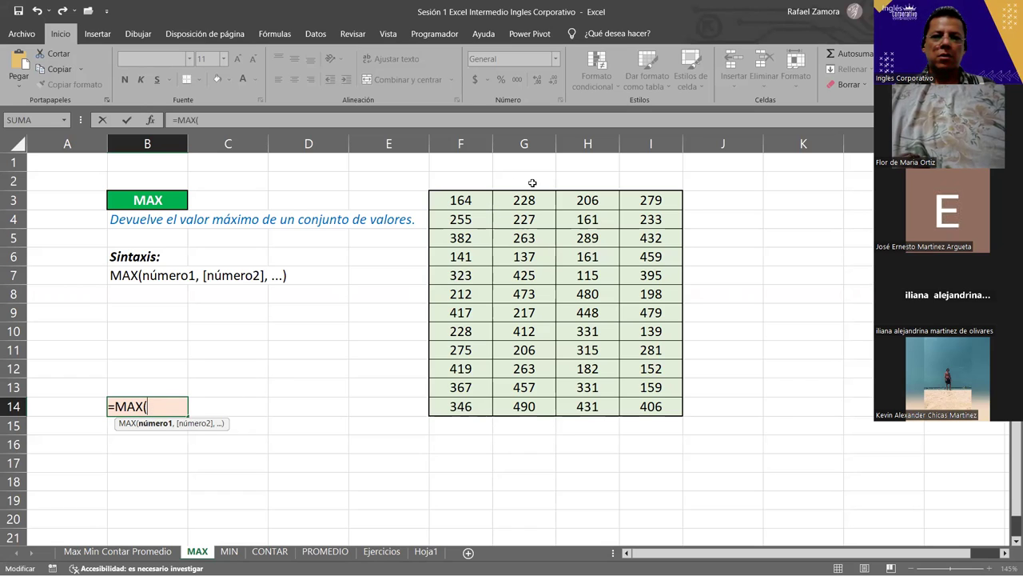
key("F2")
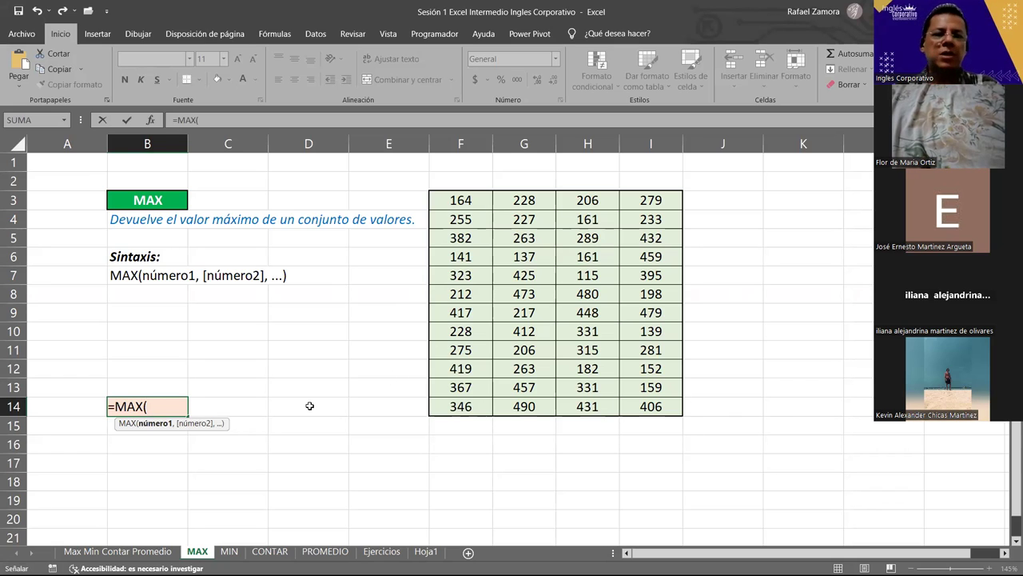
key("Escape")
Switch to Hoja1 and clear the old ALEATORIO examples in B1:F22.
left_click(399, 551)
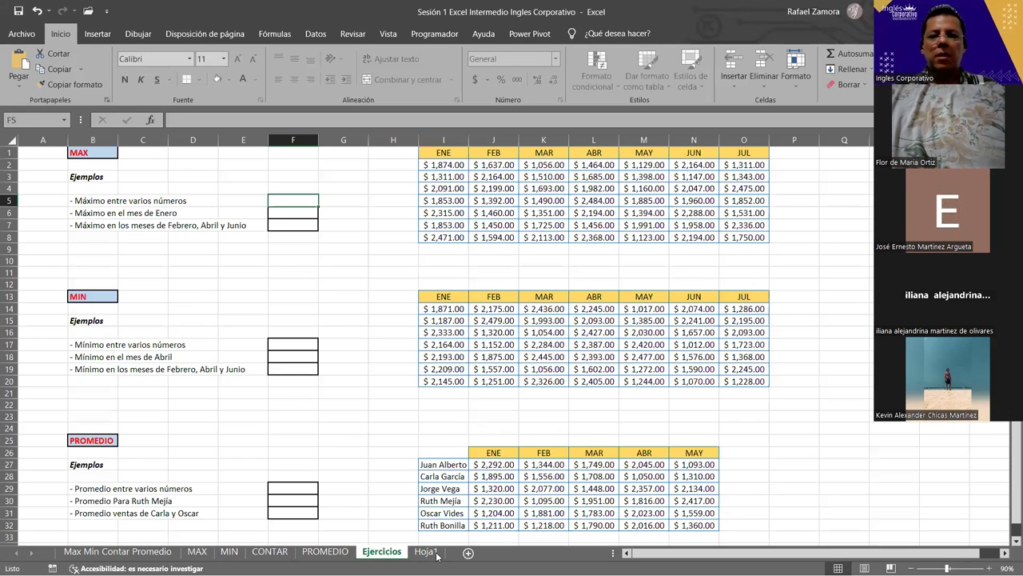
left_click(424, 551)
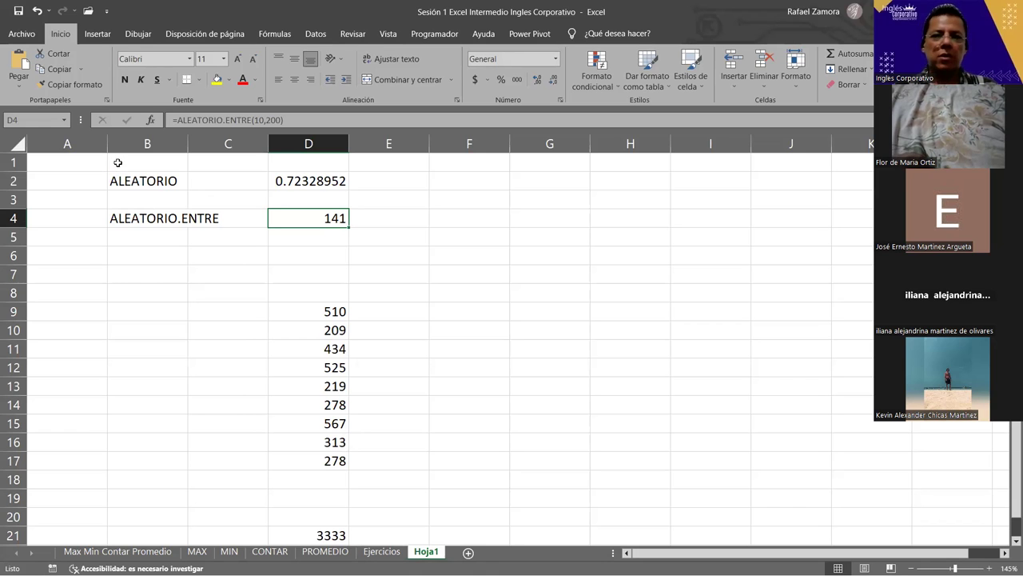
left_click_drag(117, 164, 368, 395)
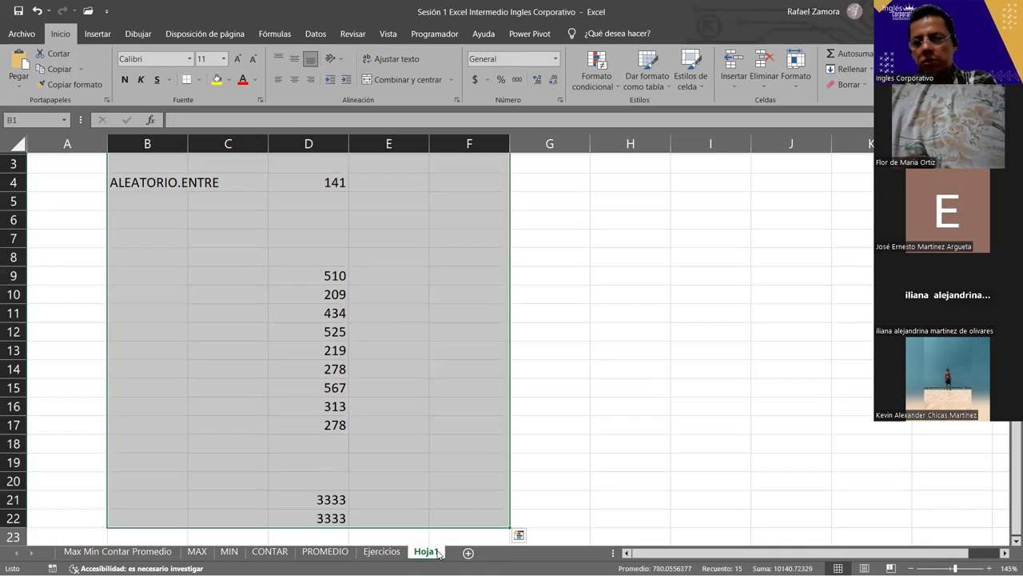
left_click(196, 215)
scroll(284, 299, "down", 5)
scroll(272, 296, "up", 2)
scroll(272, 290, "up", 2)
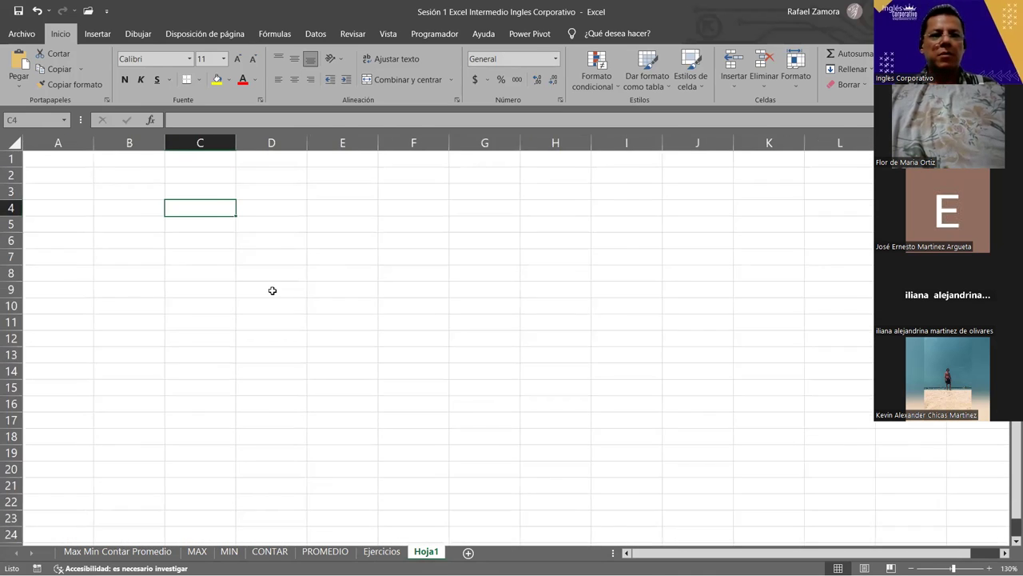
scroll(269, 290, "down", 1)
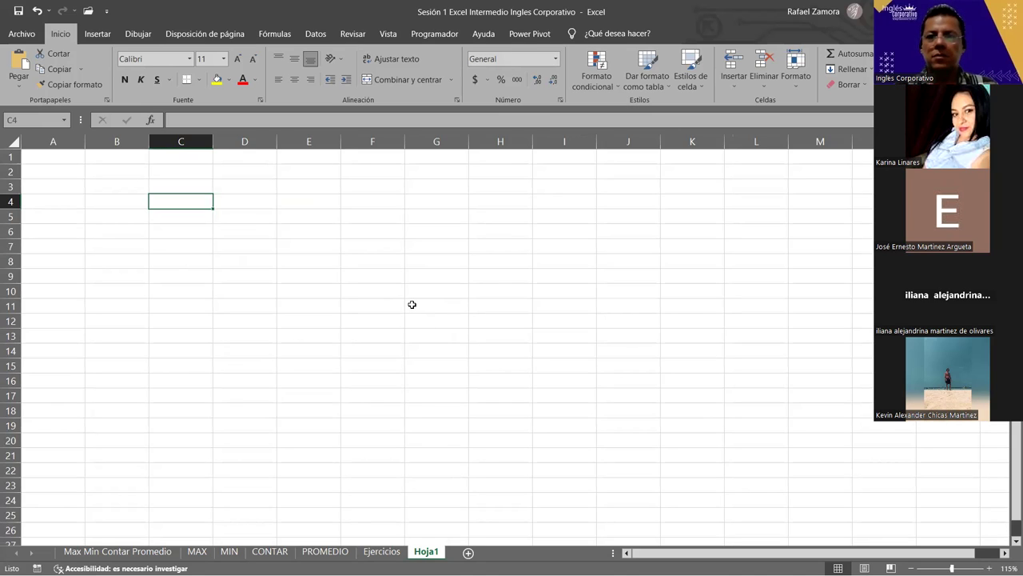
Type the labels MAX, MIN, CONTAR and PROMEDIO into C3, C5, C7 and C9.
left_click(167, 184)
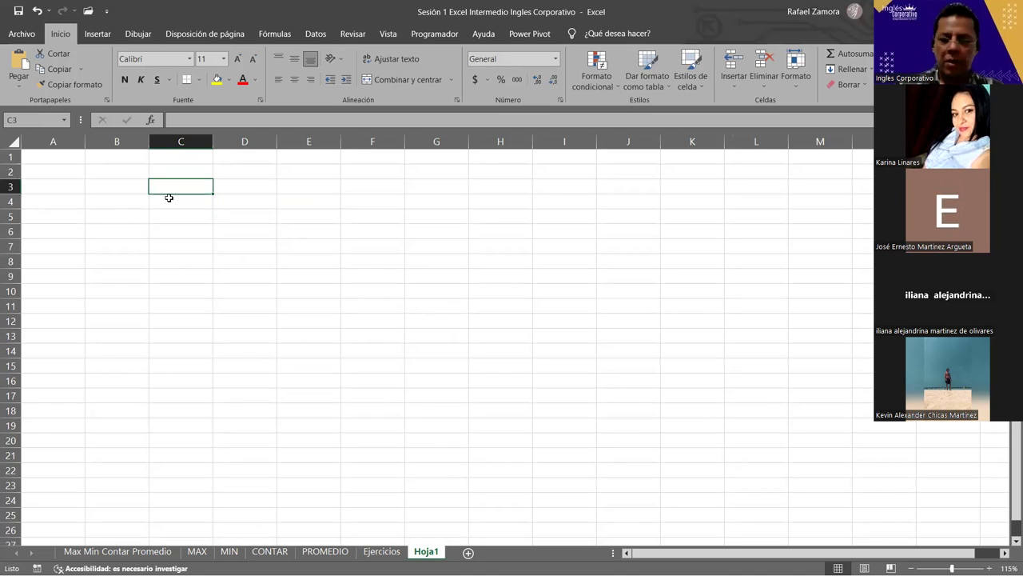
type("MAX")
key("Return")
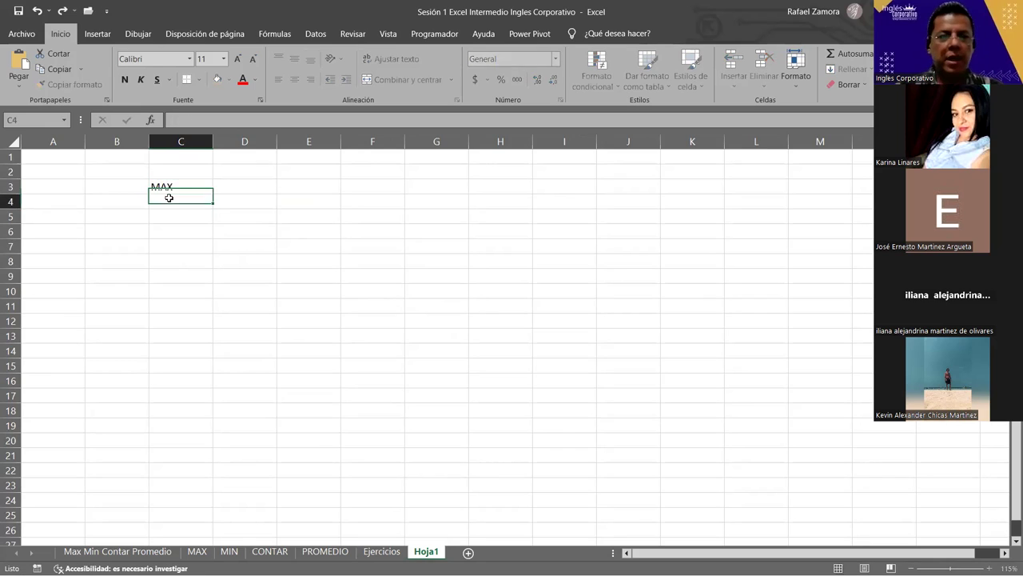
key("Return")
type("MI")
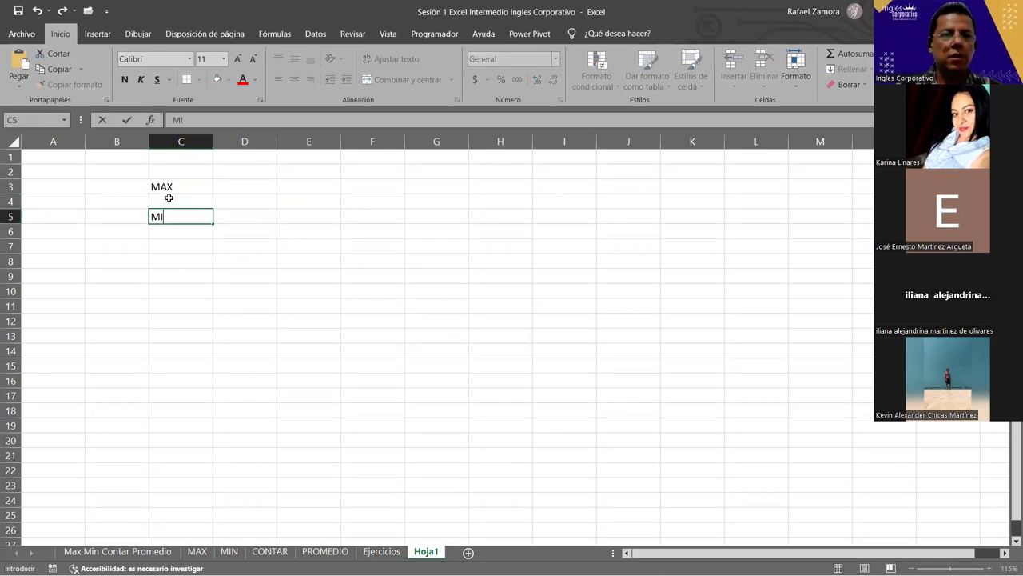
type("N")
key("Return")
key("Return")
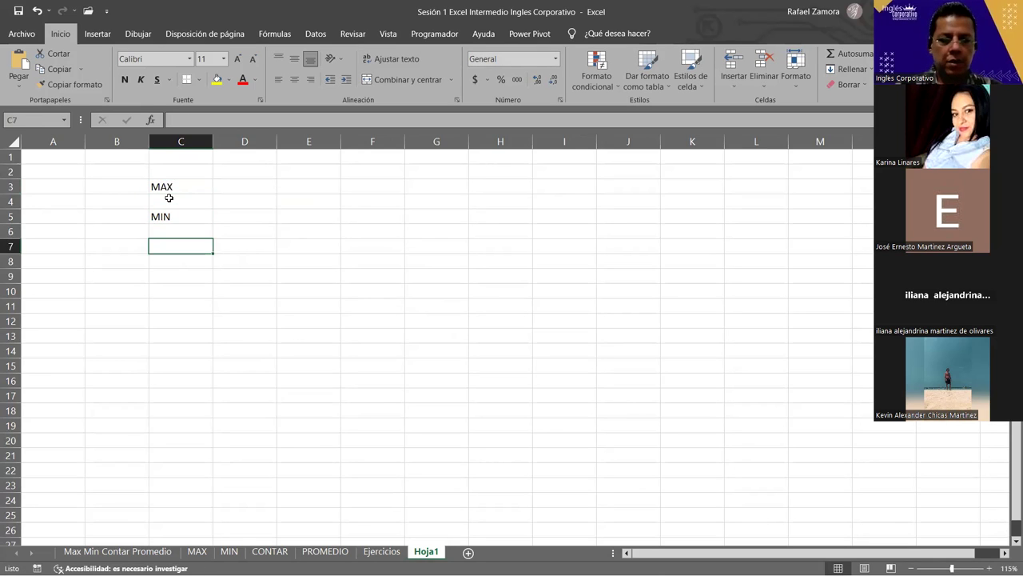
type("CONTAR")
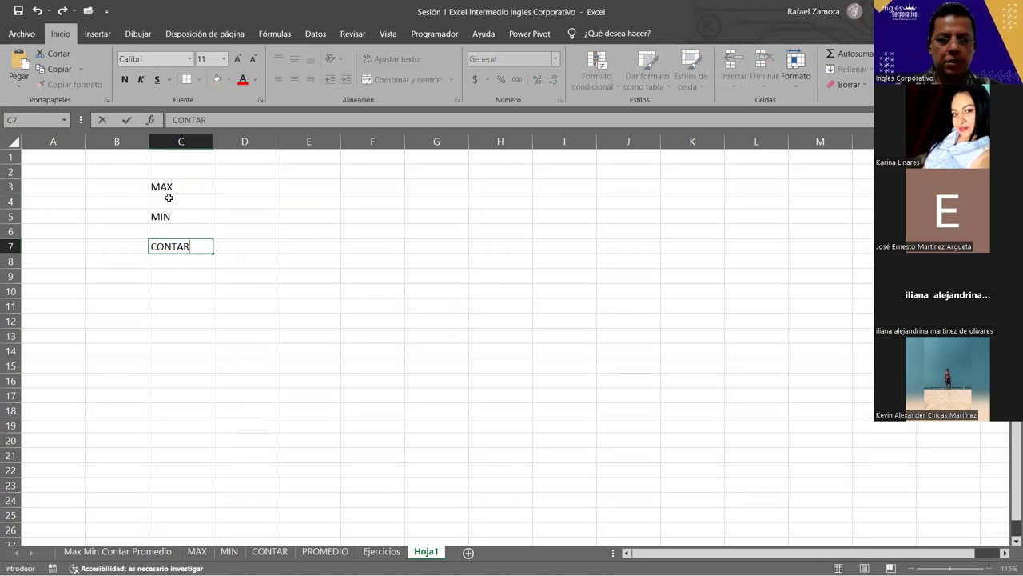
key("Return")
key("Return")
type("PROMEDIO")
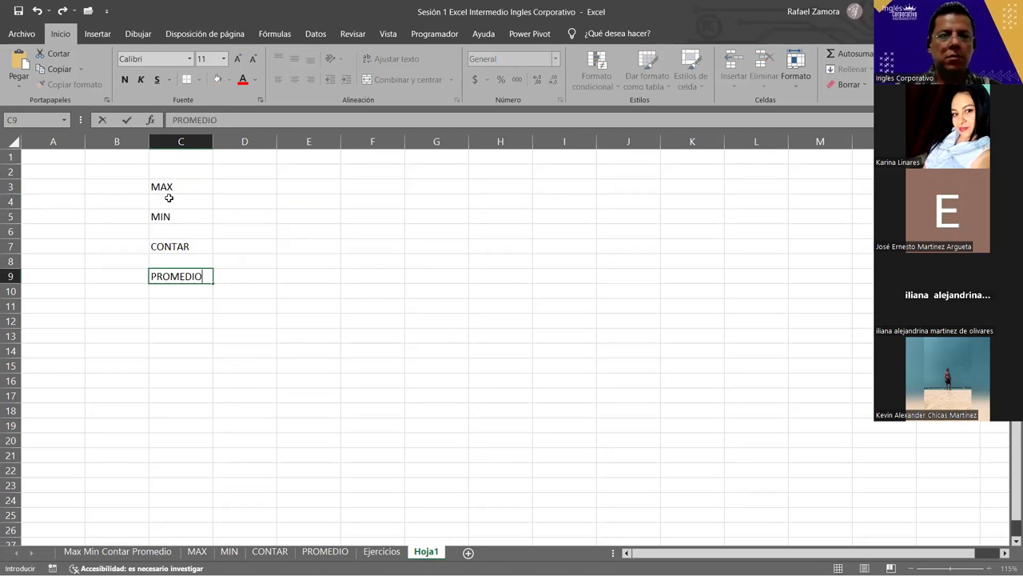
key("Return")
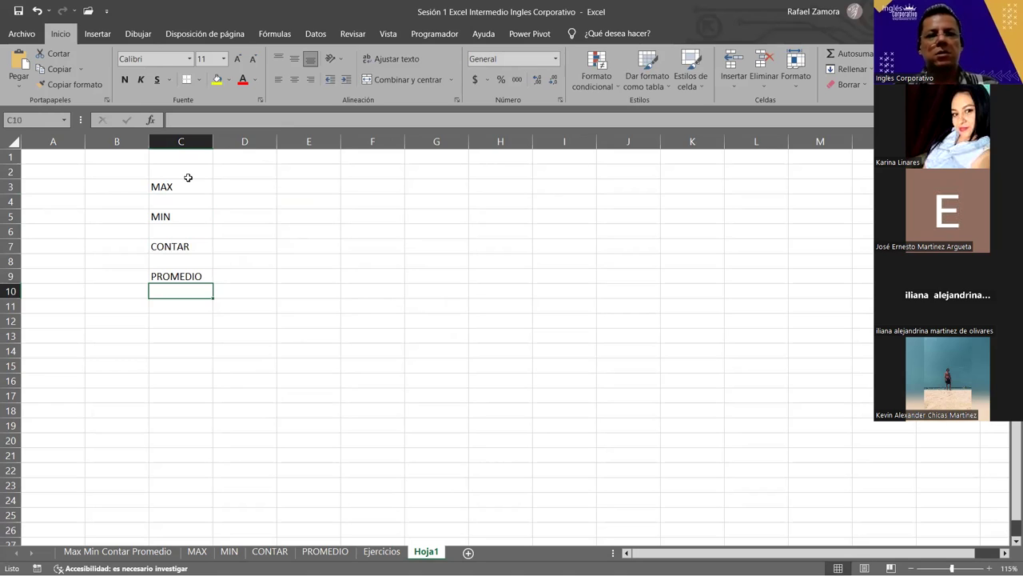
Select the MAX label in C3 to begin formatting the labels.
left_click(189, 187, "ctrl")
left_click(190, 211)
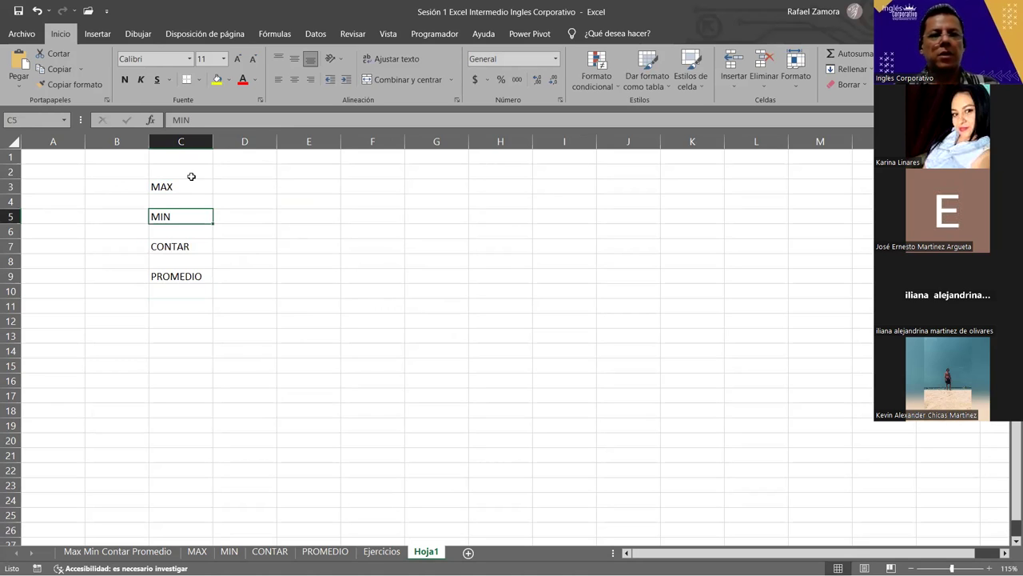
left_click(188, 186)
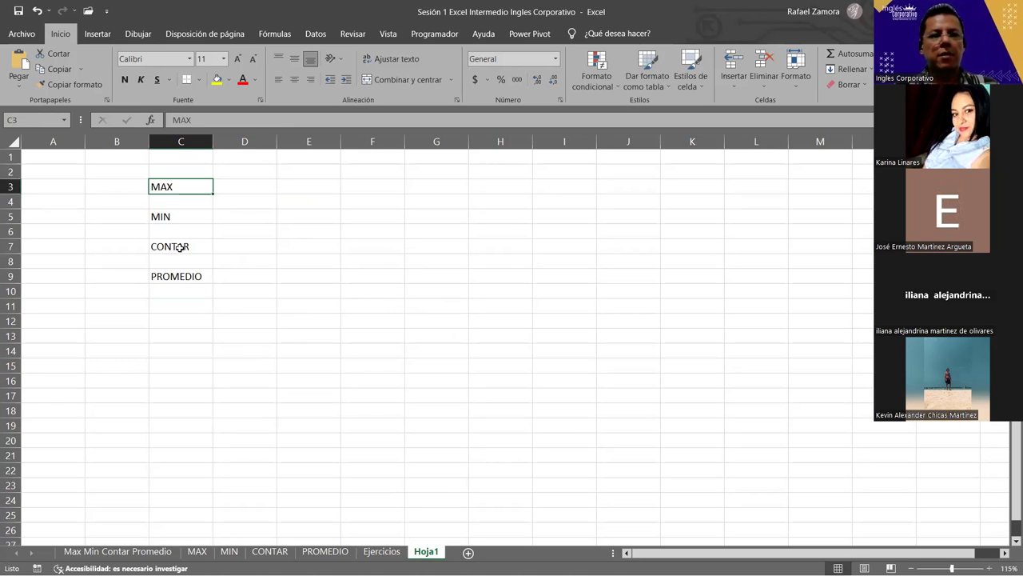
Make the MAX, MIN, CONTAR and PROMEDIO labels in C3, C5, C7, C9 bold and red.
left_click(181, 215, "ctrl")
left_click(181, 248, "ctrl")
left_click(180, 275, "ctrl")
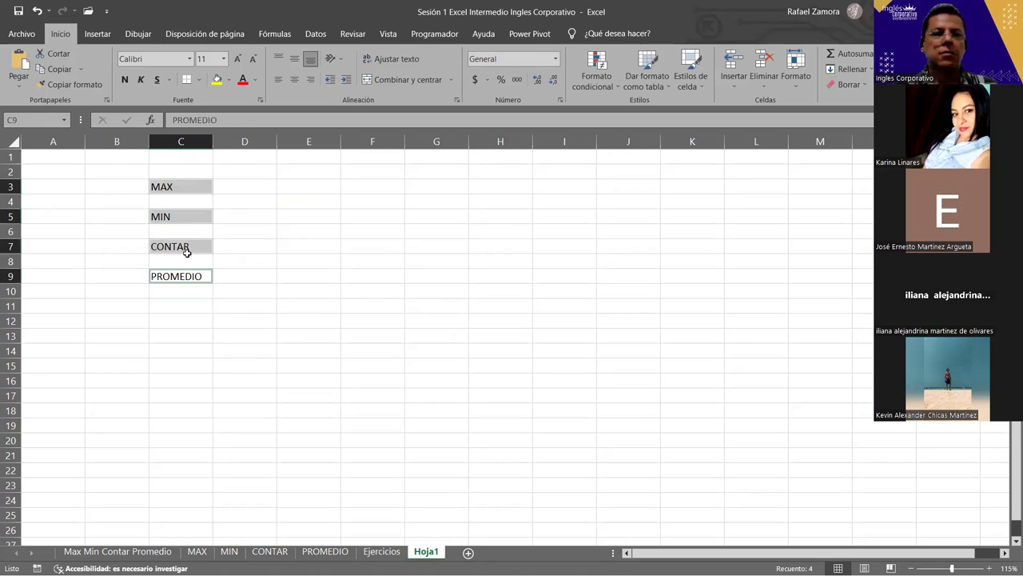
key("ctrl+n")
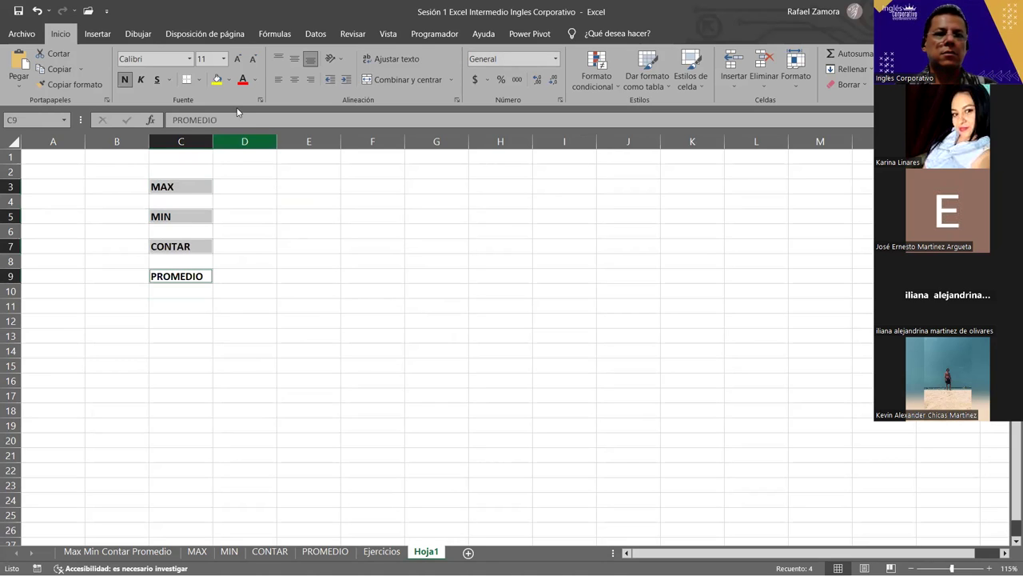
left_click(244, 80)
left_click(263, 329)
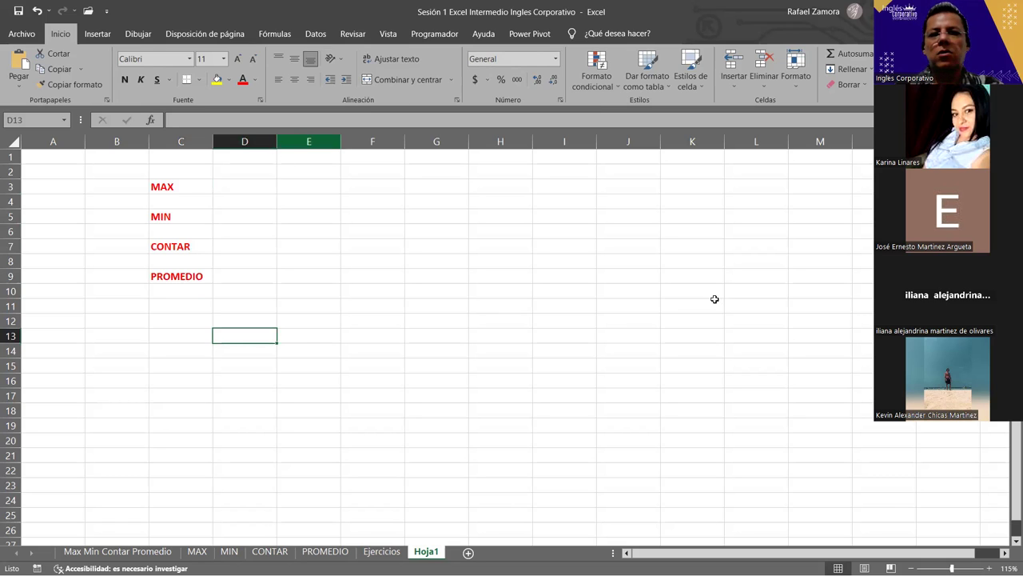
Set the width of columns E through I to 6.
left_click_drag(308, 142, 565, 141)
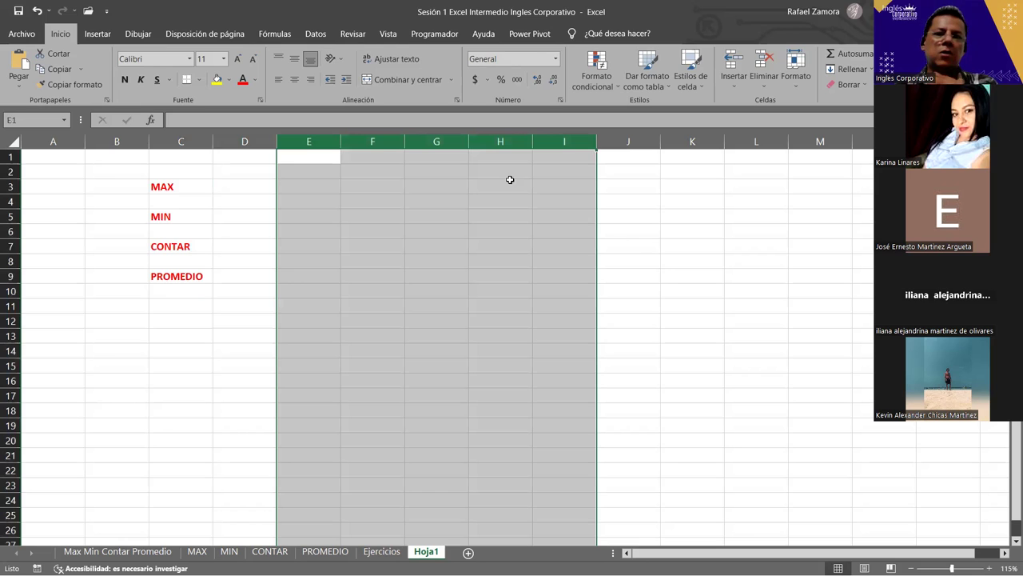
right_click(598, 326)
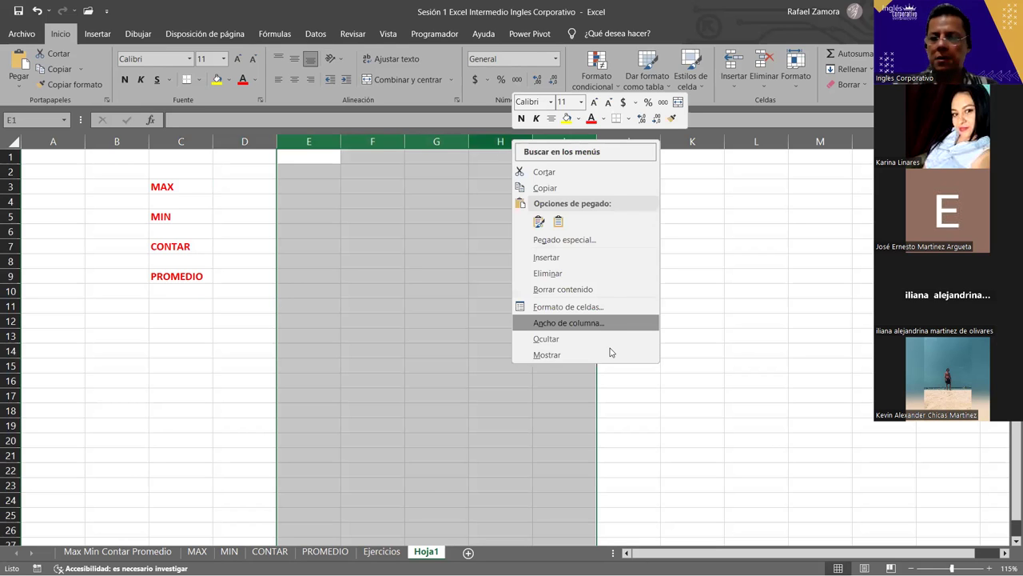
left_click(599, 325)
type("6")
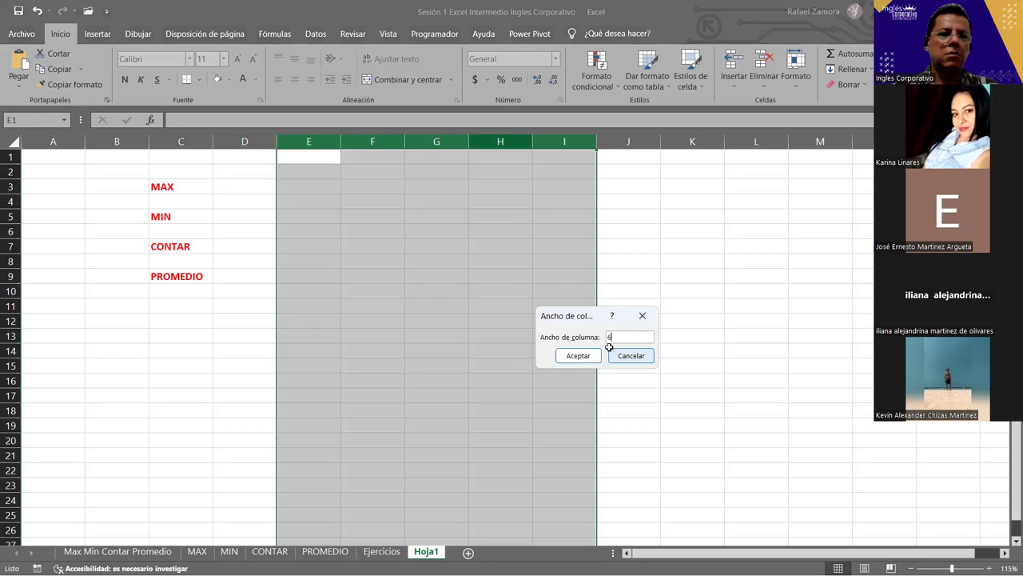
key("Return")
Apply Todos los bordes to every cell of the E3:I13 grid.
mouse_move(295, 187)
left_mouse_down()
mouse_move(410, 287)
mouse_move(427, 335)
left_mouse_up()
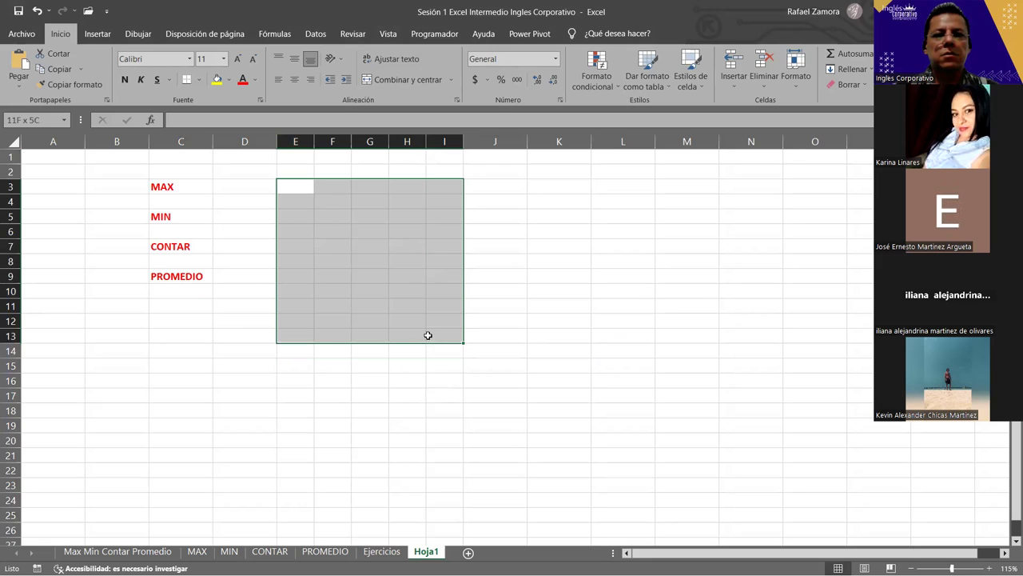
left_click(199, 80)
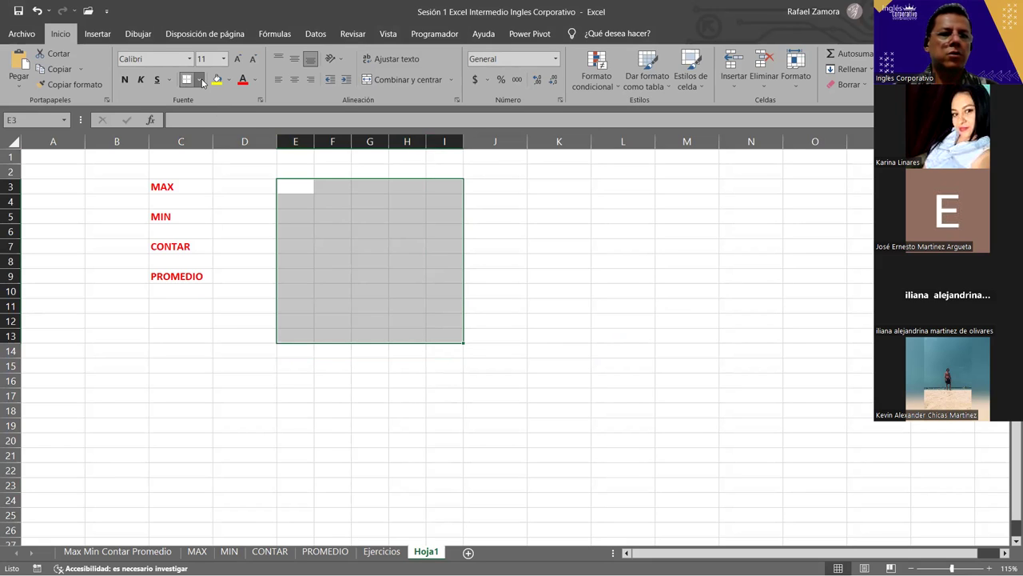
left_click(231, 196)
left_click(559, 336)
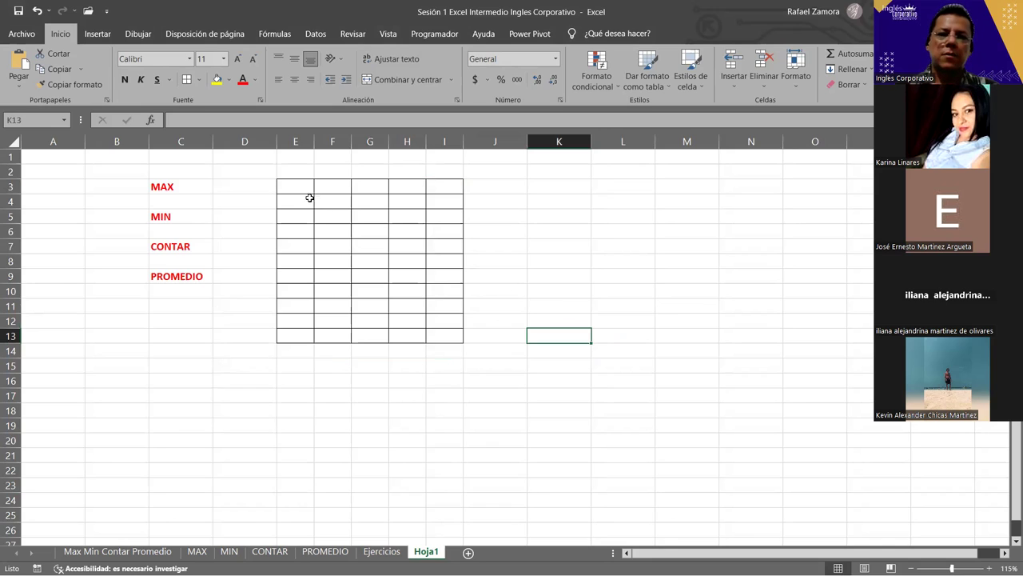
mouse_move(301, 183)
left_mouse_down()
mouse_move(415, 195)
mouse_move(438, 344)
mouse_move(437, 334)
left_mouse_up()
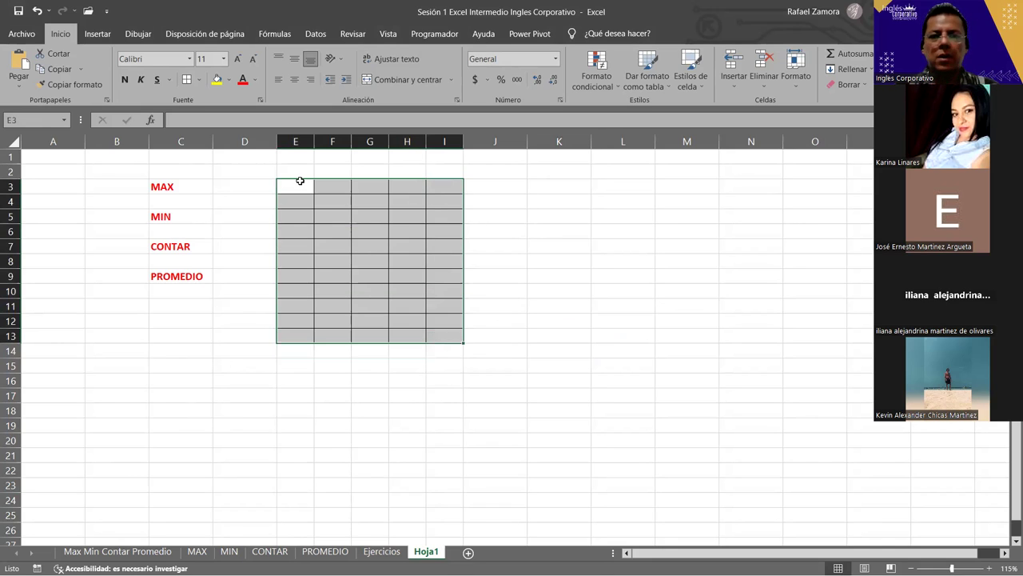
left_click_drag(300, 180, 295, 260)
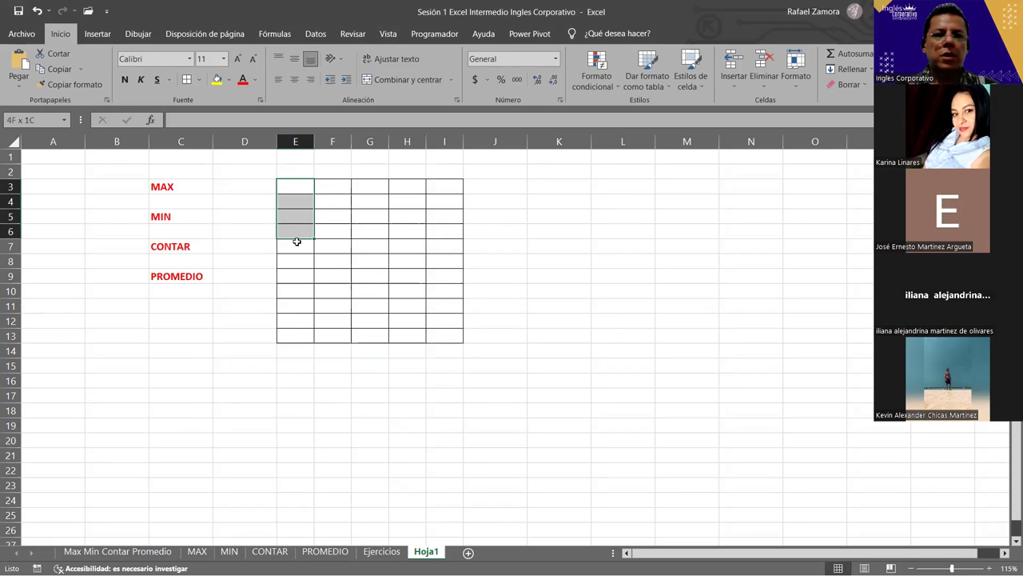
left_click_drag(295, 260, 288, 322)
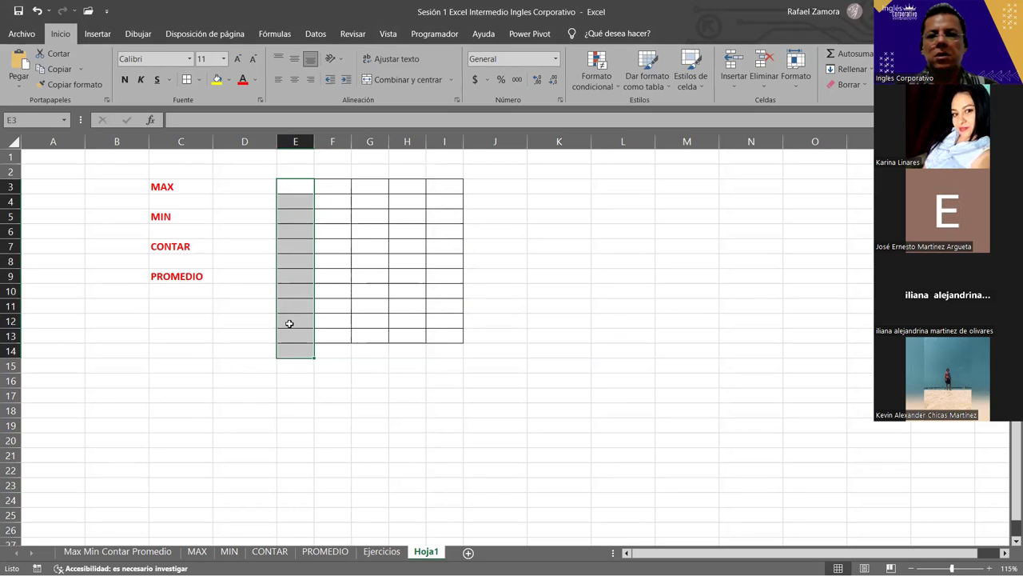
left_click(333, 350)
left_click(512, 364)
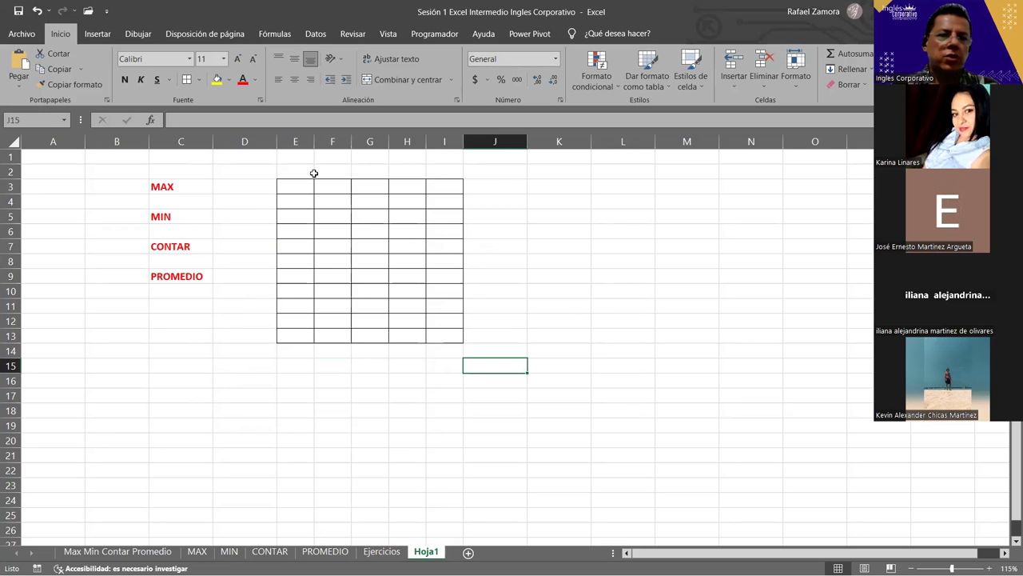
Enter =ALEATORIO.ENTRE(100,600) in E3 and centre it.
scroll(375, 344, "up", 2, "ctrl")
scroll(400, 184, "up", 1)
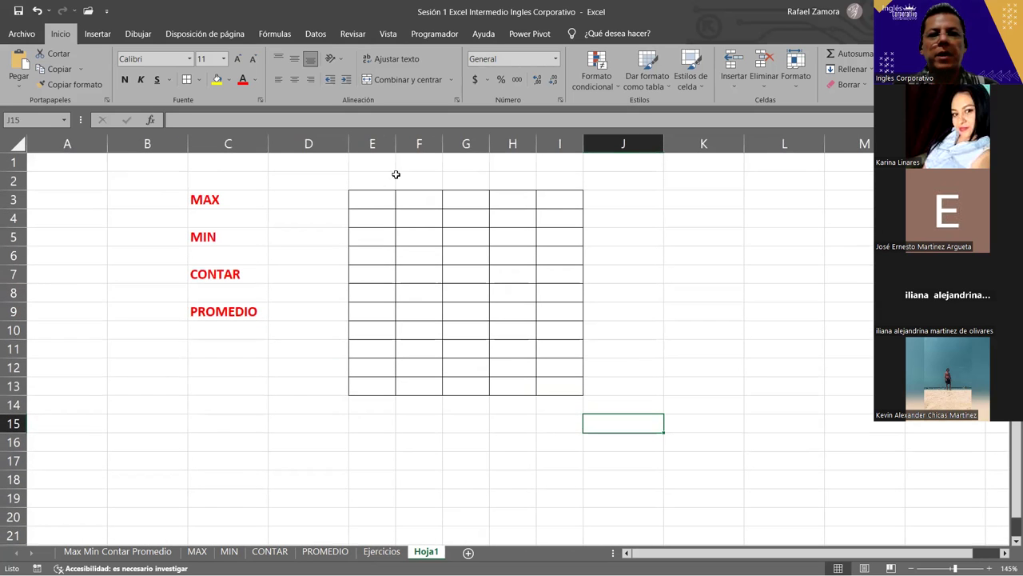
left_click(374, 196)
type("=")
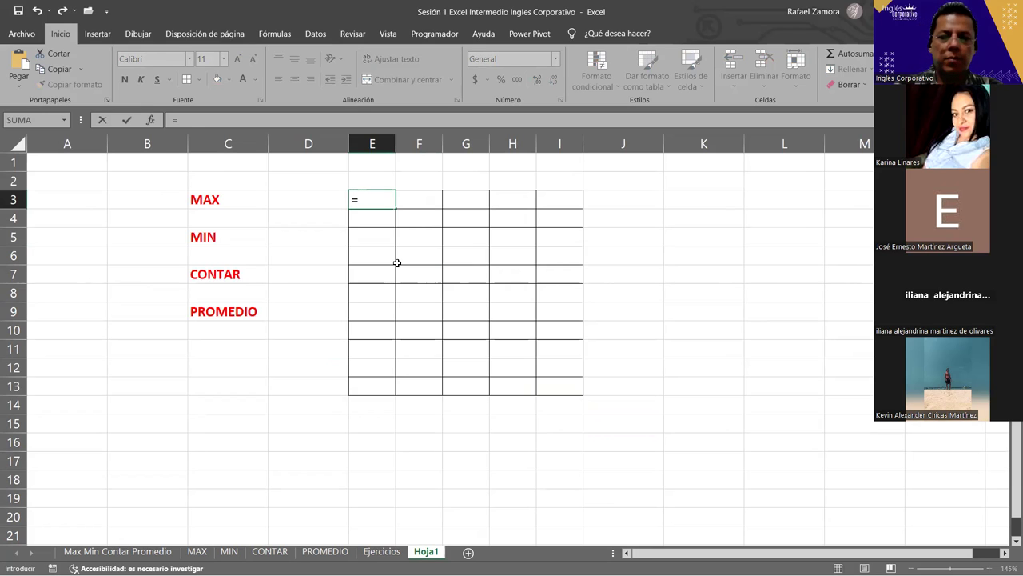
type("alea")
key("Down")
key("Tab")
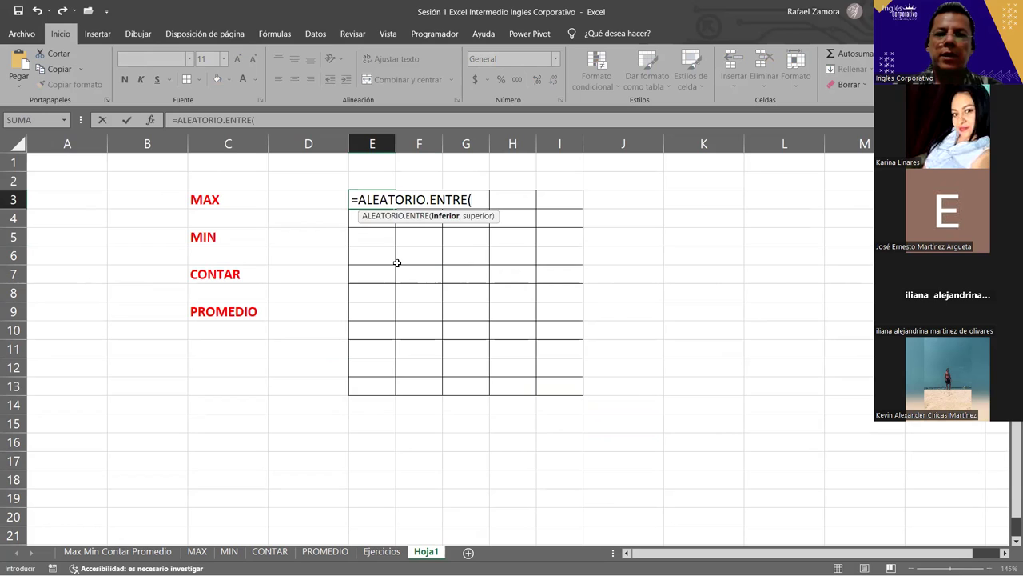
type("100")
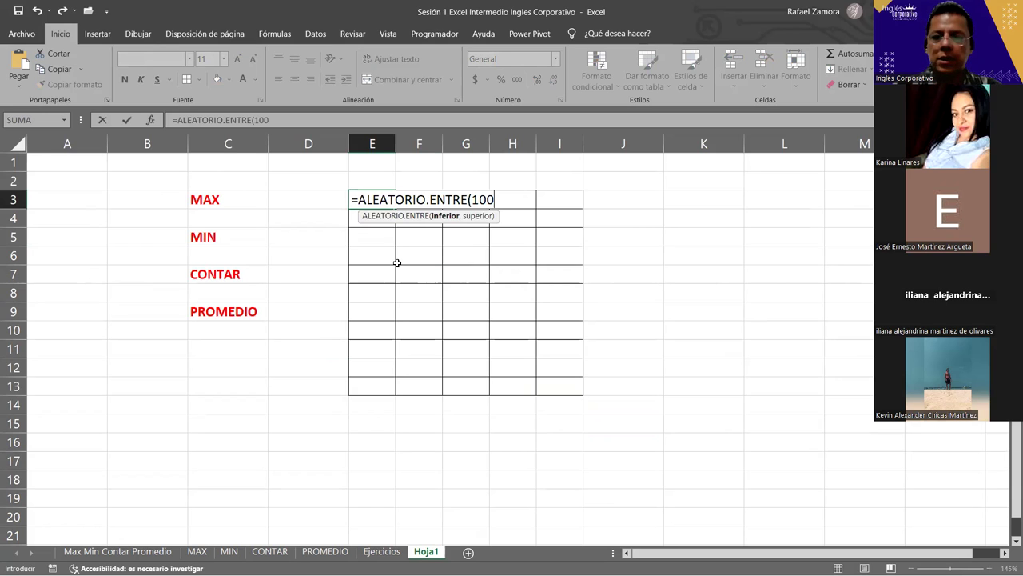
type(",")
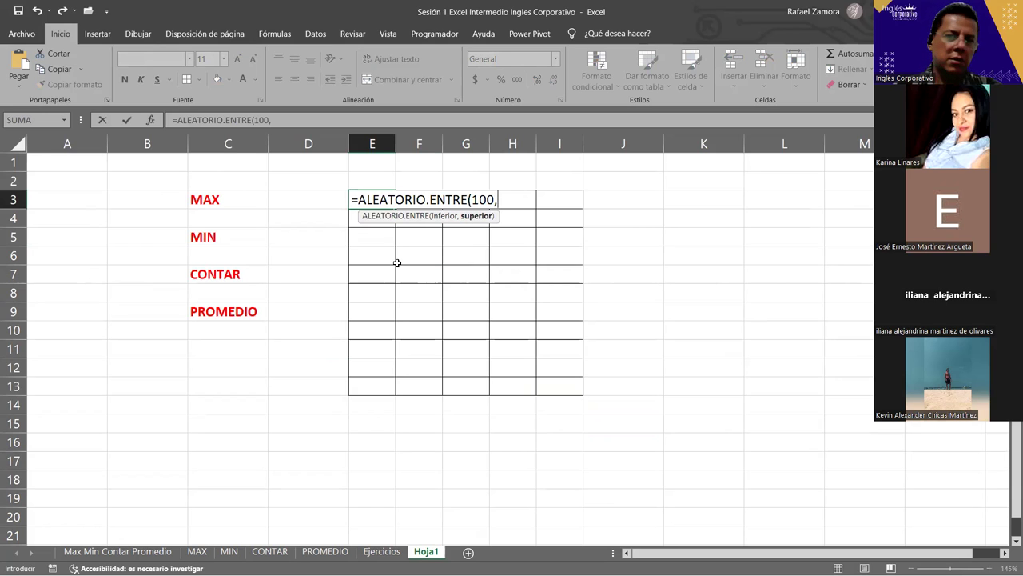
type("600")
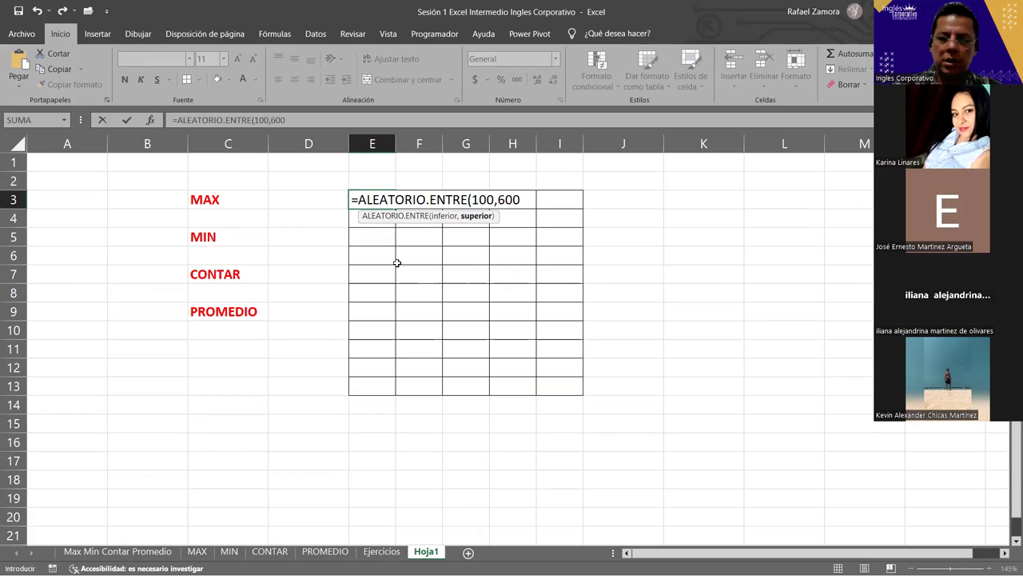
type(")")
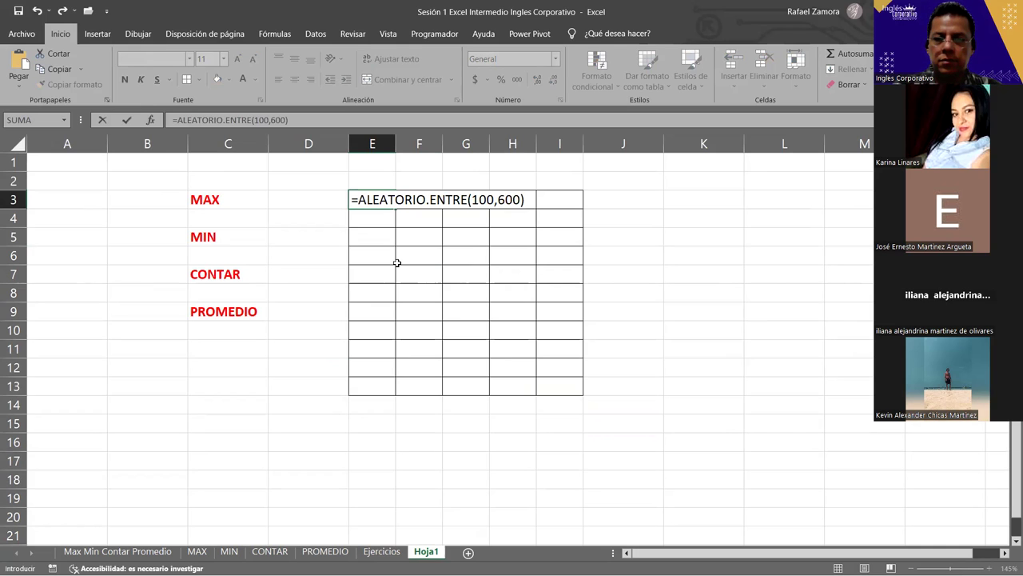
key("Return")
left_click(382, 196)
left_click(278, 80)
left_click(294, 80)
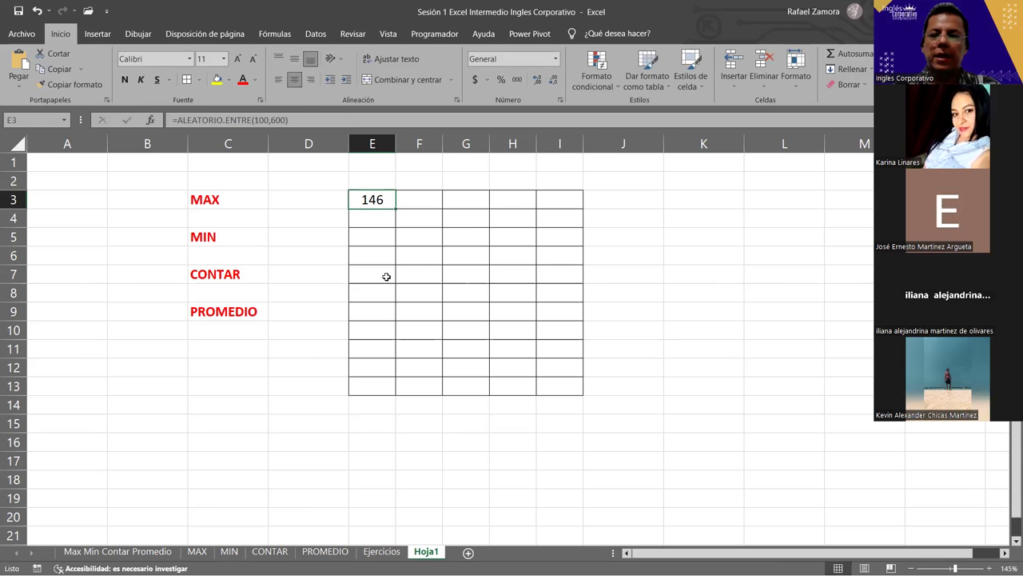
Fill the E3 formula across to I3 and down to row 13.
mouse_move(394, 208)
left_mouse_down()
mouse_move(395, 395)
mouse_move(585, 369)
left_mouse_up()
key("ctrl+z")
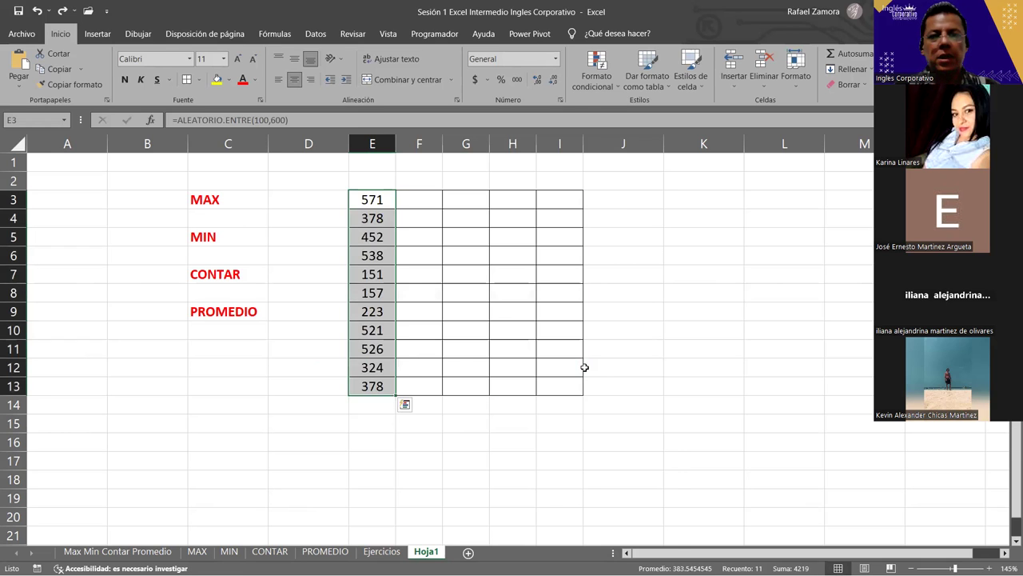
key("ctrl+z")
mouse_move(395, 210)
left_mouse_down()
mouse_move(581, 206)
mouse_move(570, 397)
left_mouse_up()
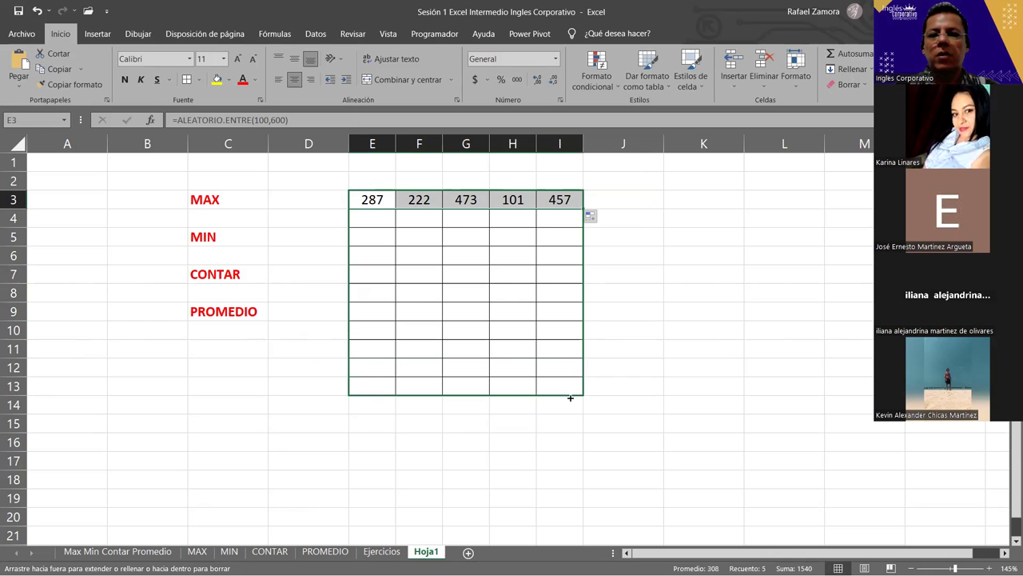
left_click(659, 328)
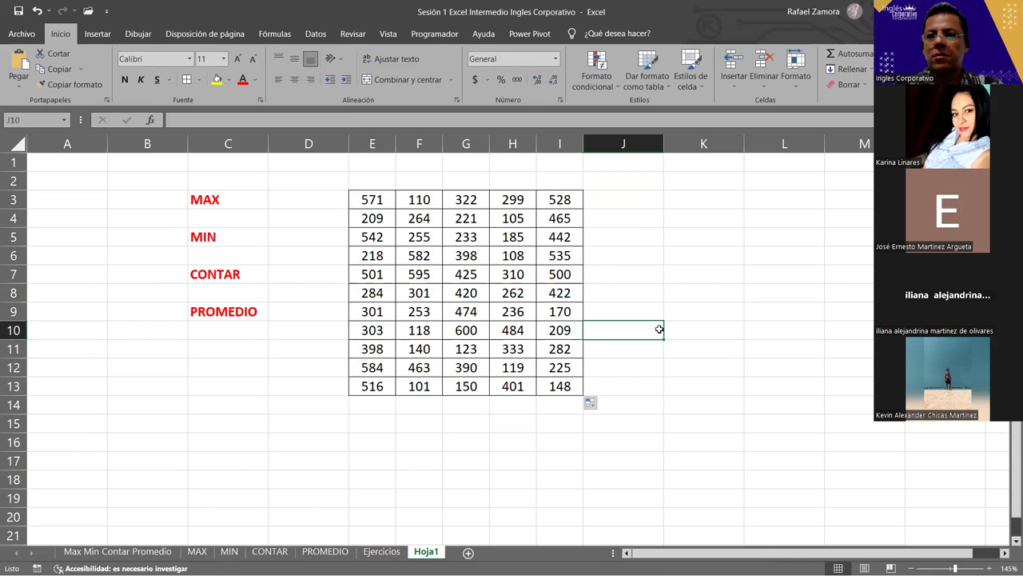
left_click(694, 314)
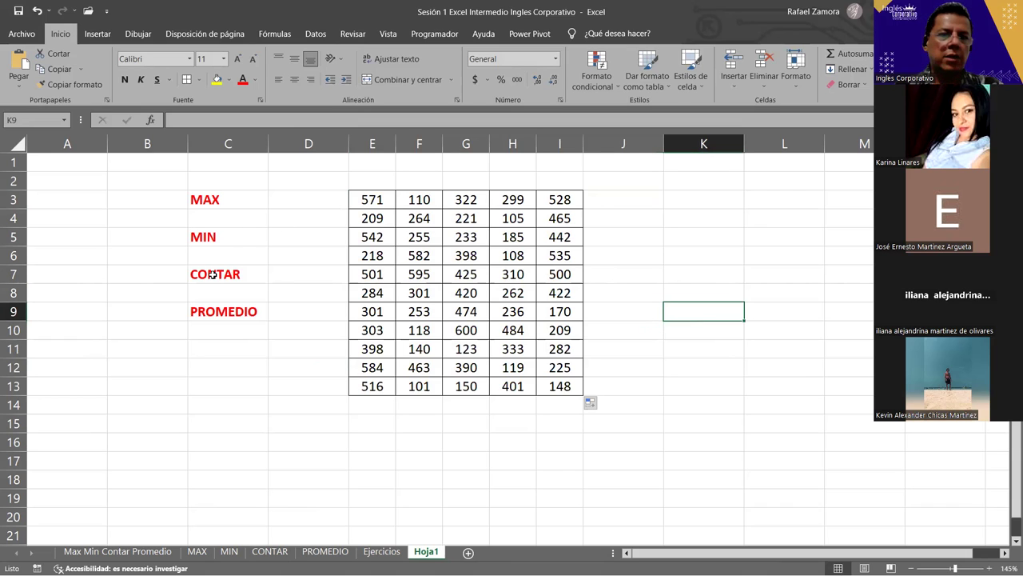
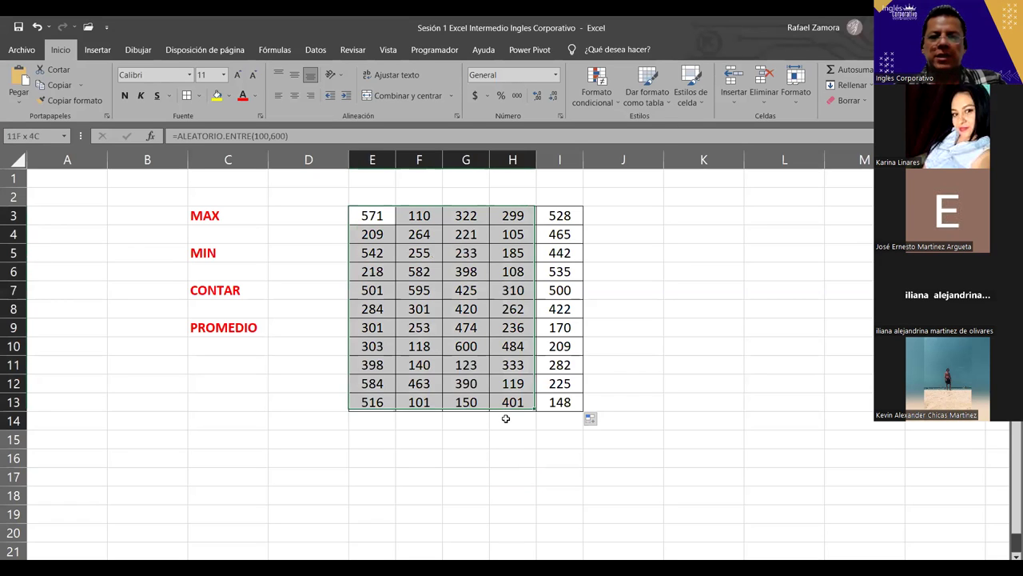
Delete all values from the E3:I13 number grid, then select E3.
left_click_drag(506, 418, 574, 393)
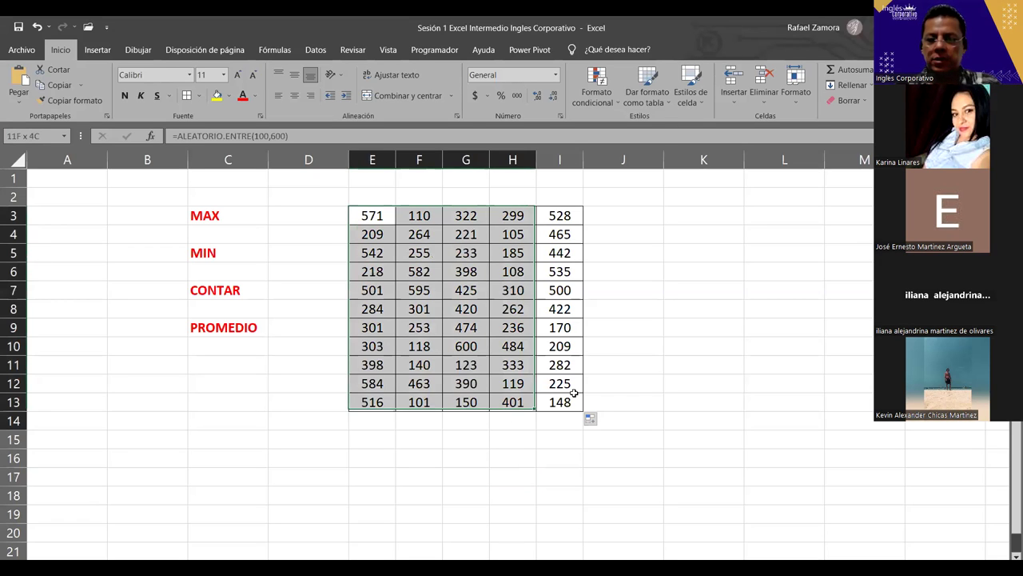
key("Delete")
left_click(595, 474)
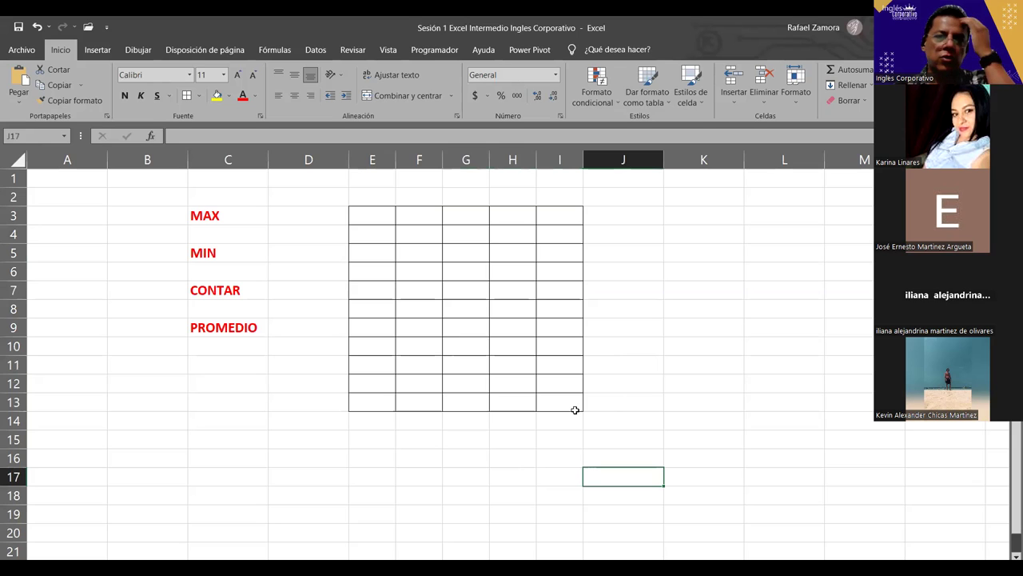
left_click(374, 212)
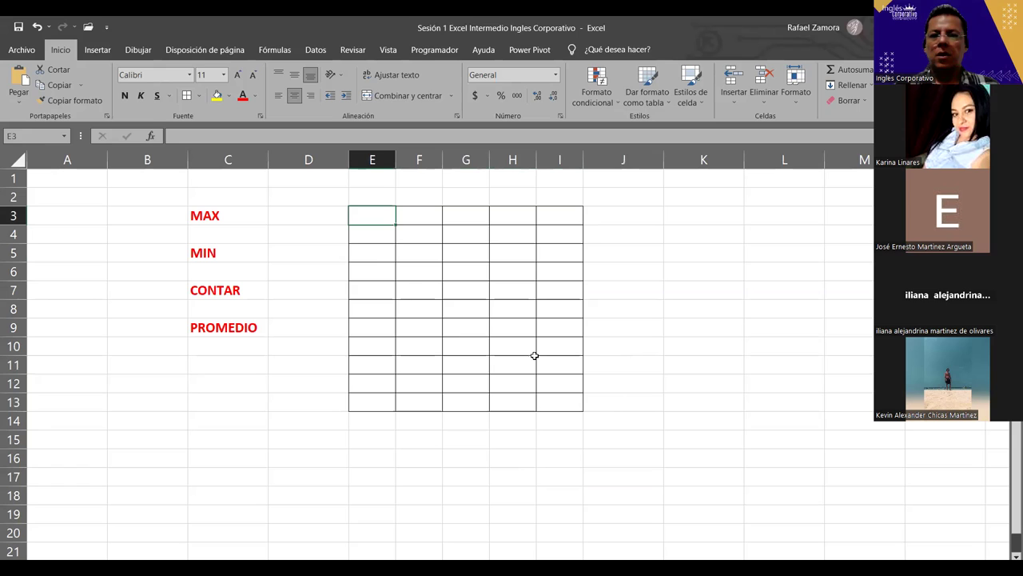
Enter =ALEATORIO.ENTRE(100,600) in E3.
type("=")
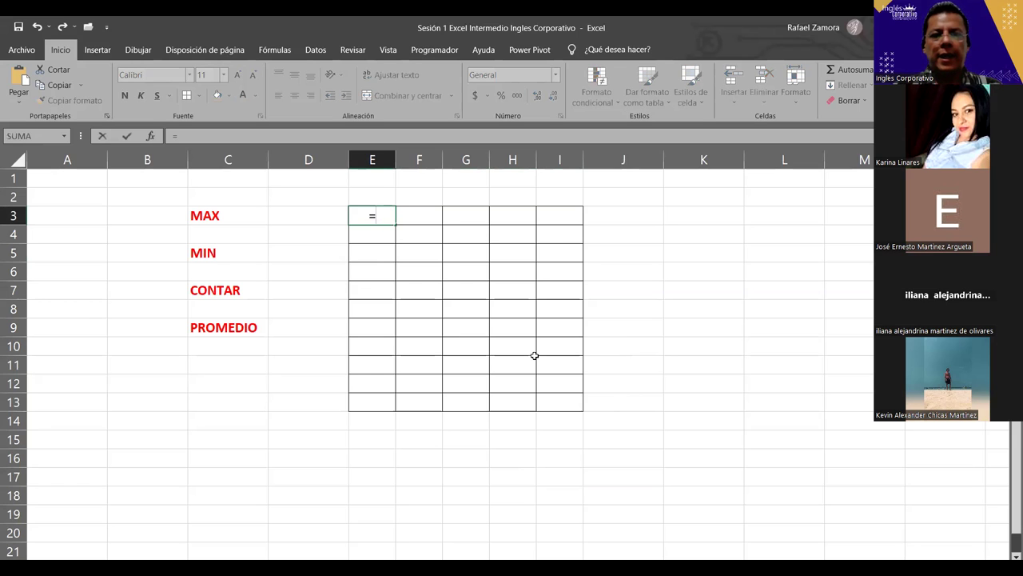
type("ale")
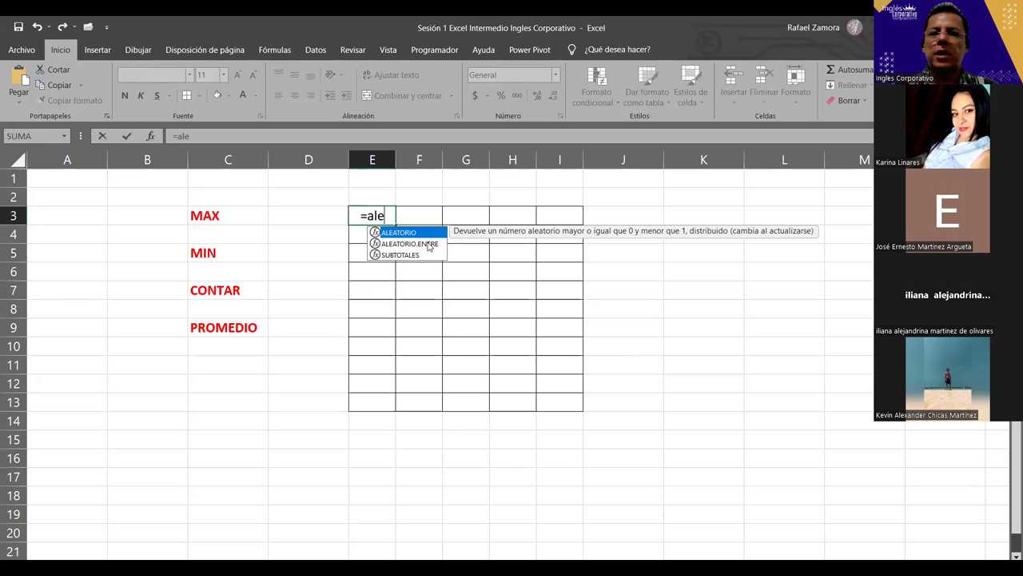
double_click(410, 243)
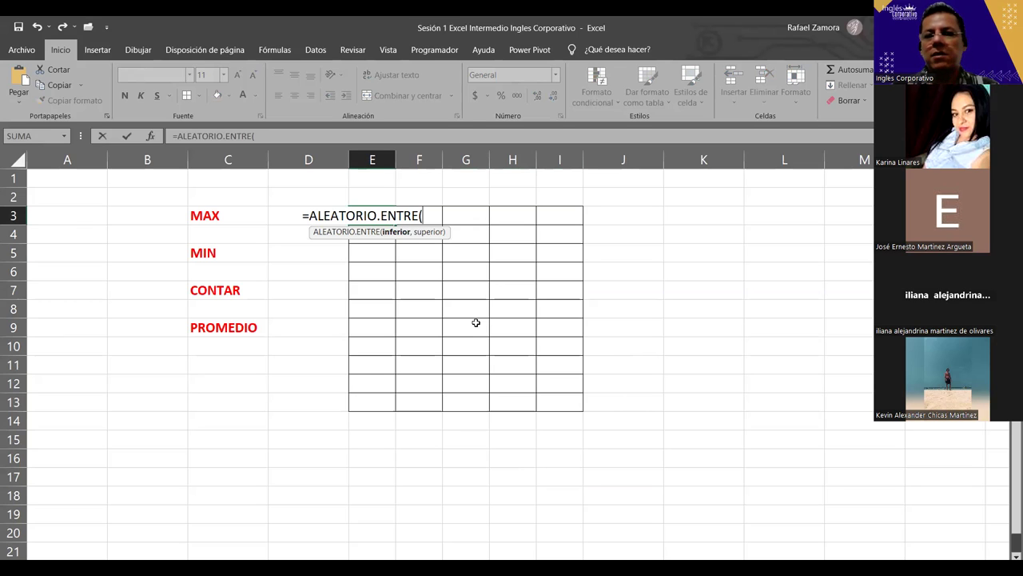
type("10")
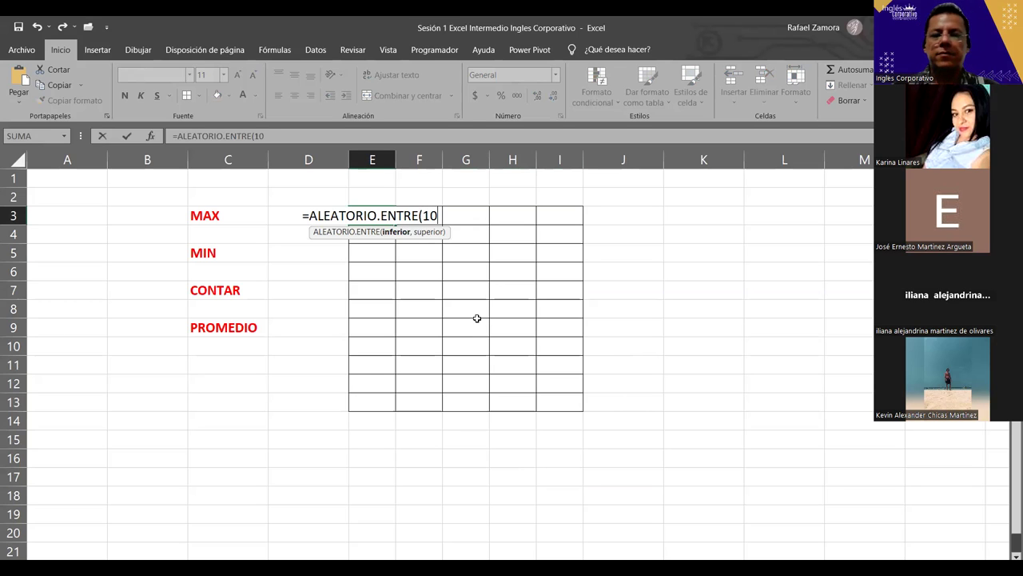
type("0")
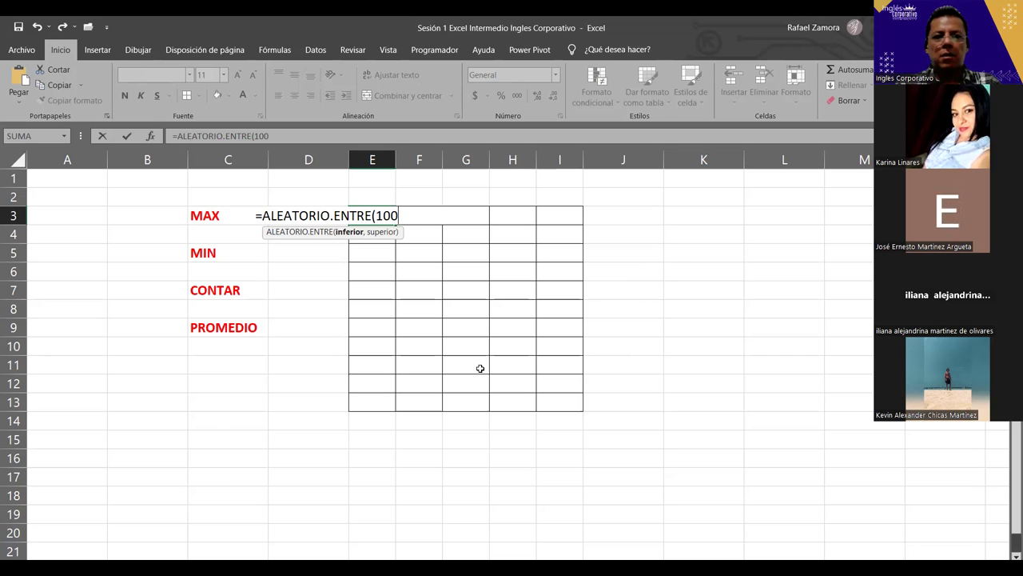
type(",600")
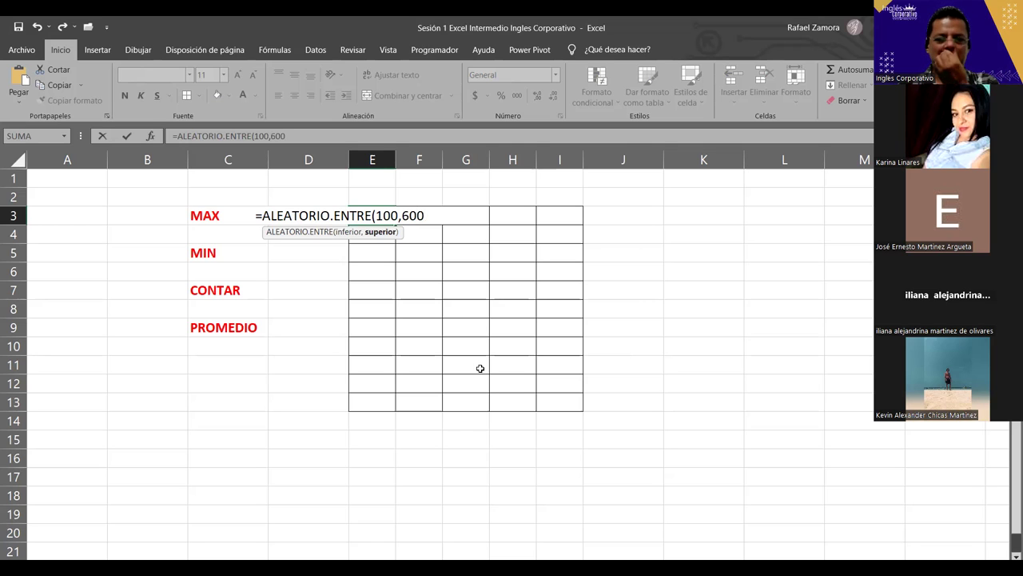
type(")")
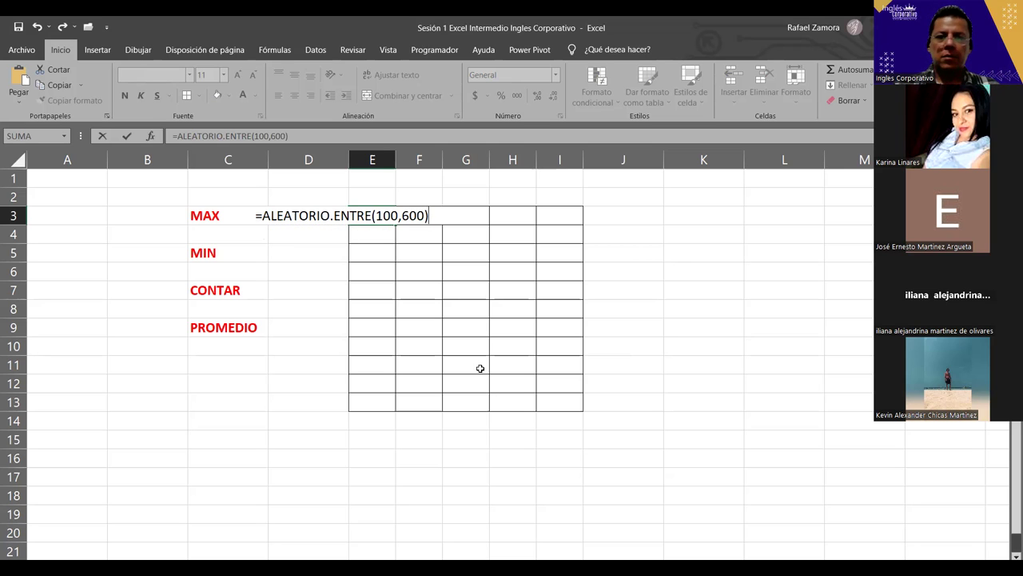
key("Return")
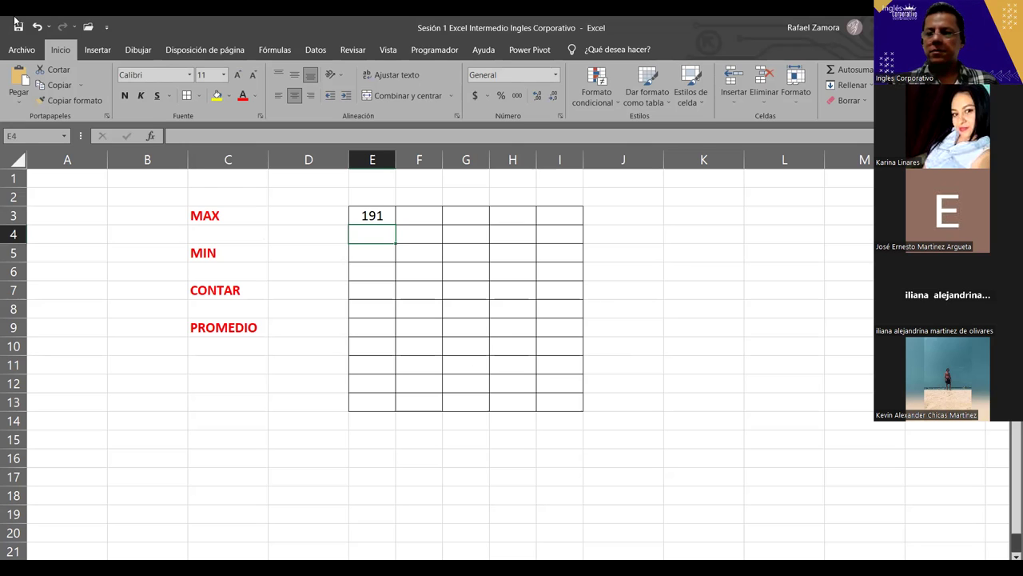
Copy E3's random formula down to E13 and across to column I.
left_click(381, 217)
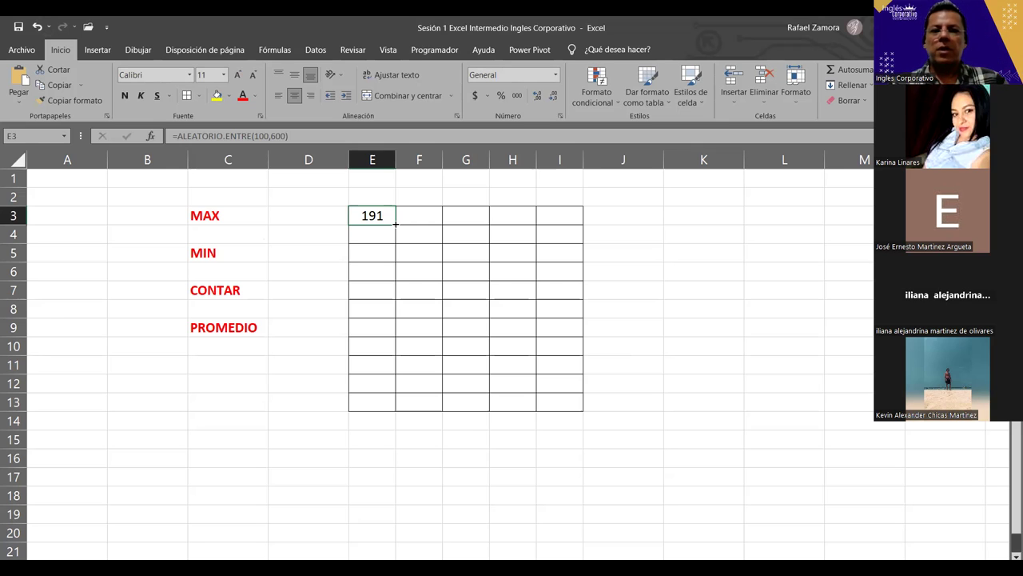
left_click_drag(395, 224, 386, 414)
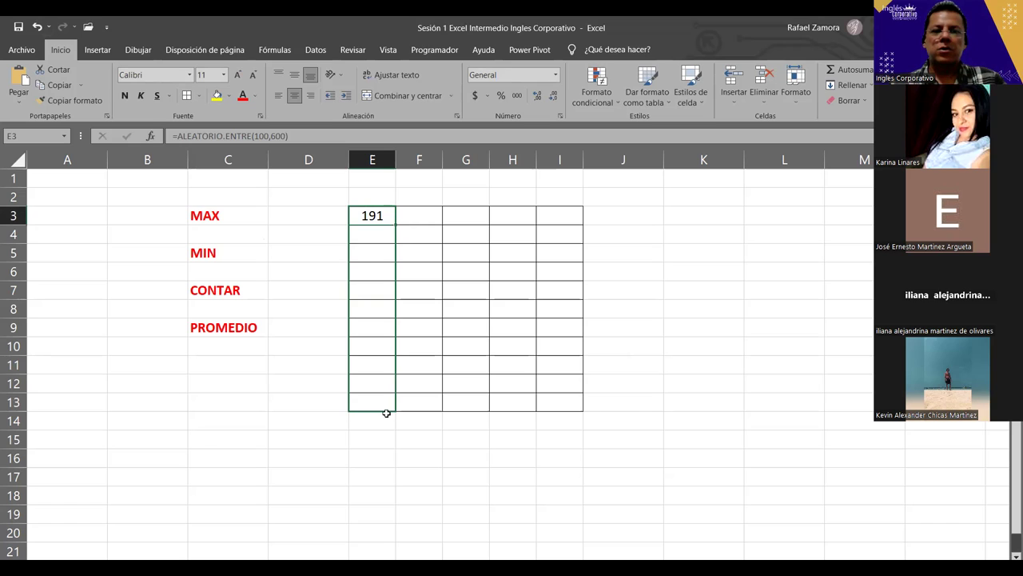
left_click_drag(387, 413, 386, 413)
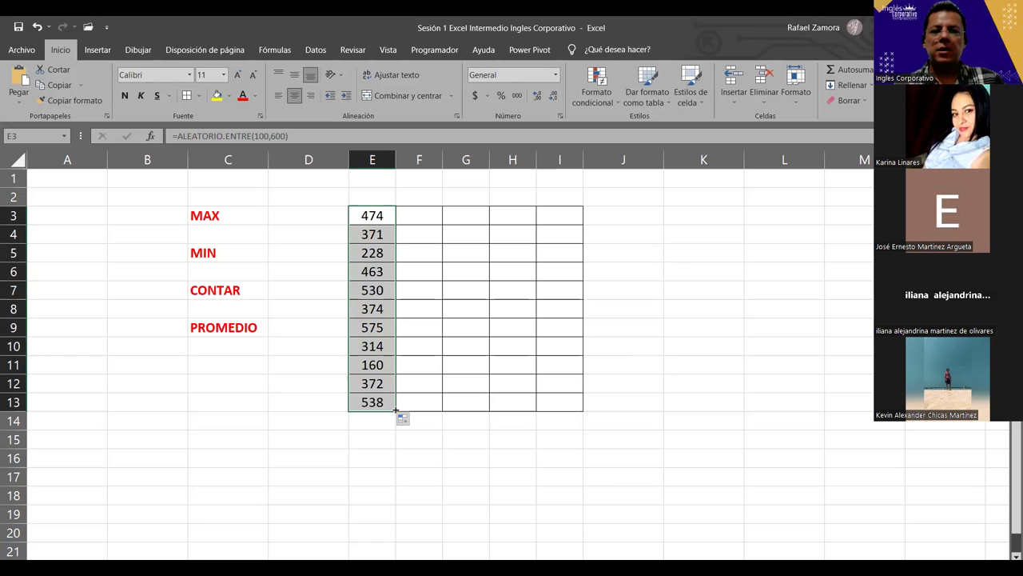
left_click_drag(395, 409, 586, 411)
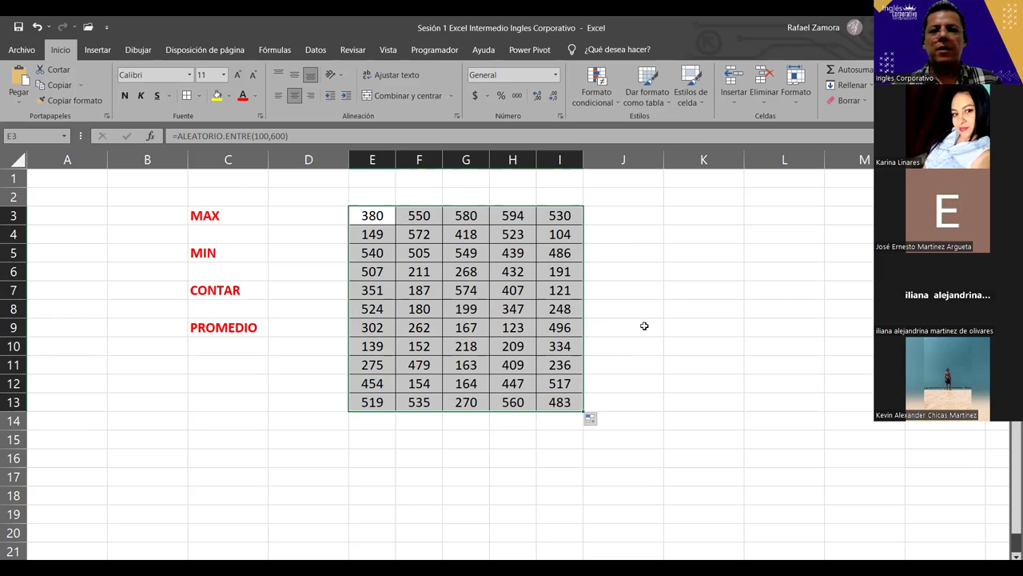
left_click(644, 325)
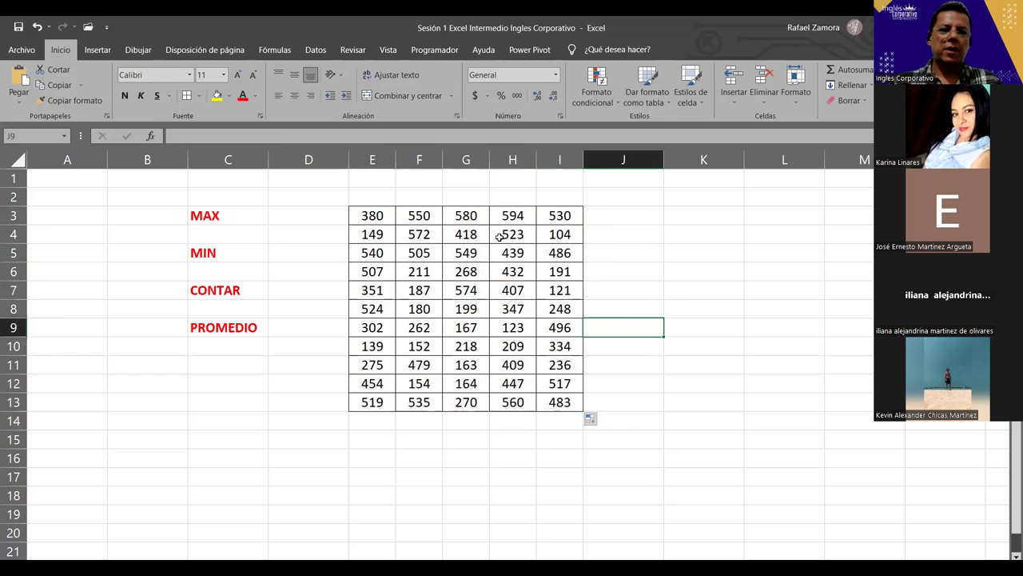
Insert an empty column at column E, before the number grid.
left_click(300, 221)
left_click(387, 156)
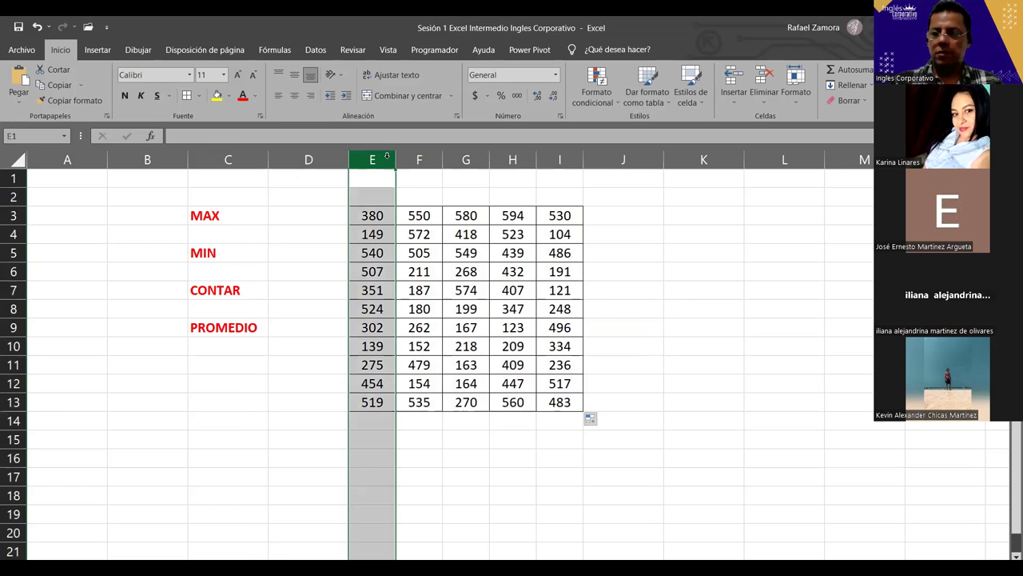
key("ctrl+plus")
Give cells D3, D5, D7 and D9 outside borders.
left_click(326, 216)
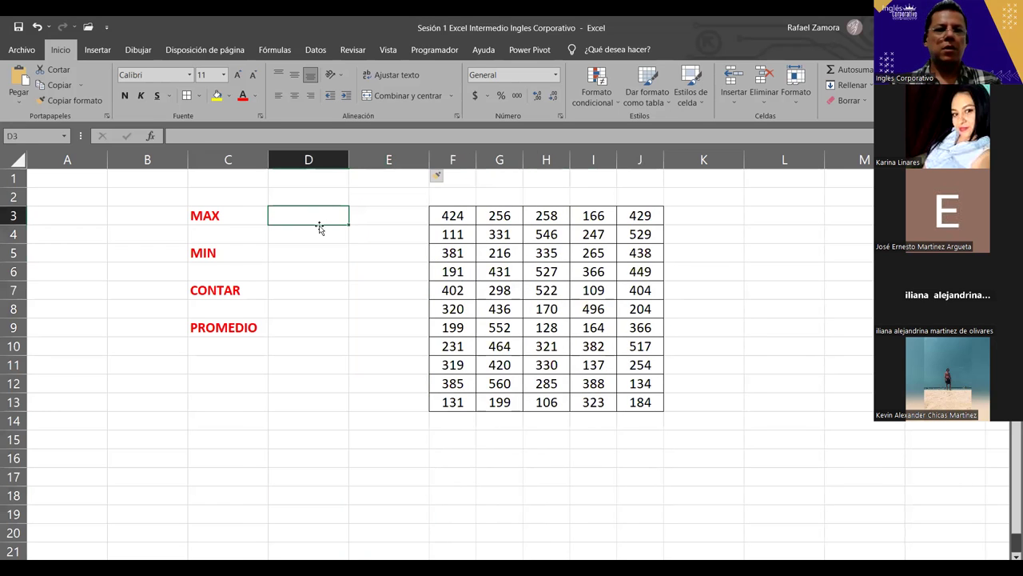
left_click(315, 251, "ctrl")
left_click(308, 289, "ctrl")
left_click(298, 325, "ctrl")
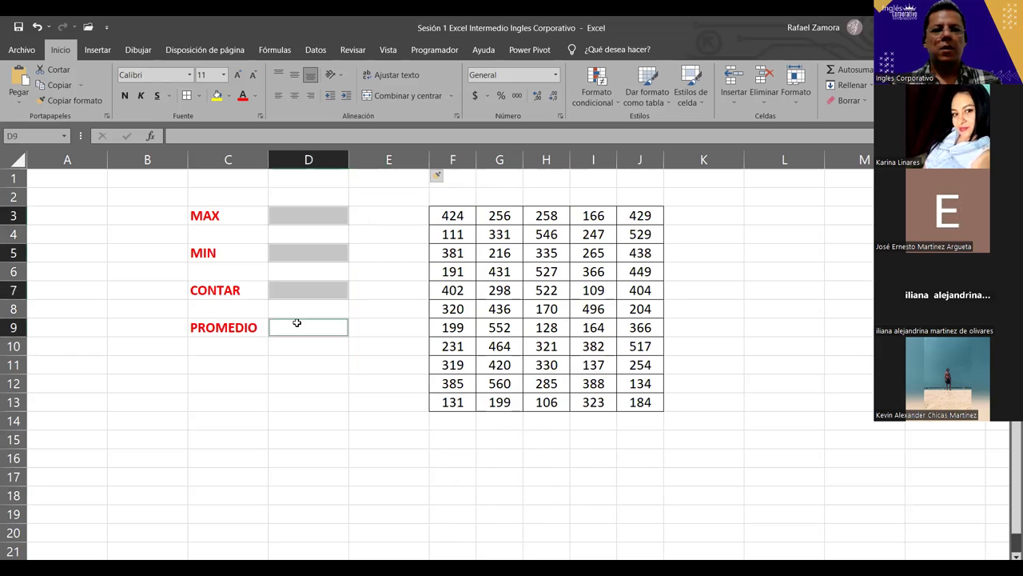
left_click(186, 95)
left_click(293, 211)
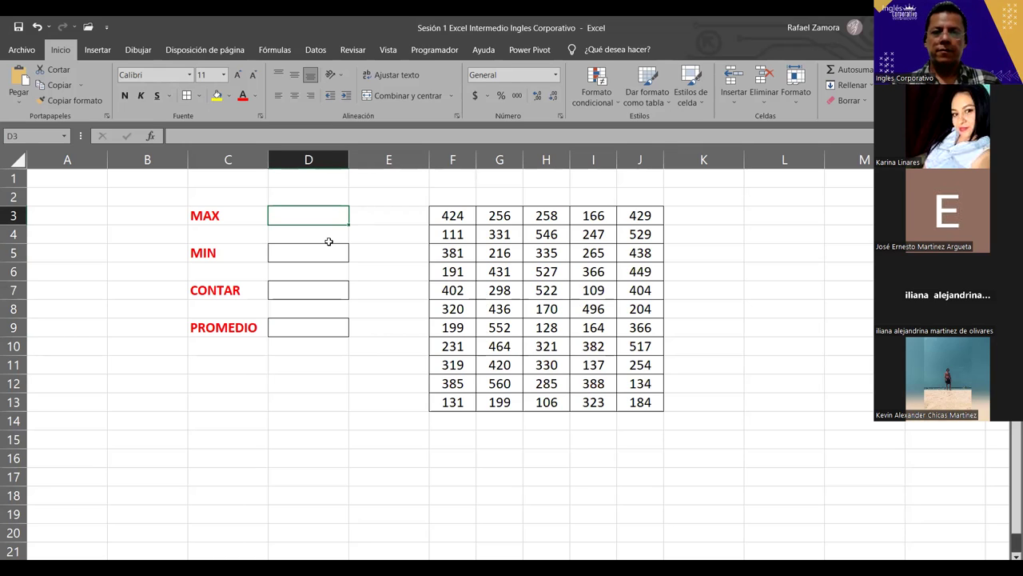
Enter =MAX(F3:J13) in D3, which returns 598.
type("=")
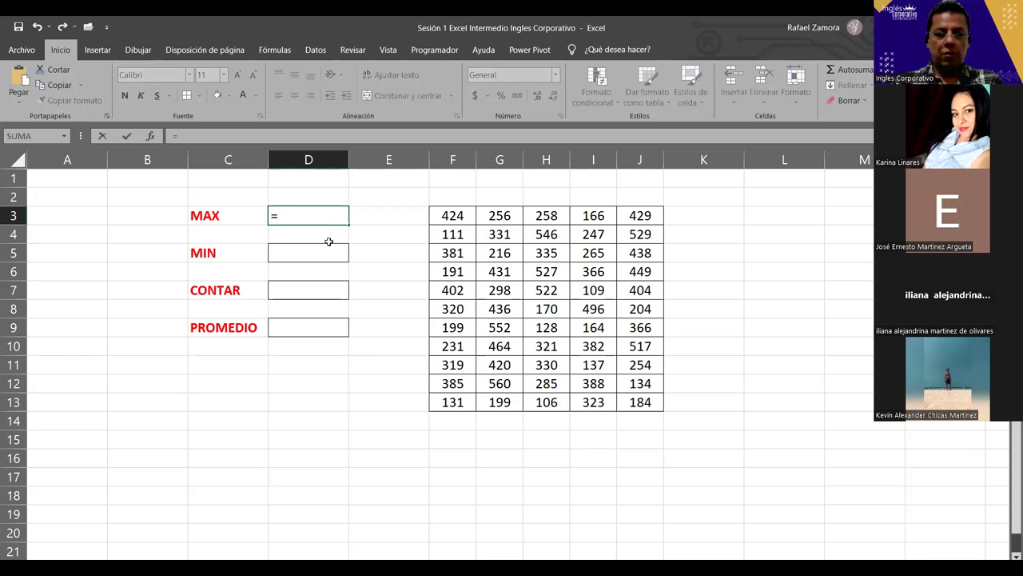
type("max")
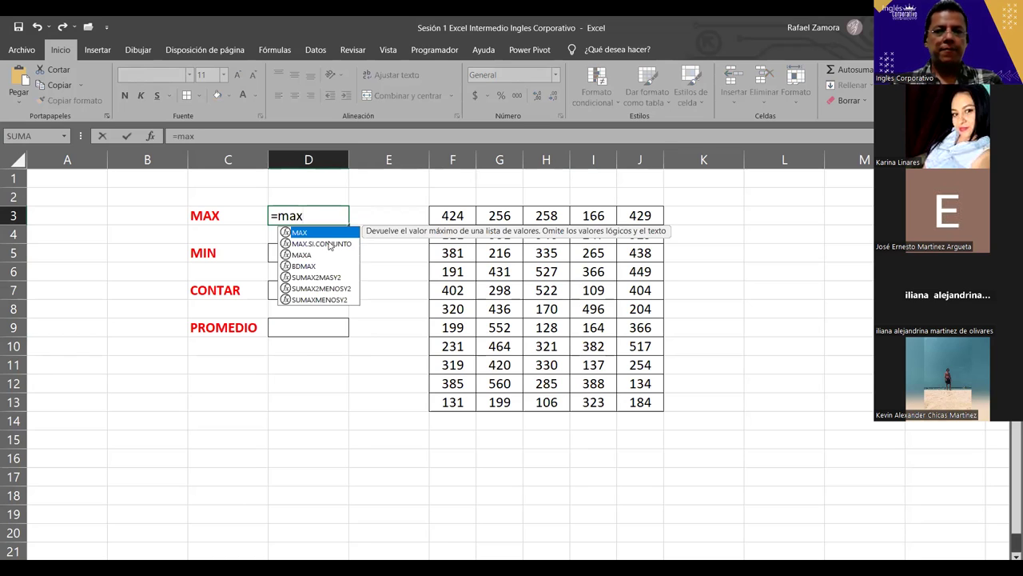
double_click(302, 233)
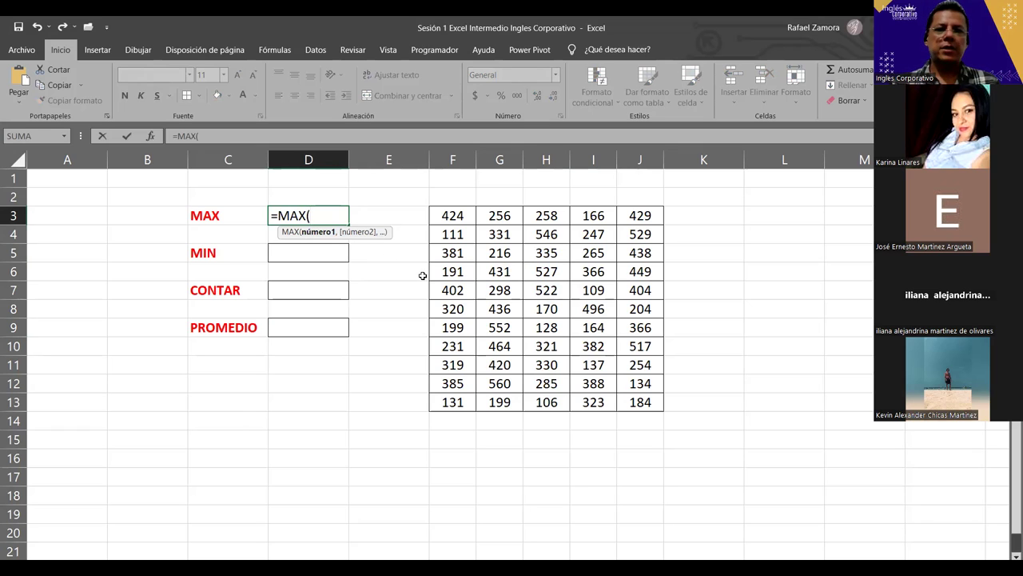
left_click(449, 215)
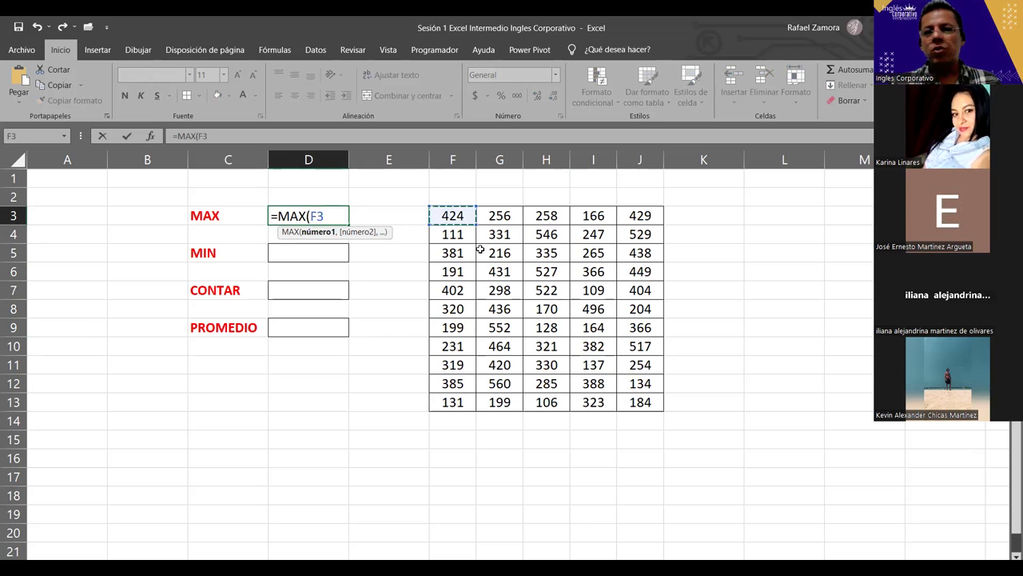
left_click(637, 395, "shift")
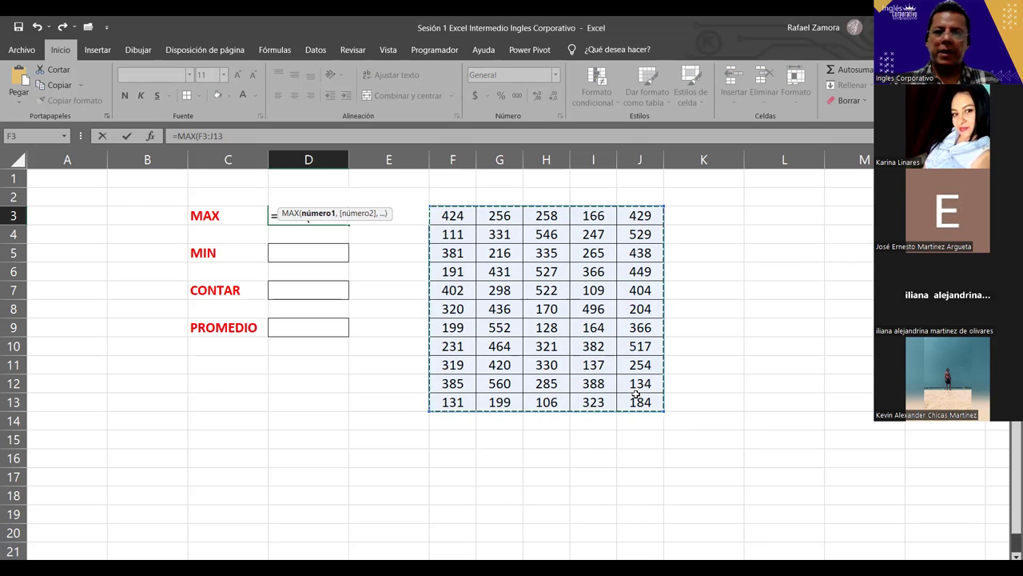
type(")")
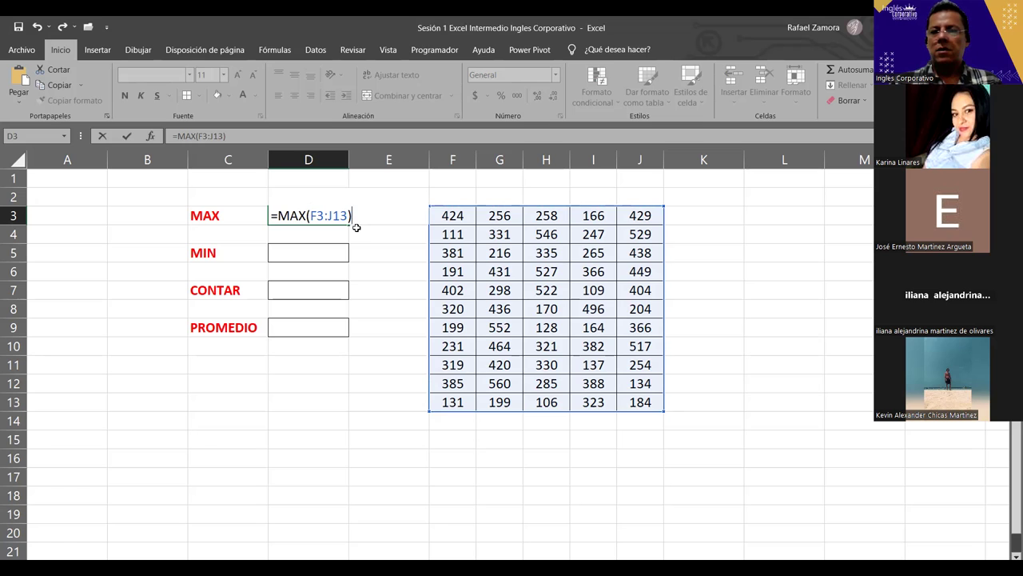
key("Return")
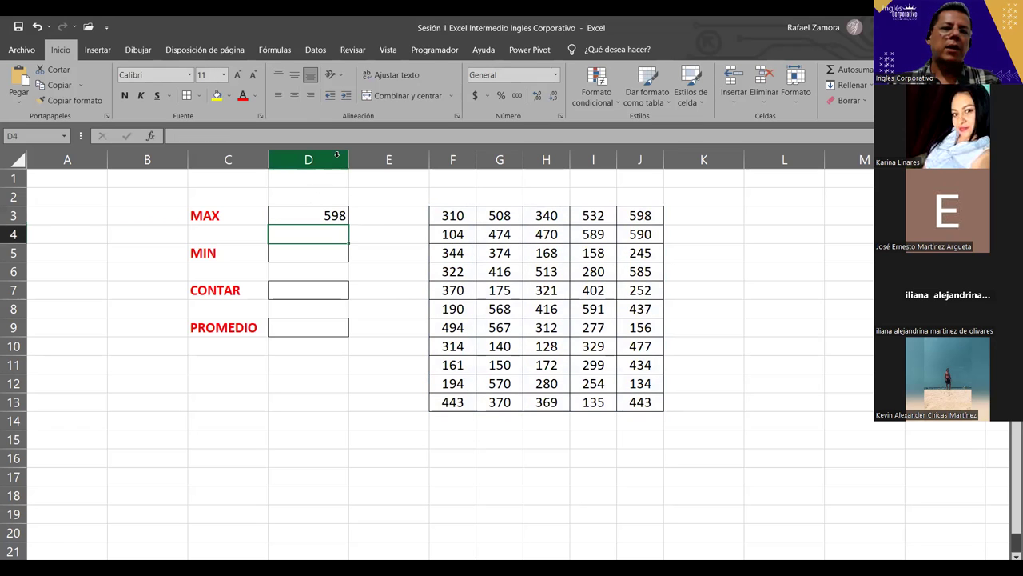
Center the values in column D.
left_click(336, 154)
left_click(294, 95)
left_click_drag(343, 228, 370, 259)
left_click(369, 259)
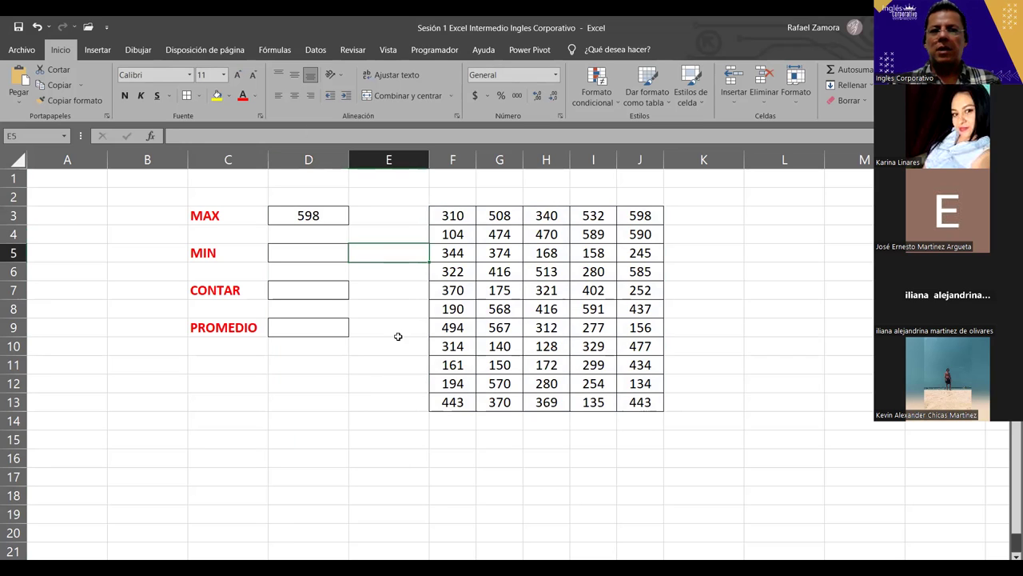
Inspect the MAX formula, the random-number cells, and the empty MIN and PROMEDIO cells.
left_click(329, 216)
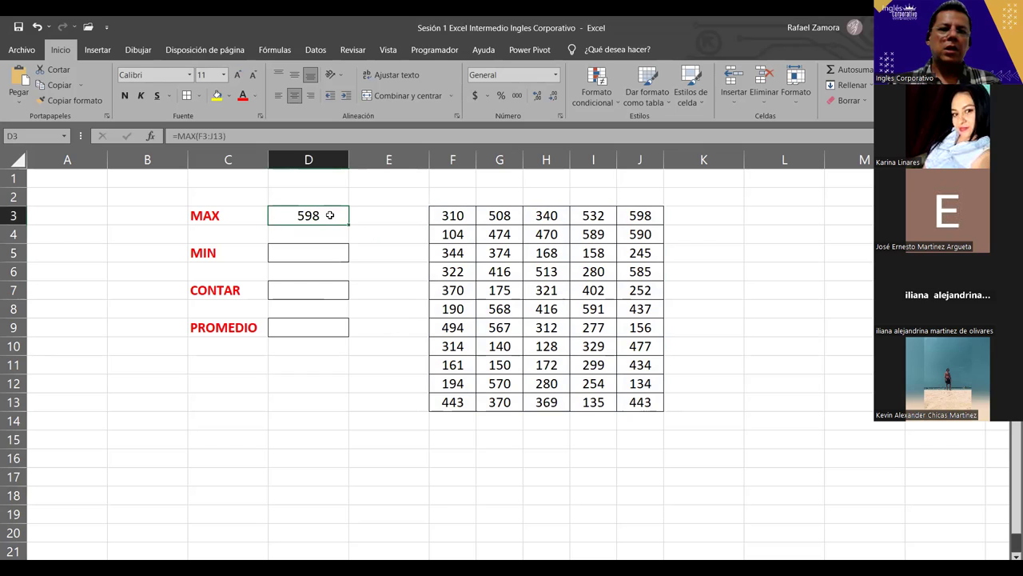
left_click(530, 218)
left_click(584, 289)
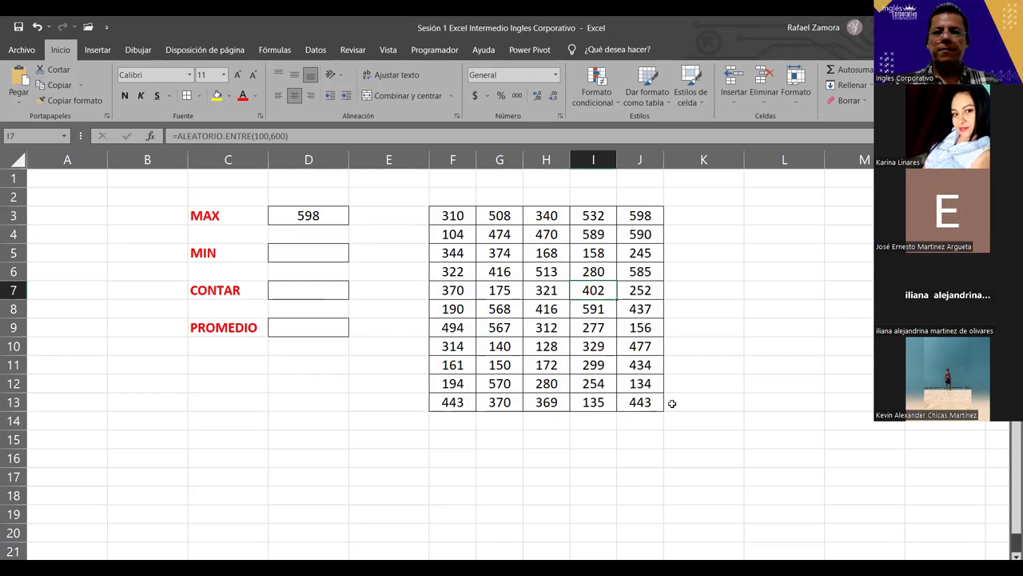
left_click(675, 450)
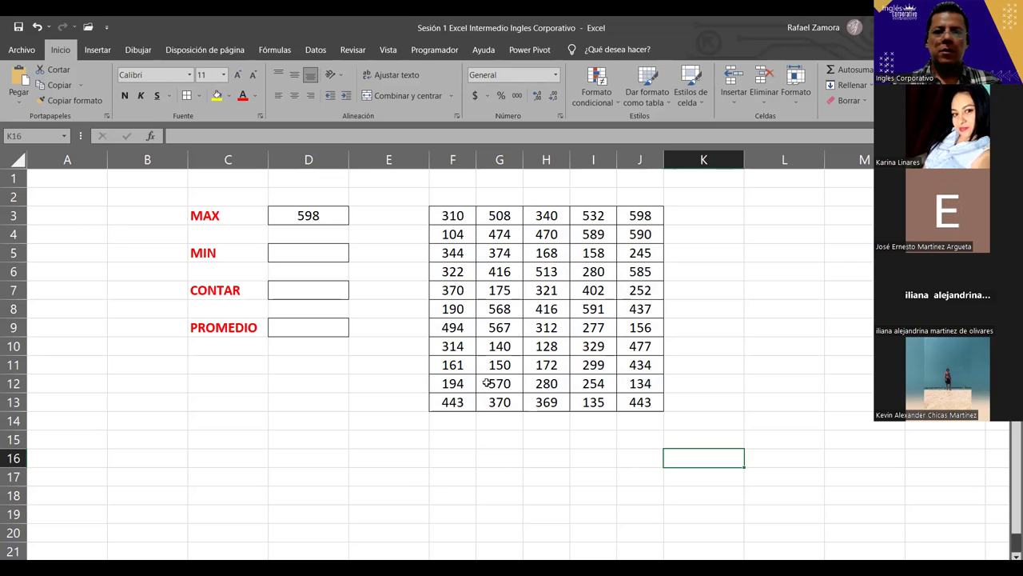
left_click(345, 329)
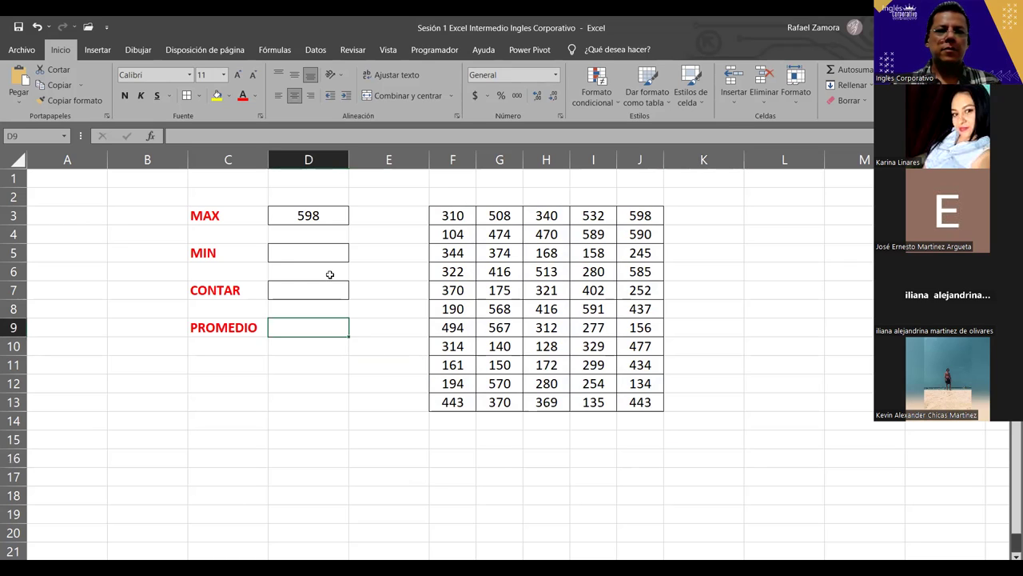
left_click(230, 212)
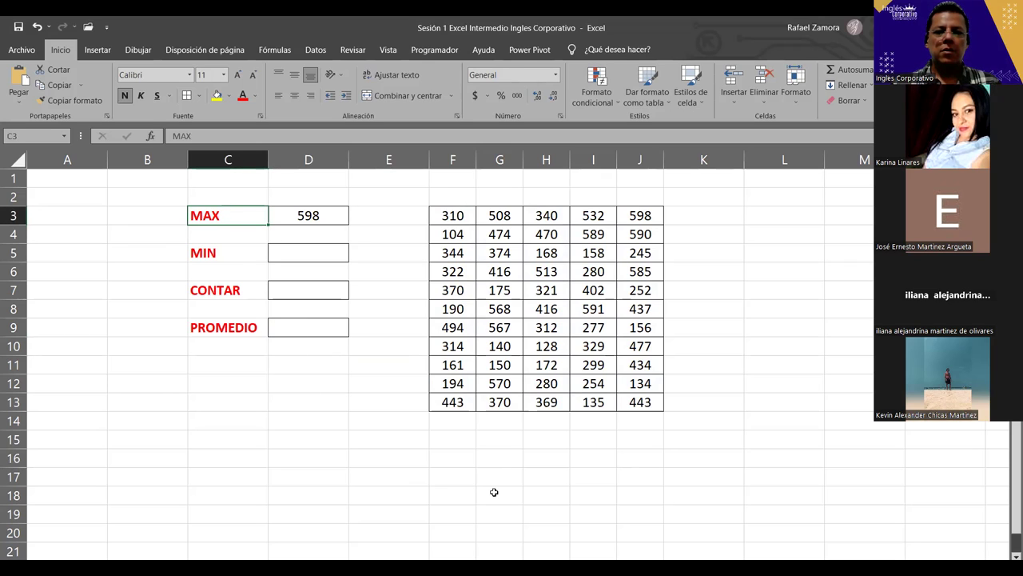
left_click(325, 251)
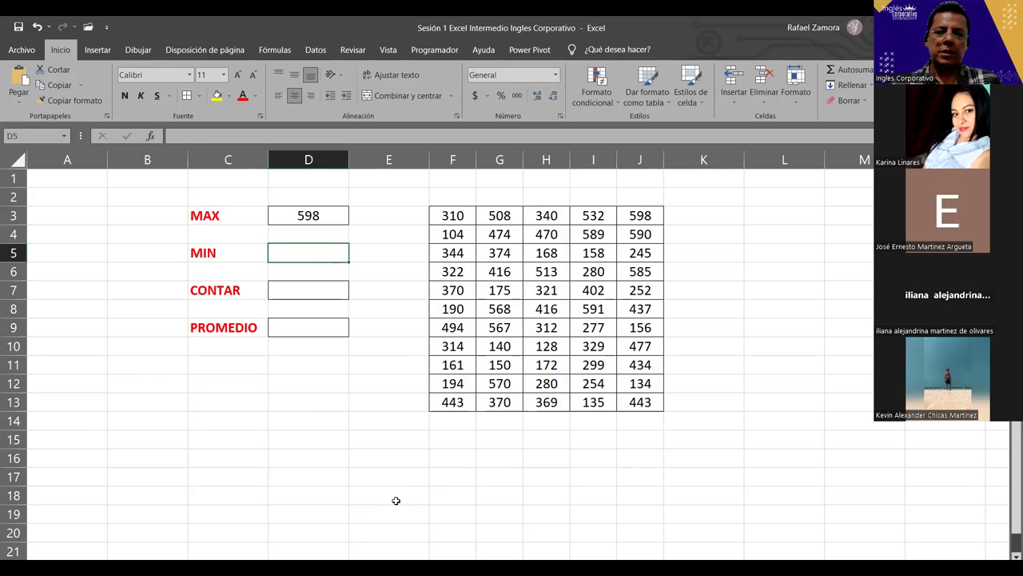
Recalculate the random table with F9 three times, updating MAX to 599.
left_click(535, 378)
left_click(377, 423)
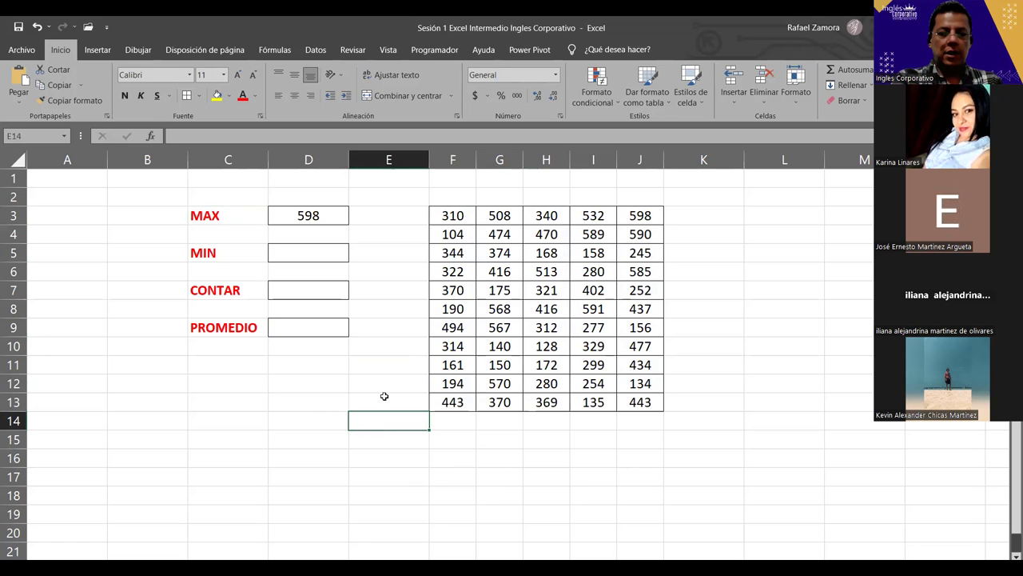
key("F9")
key("F9")
key("F9")
key("F9")
key("F9")
key("F9")
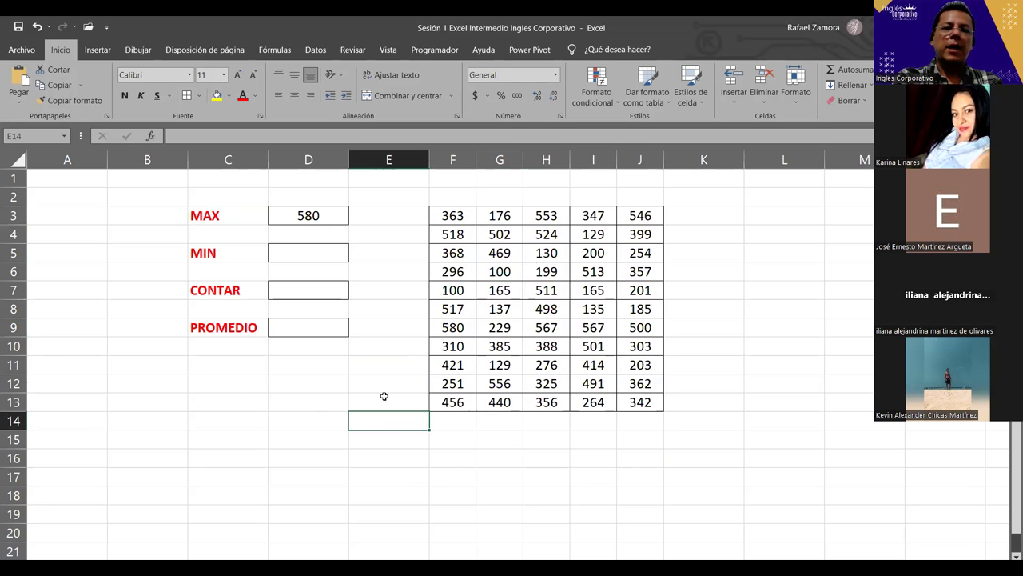
key("F9")
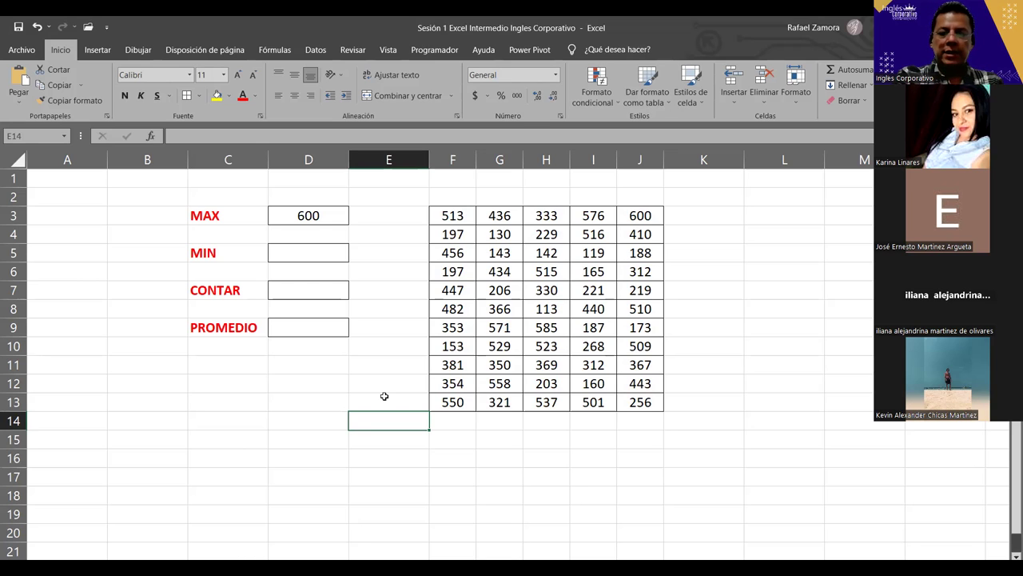
key("F9")
key("F9")
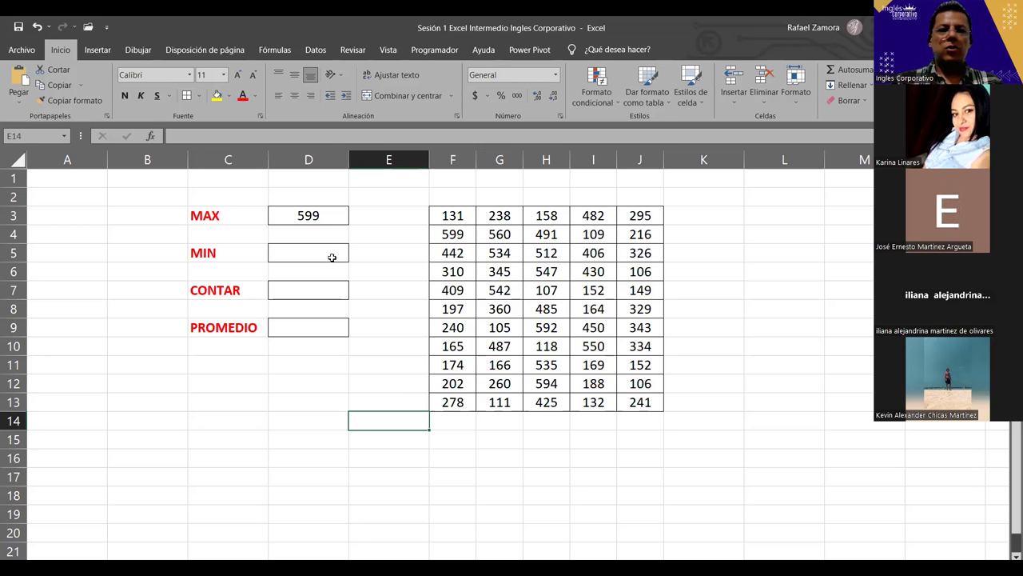
Enter =MIN(F3:J13) in D5, which returns 124.
left_click(332, 257)
type("=")
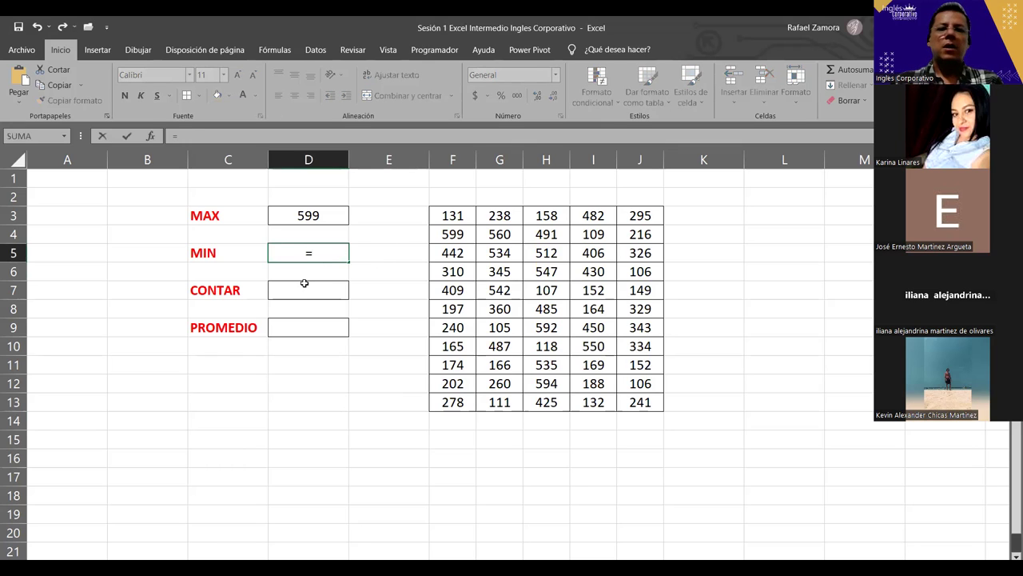
type("MIN(")
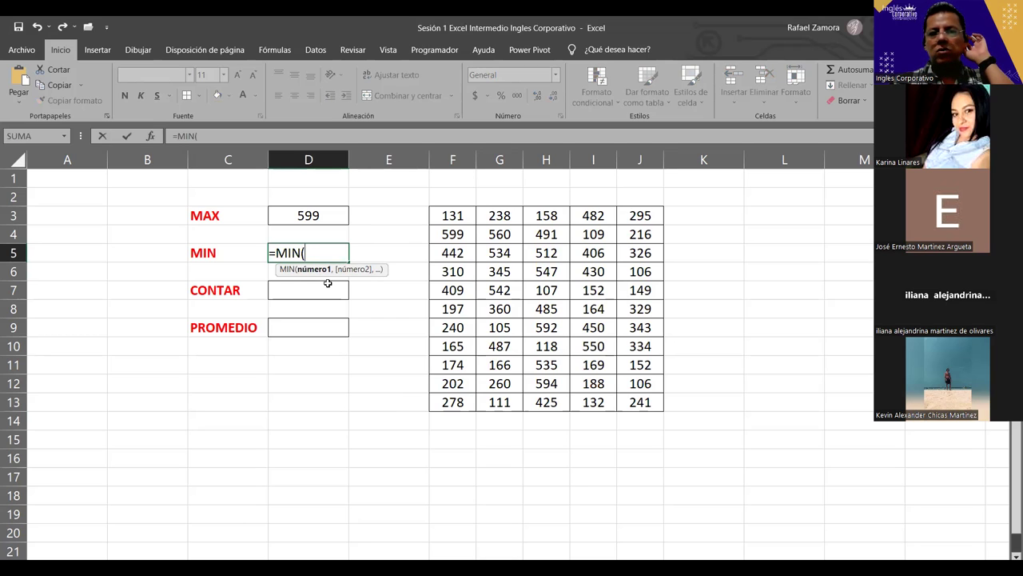
key("Up")
key("Up")
key("Right")
key("Right")
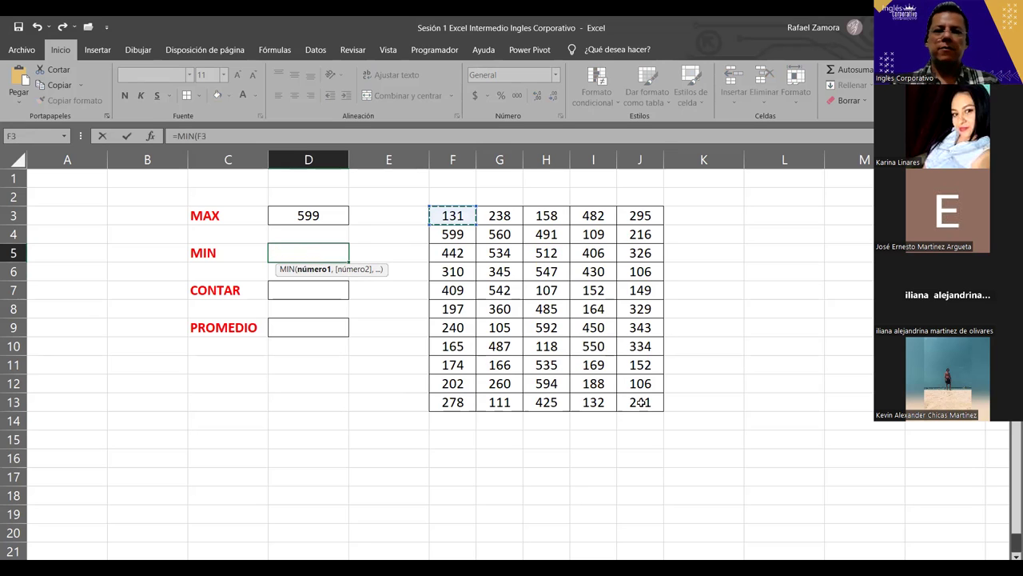
left_click(641, 402, "shift")
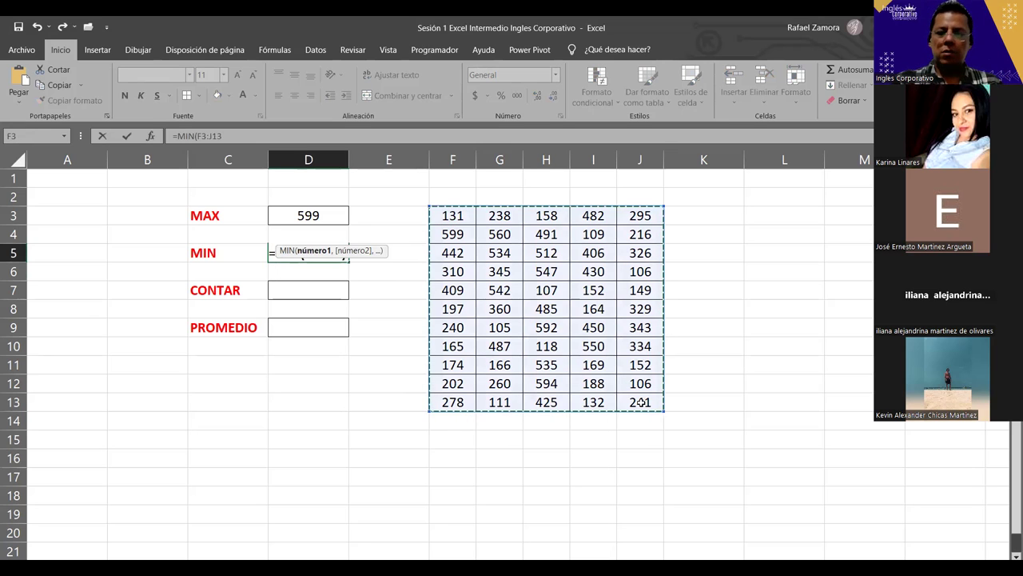
key("Return")
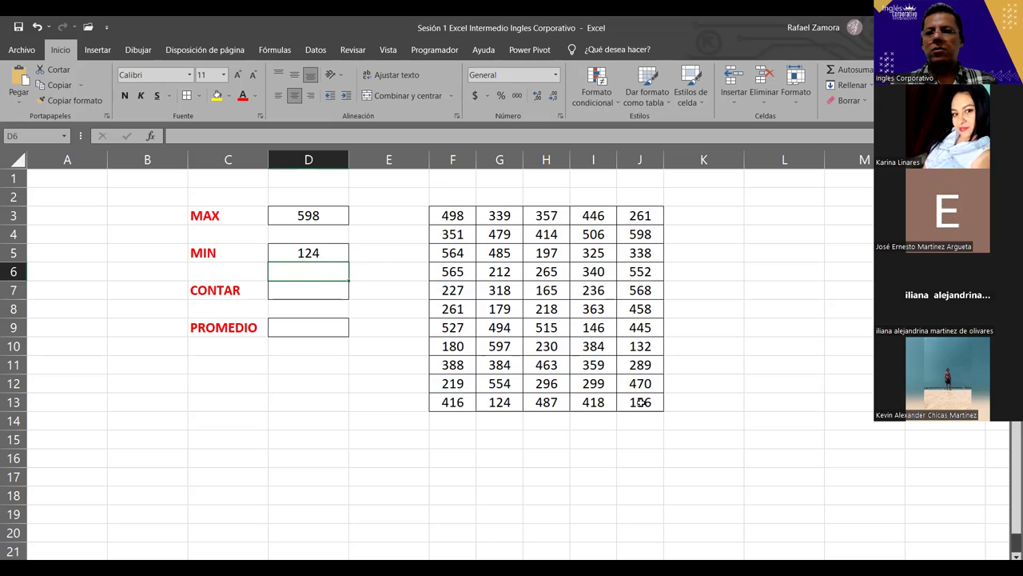
left_click(502, 327)
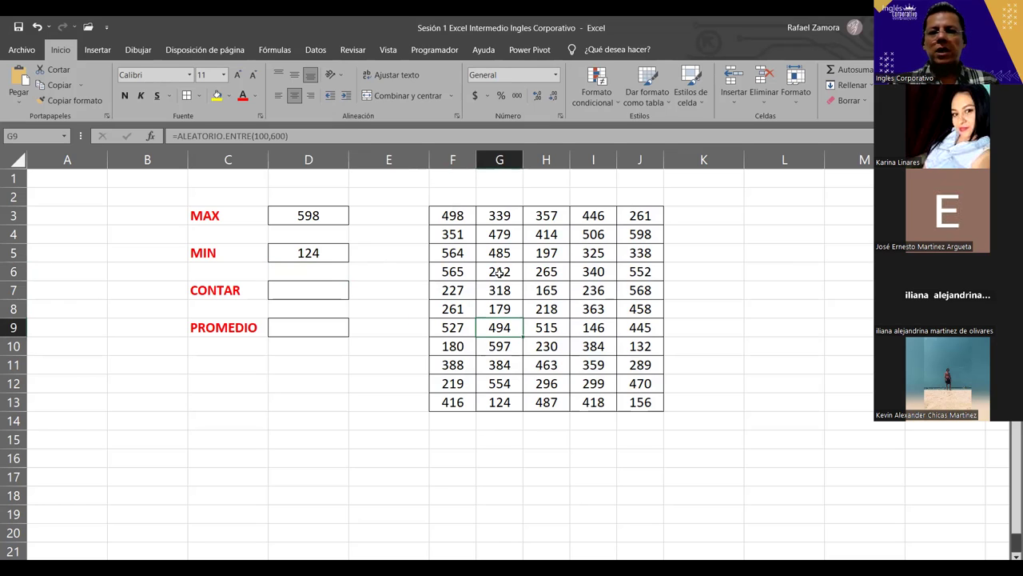
left_click(335, 254)
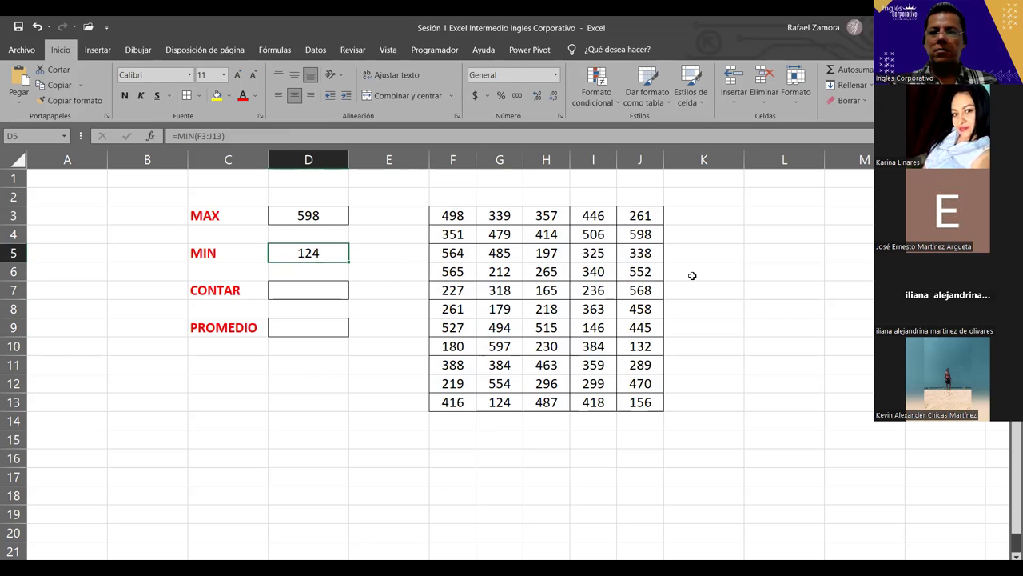
left_click(773, 497)
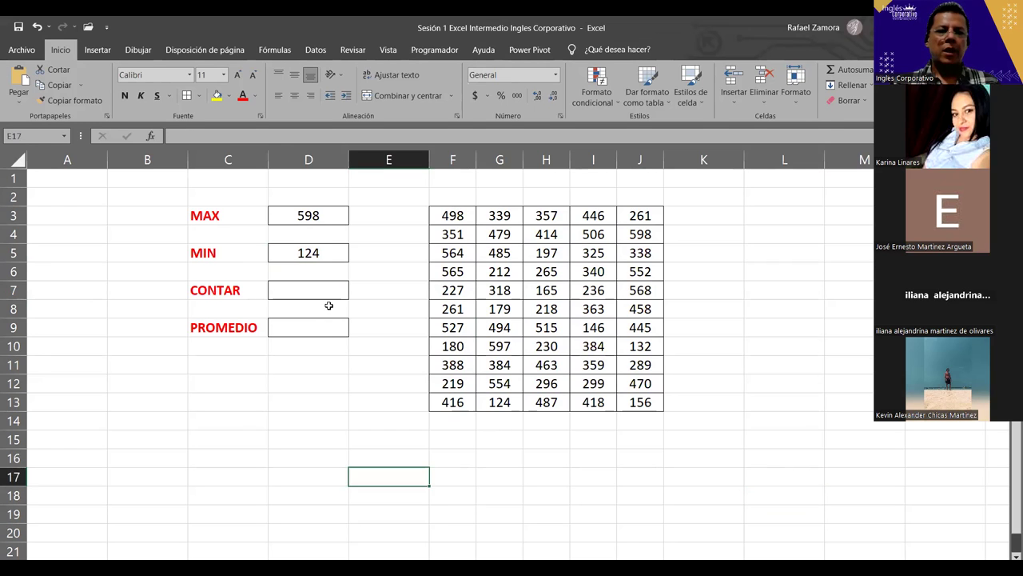
left_click(325, 291)
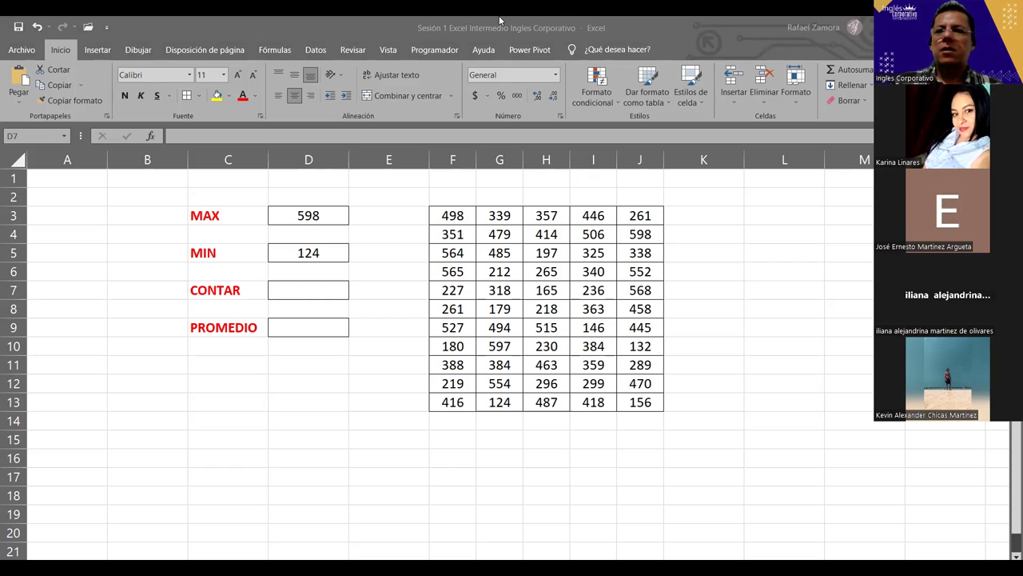
left_click(620, 312)
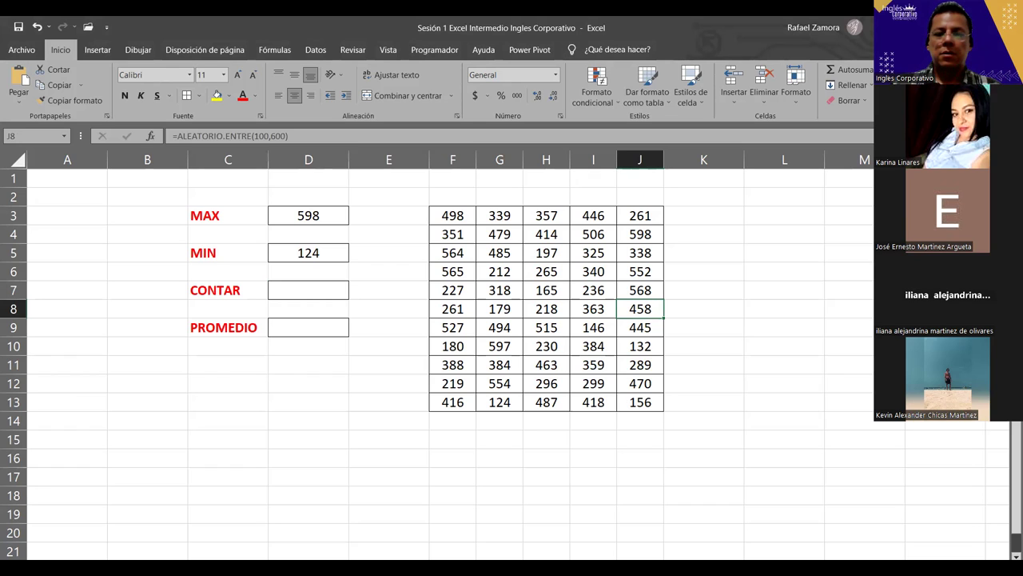
key("alt+Tab")
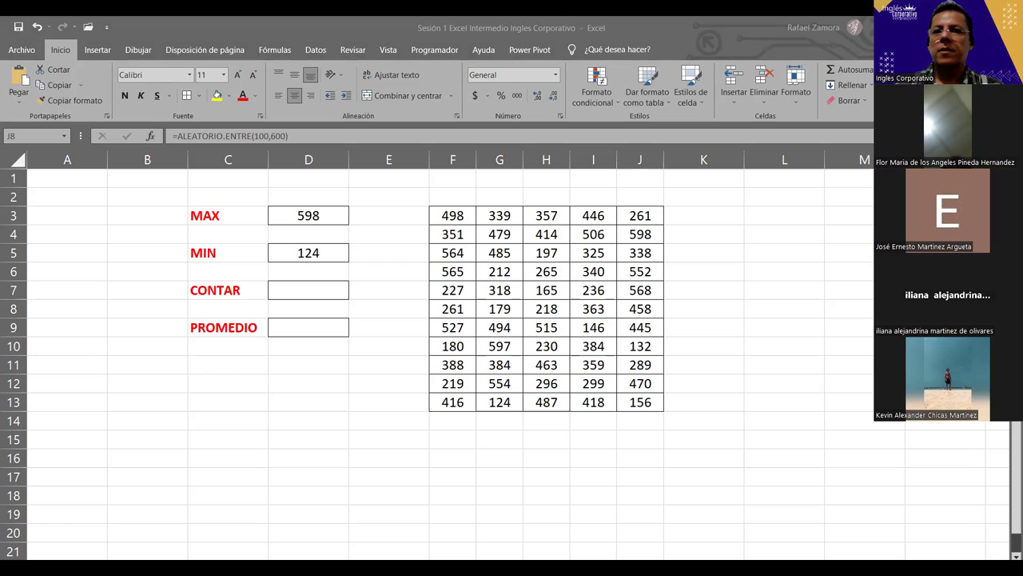
left_click(359, 368)
left_click(359, 368)
left_click(337, 293)
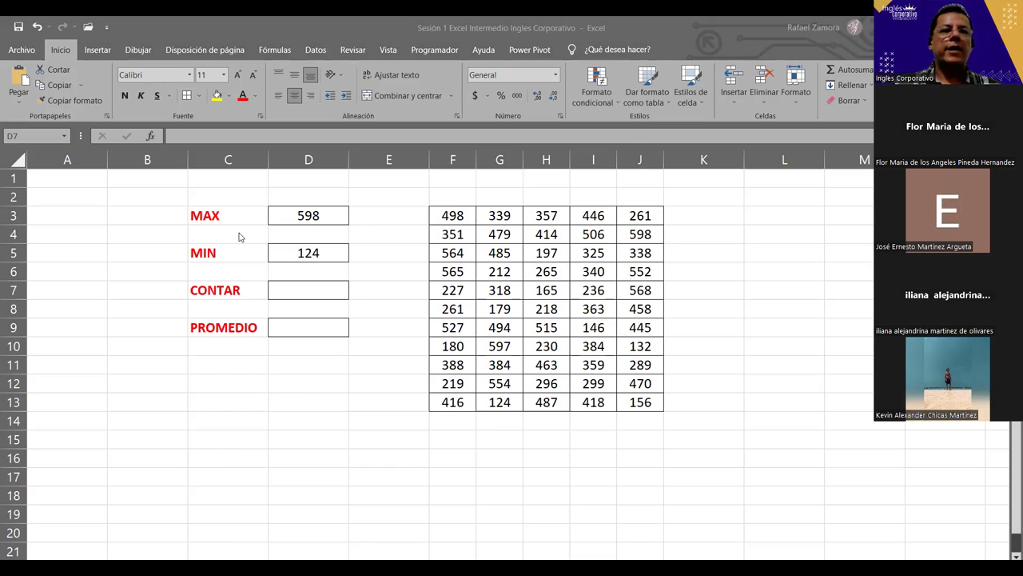
key("alt+Tab")
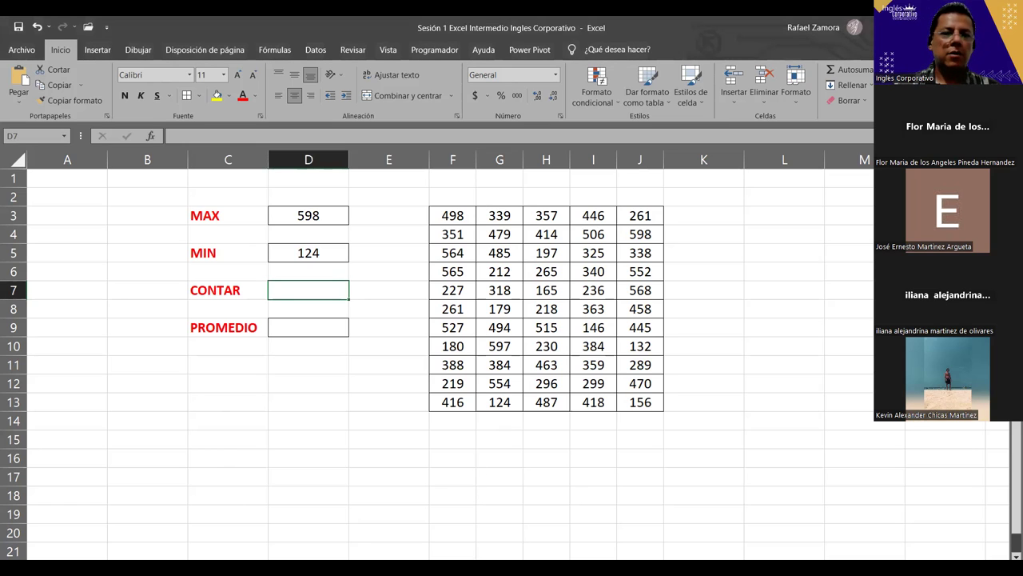
key("alt+Tab")
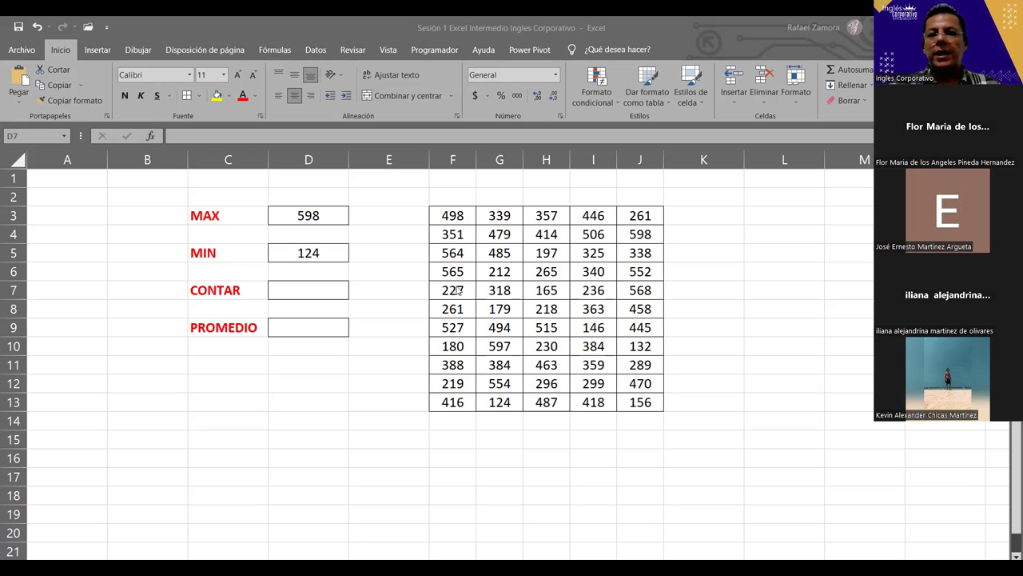
left_click(326, 290)
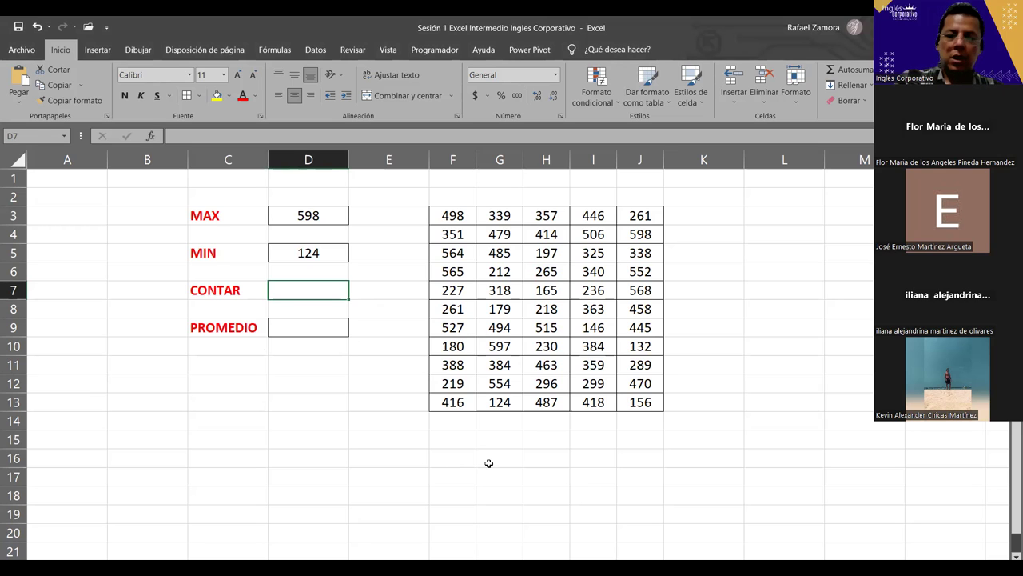
Enter =CONTAR(F3:J13) in D7 to count the table's 55 numbers.
type("=")
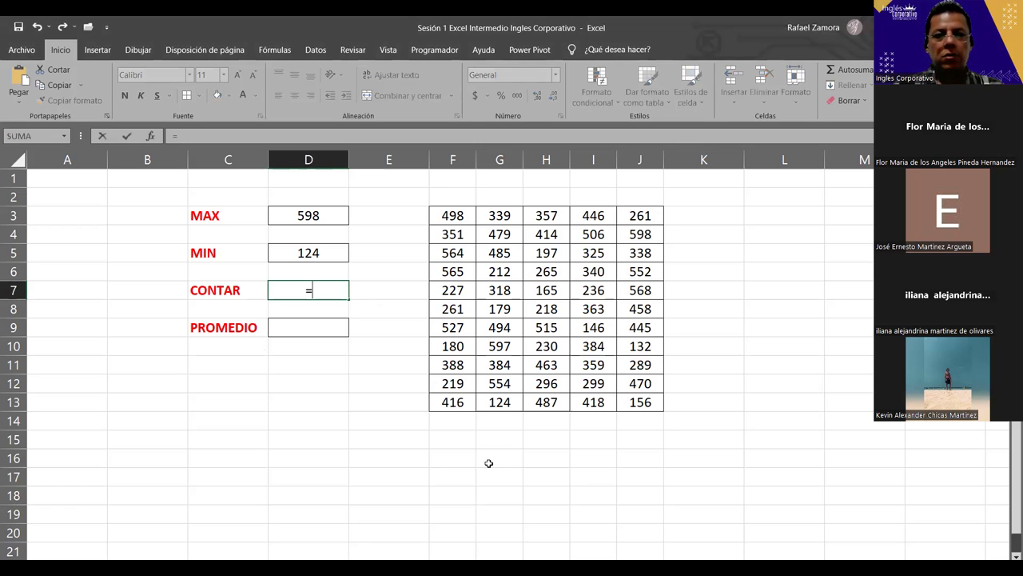
type("contar")
key("Tab")
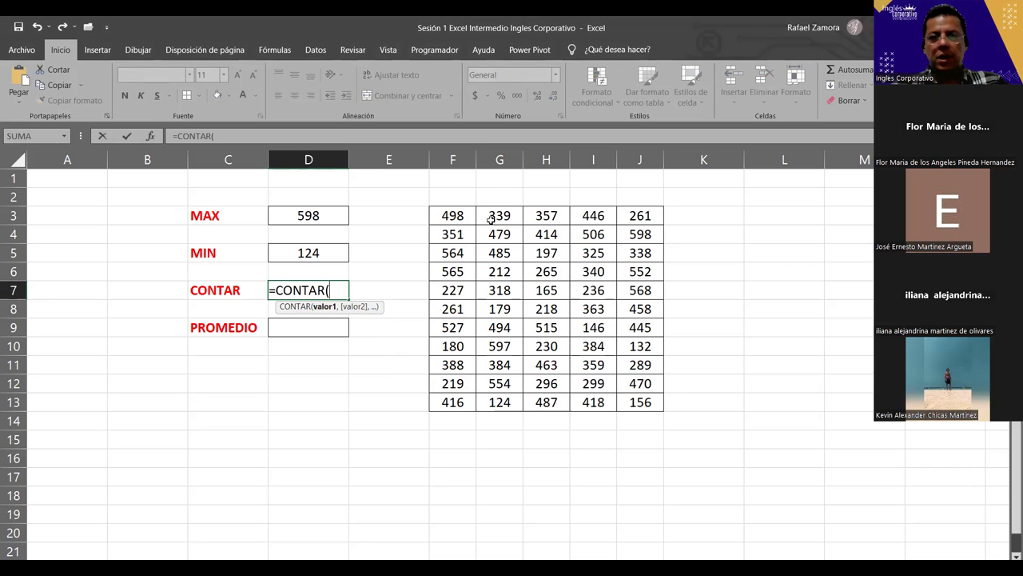
left_click(445, 215)
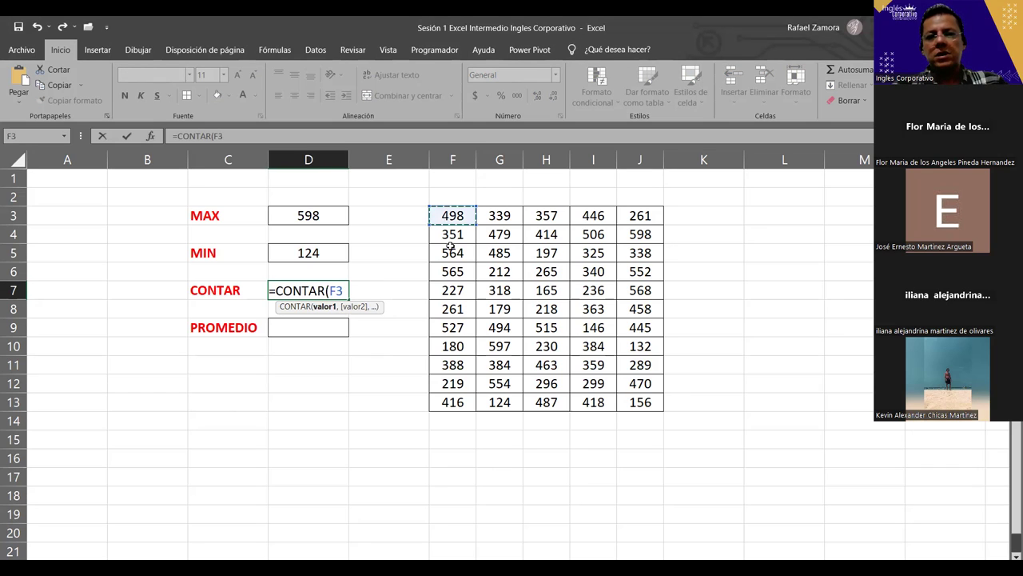
left_click(621, 404, "shift")
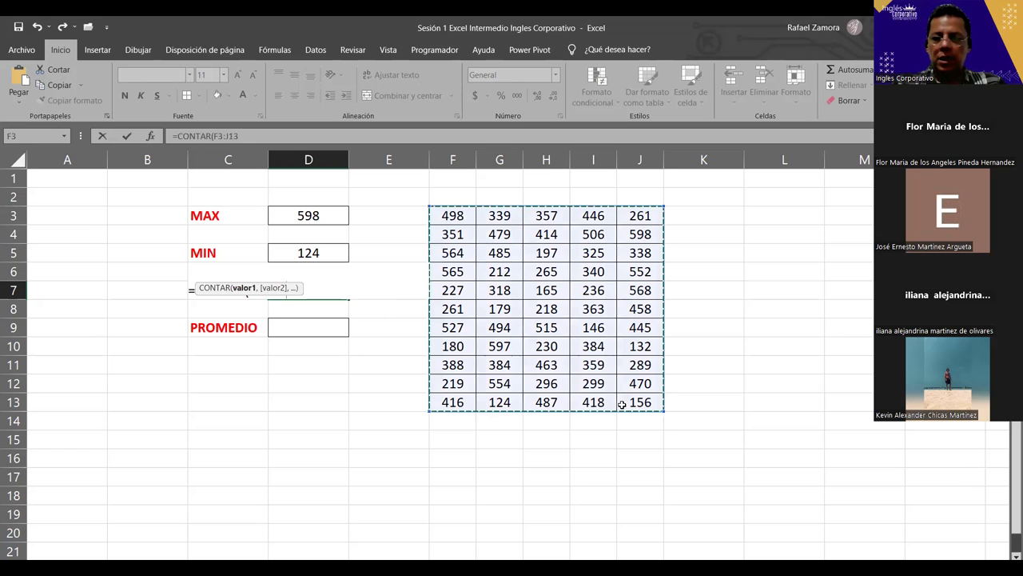
type(")")
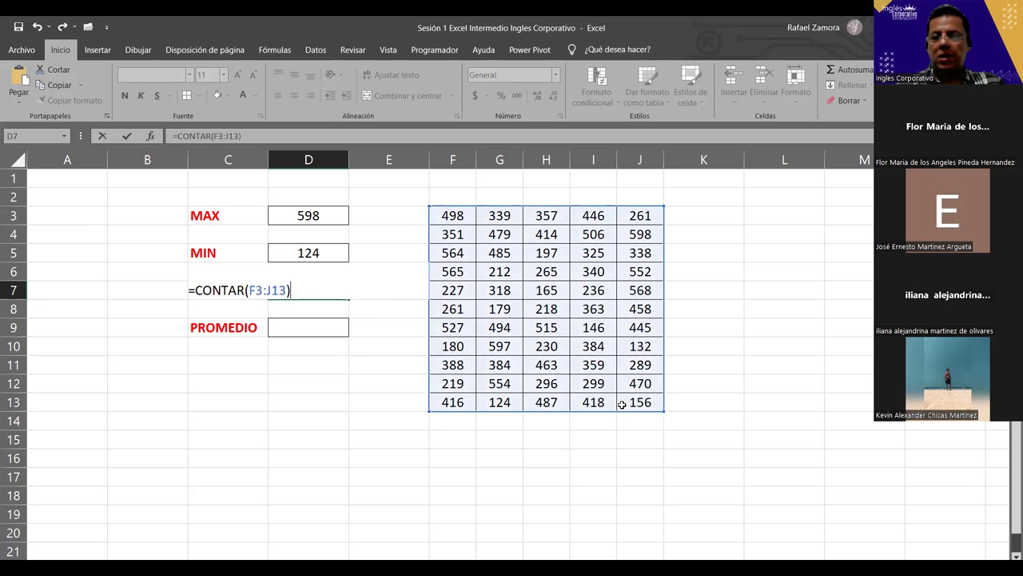
key("Return")
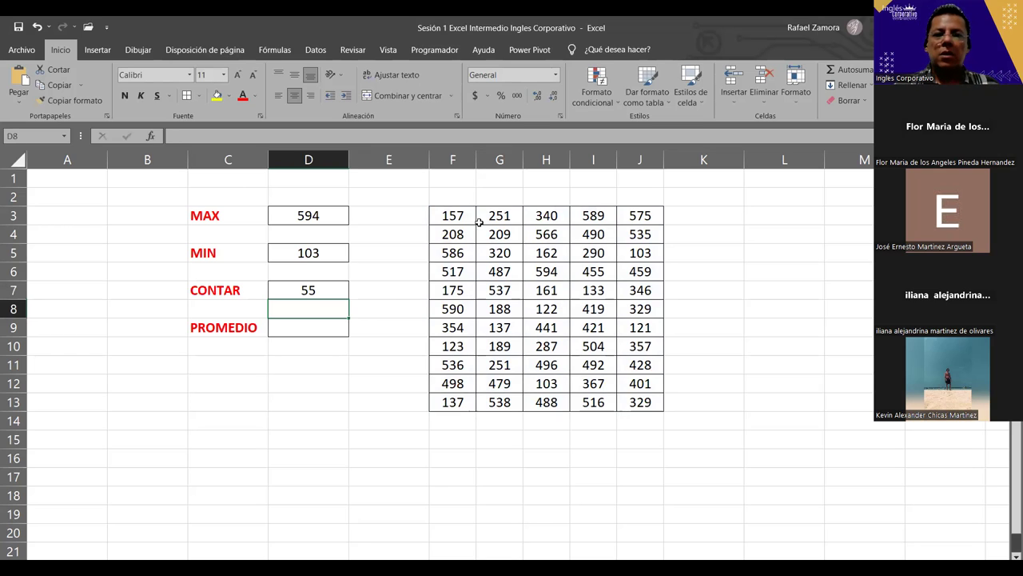
left_click_drag(468, 217, 462, 401)
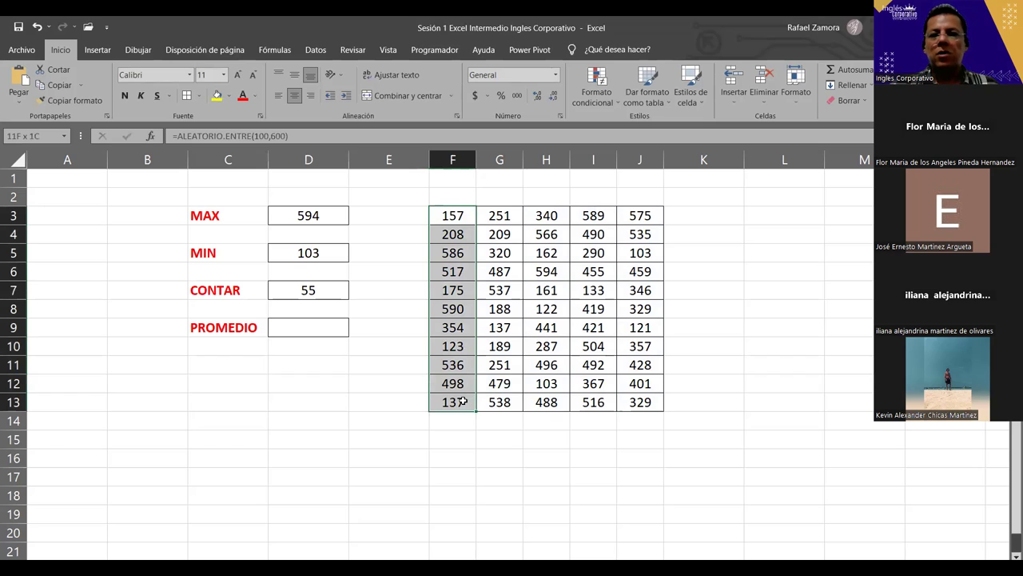
left_click_drag(462, 401, 460, 406)
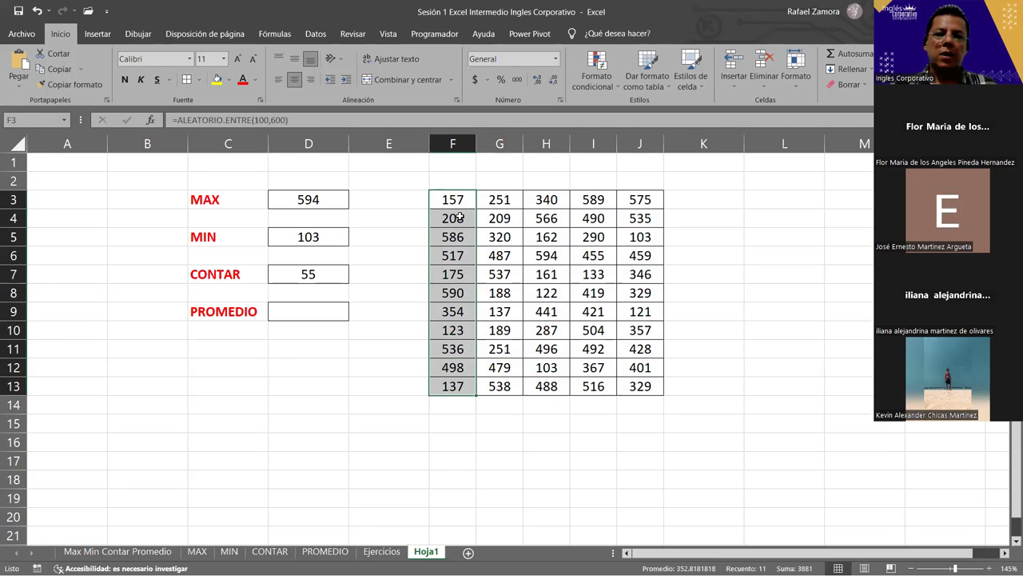
left_click(452, 200)
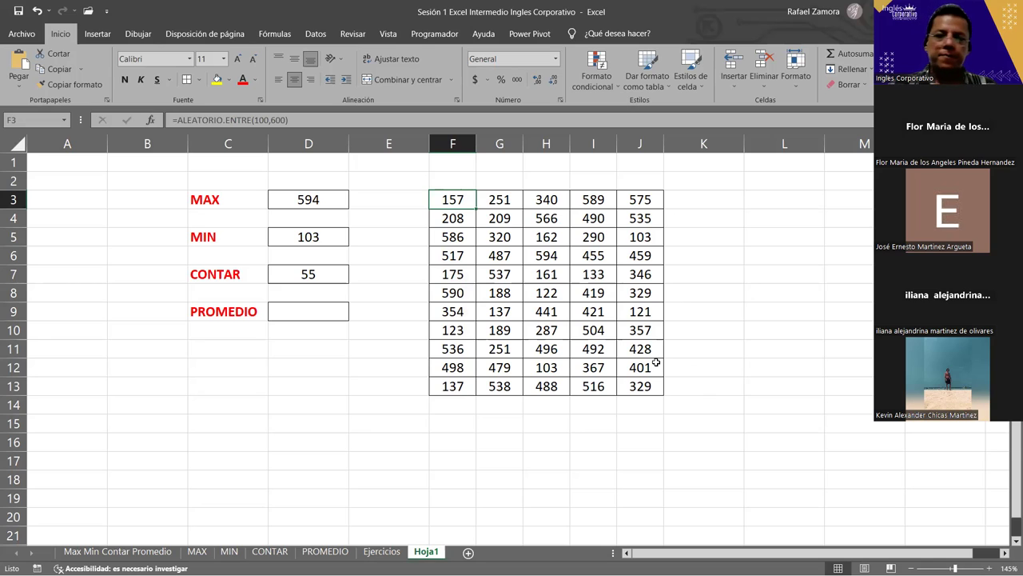
left_click_drag(717, 342, 714, 327)
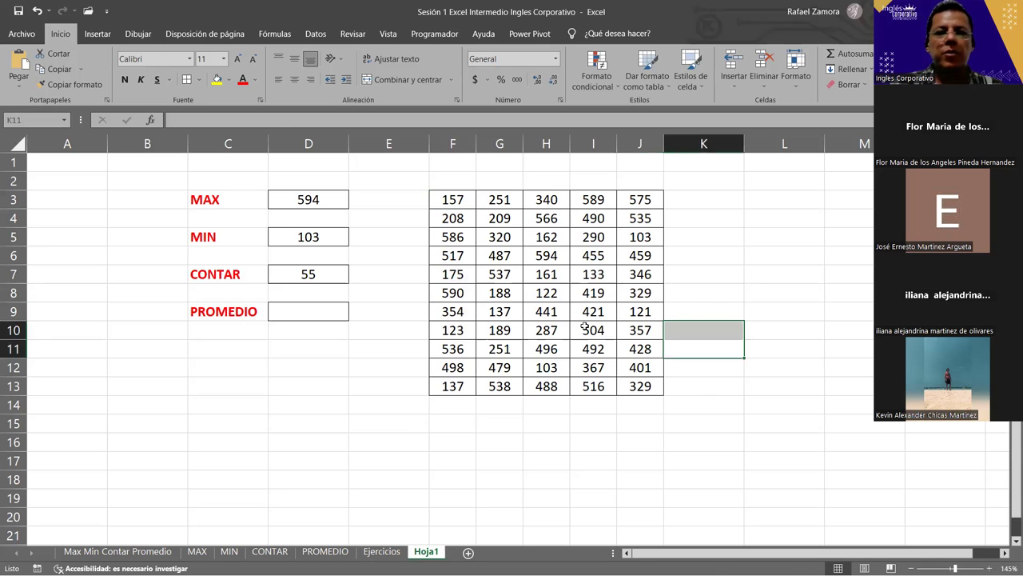
left_click_drag(585, 325, 358, 392)
left_click(359, 393)
left_click(325, 313)
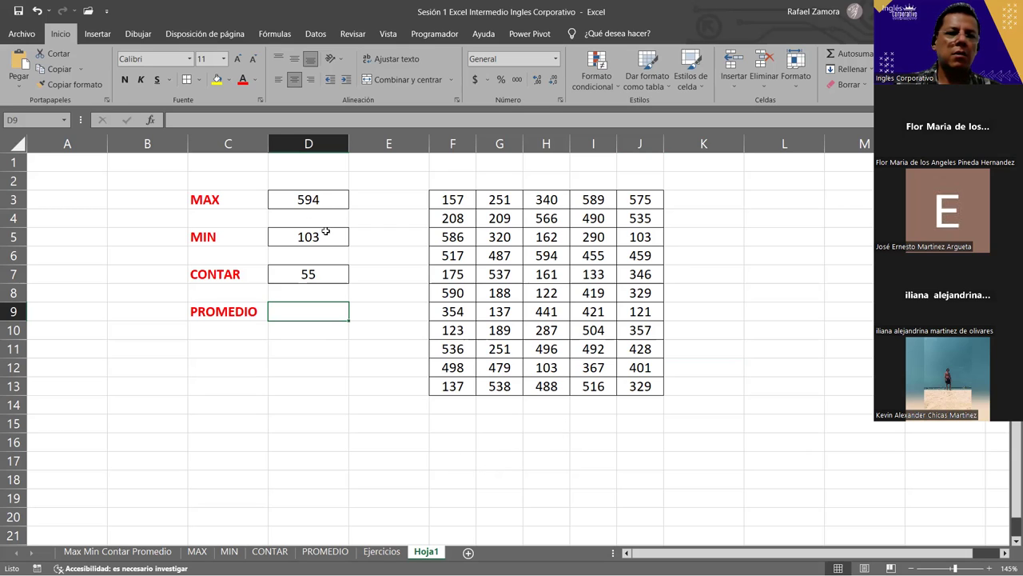
left_click_drag(317, 199, 314, 274)
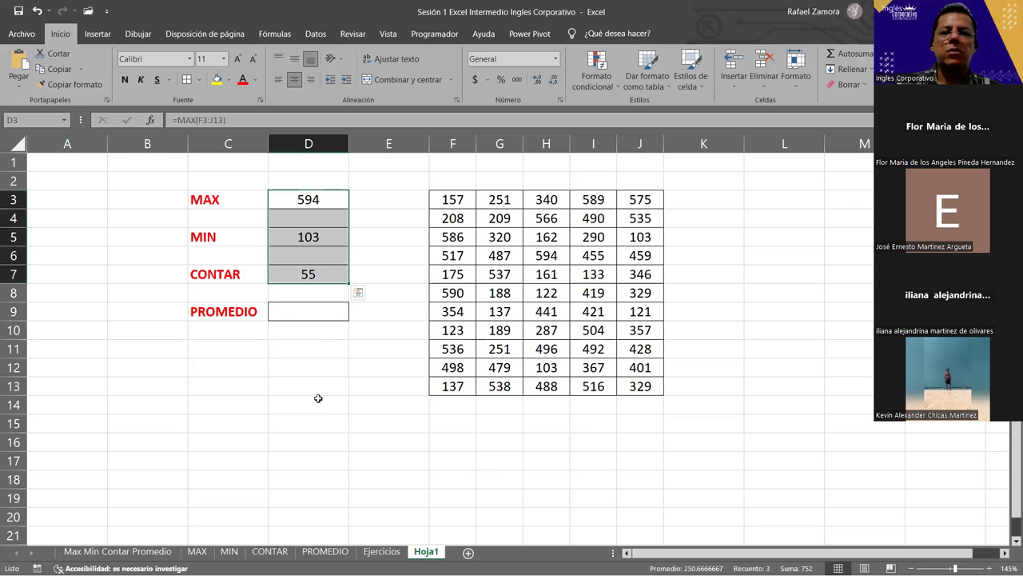
left_click(318, 373)
Start a formula in D12, then cancel it.
type("=")
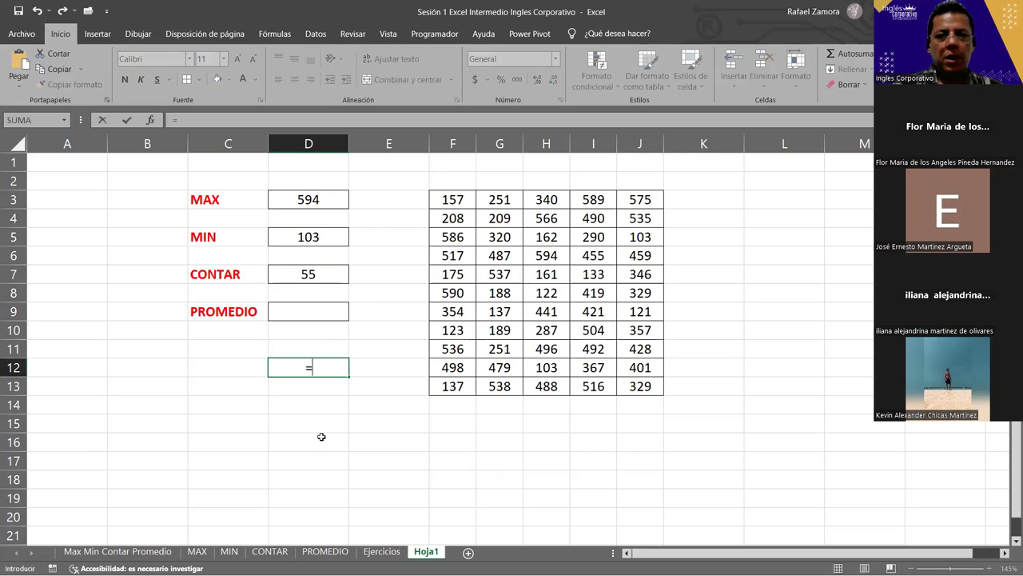
scroll(293, 446, "down", 1)
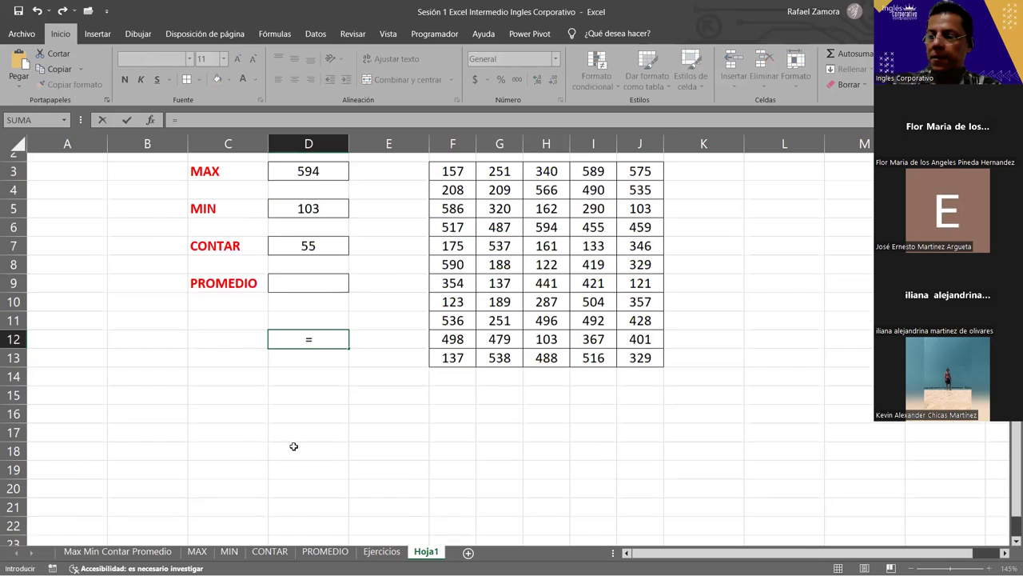
scroll(293, 446, "down", 1)
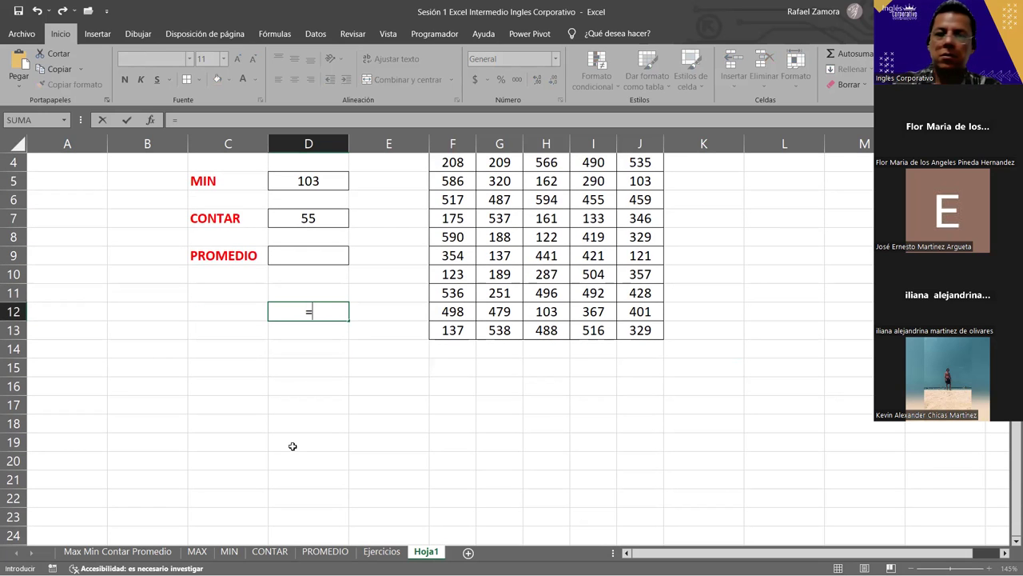
key("Escape")
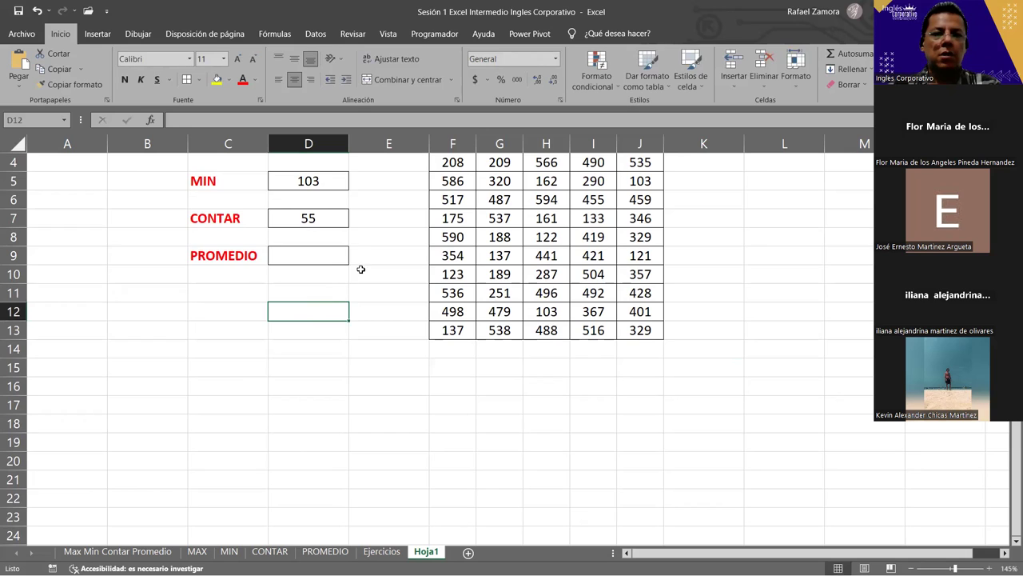
scroll(355, 276, "up", 1)
Enter =D3+D5+D7/3 in D12, giving 737.333333, then reopen it to show the formula.
type("=")
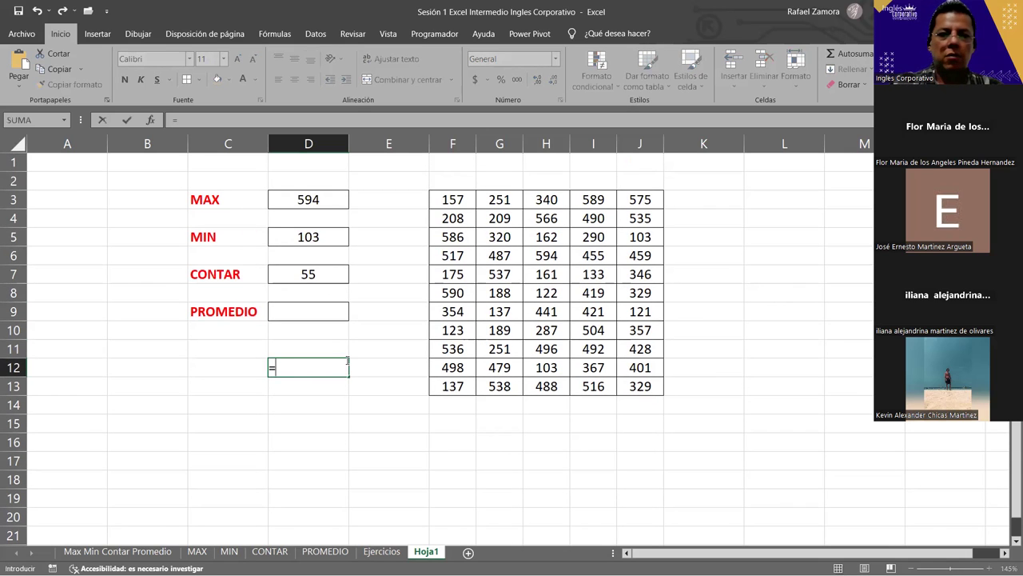
left_click(296, 187)
left_click(302, 198)
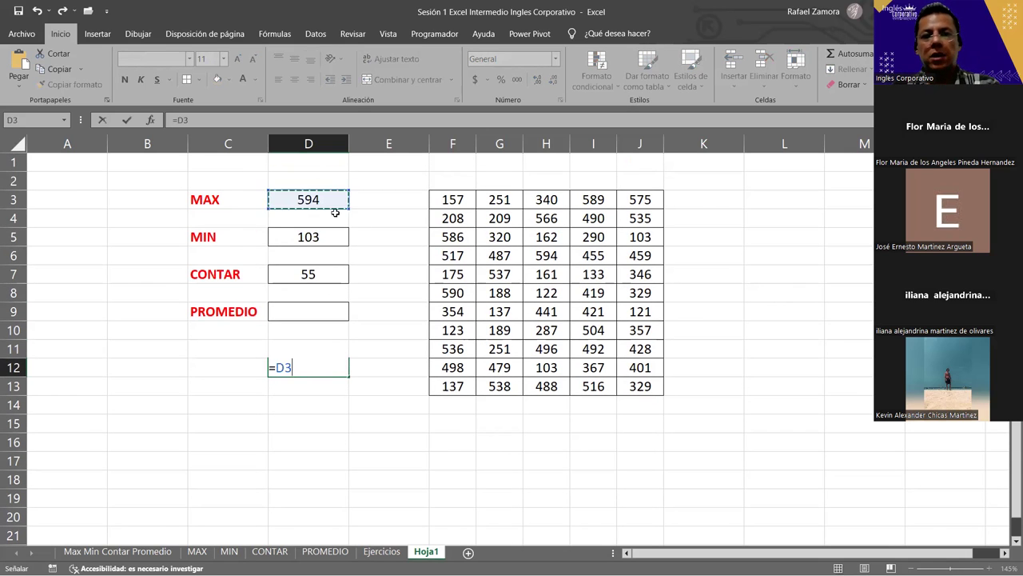
type("+")
left_click(328, 236)
type("+")
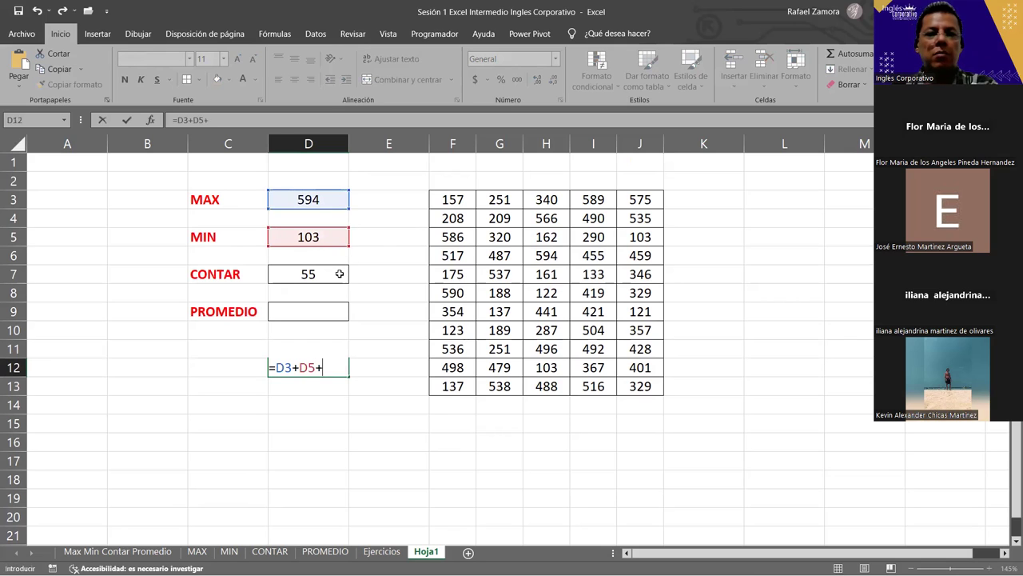
left_click(339, 273)
type("/3")
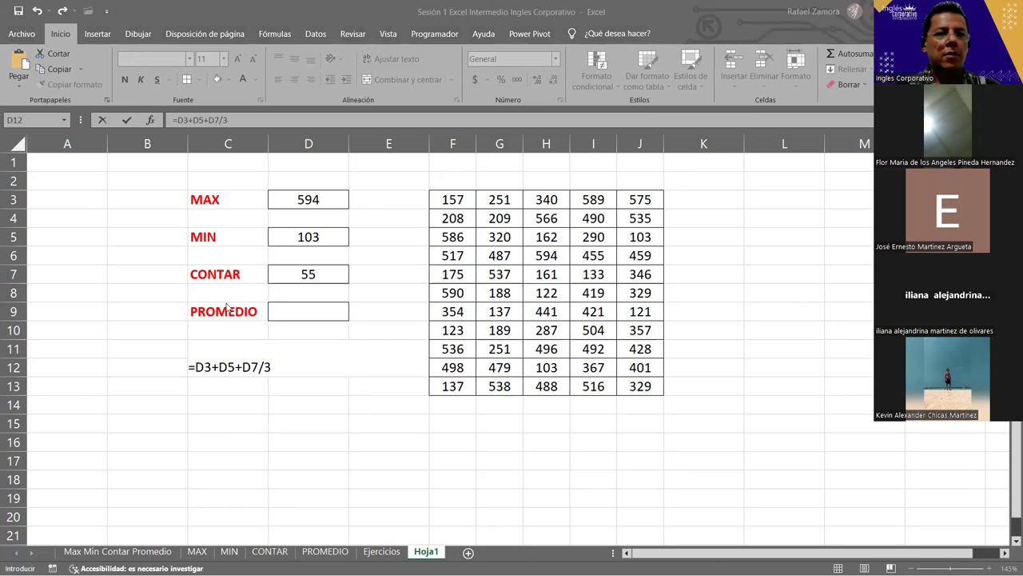
key("Return")
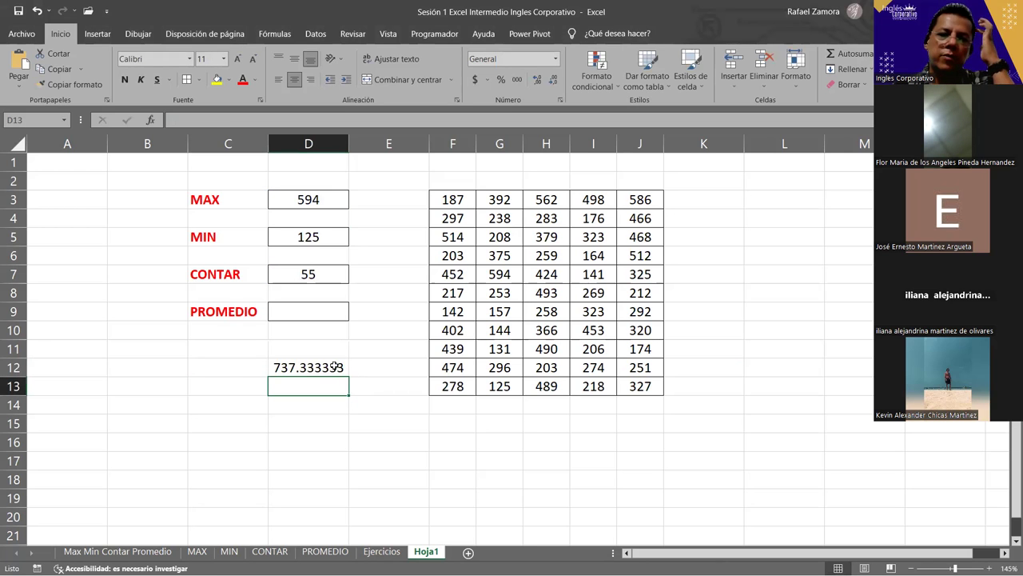
double_click(336, 366)
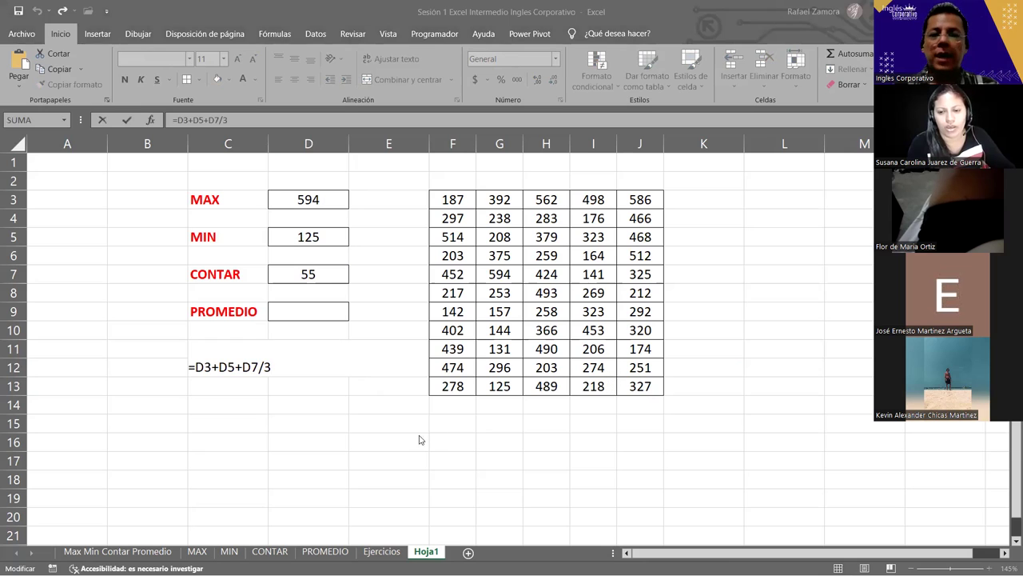
left_click(286, 366)
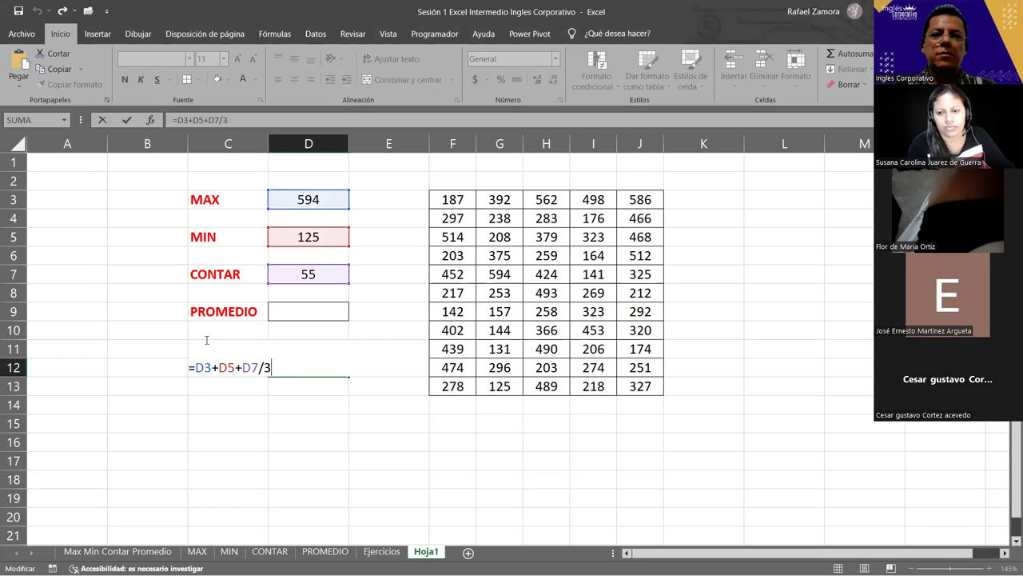
left_click(196, 367)
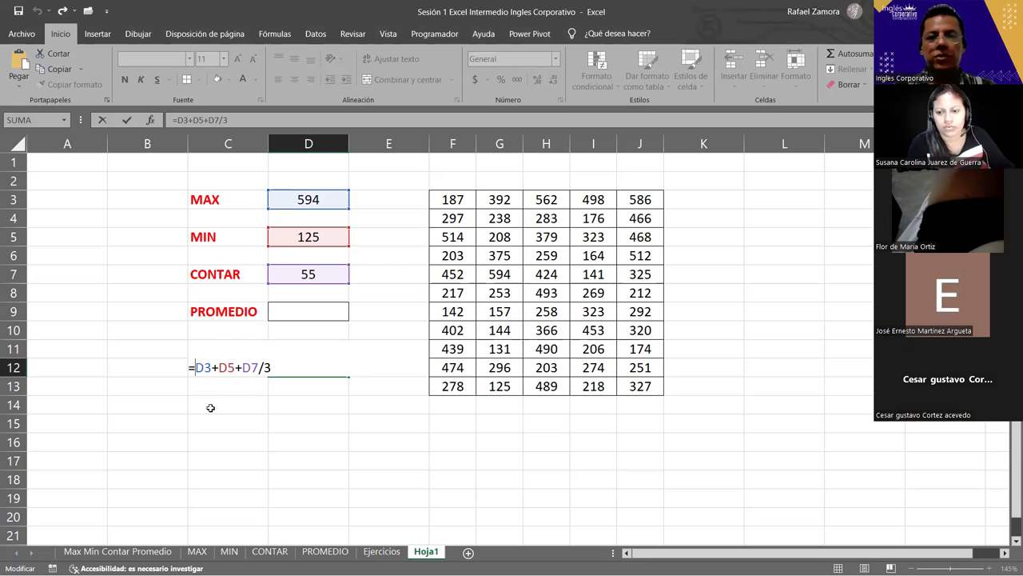
type("(")
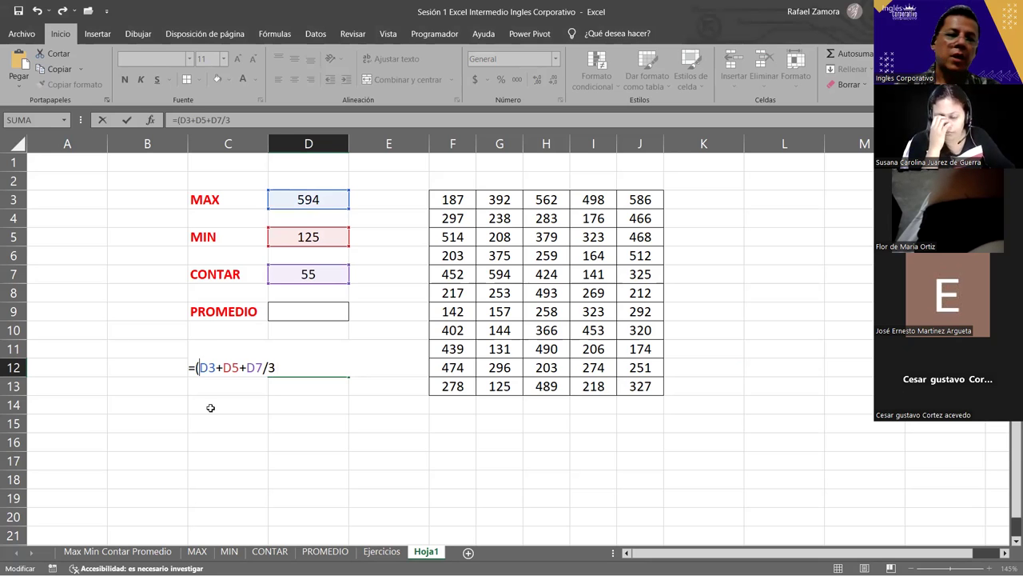
left_click(265, 368)
type(")")
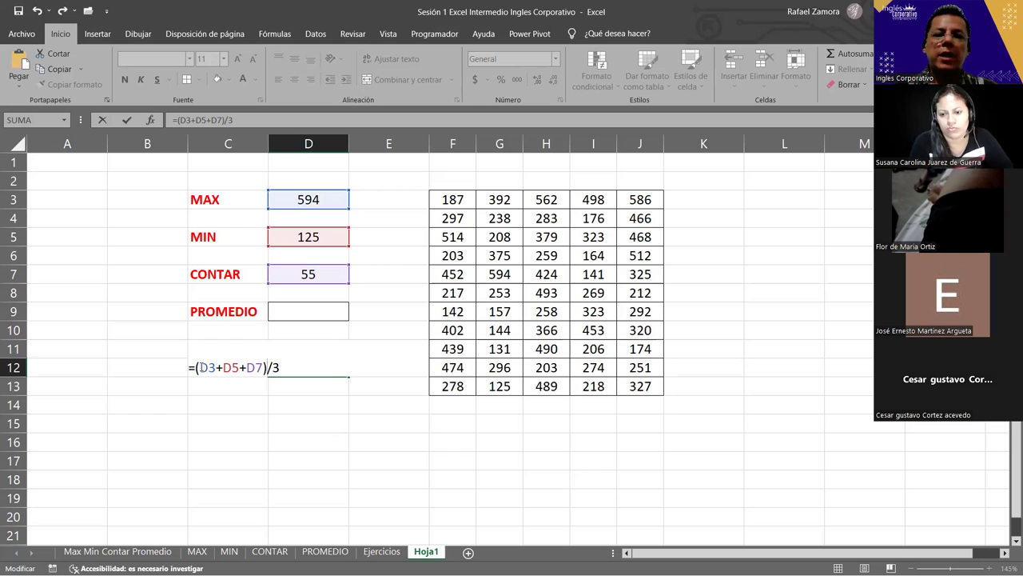
left_click_drag(199, 366, 264, 367)
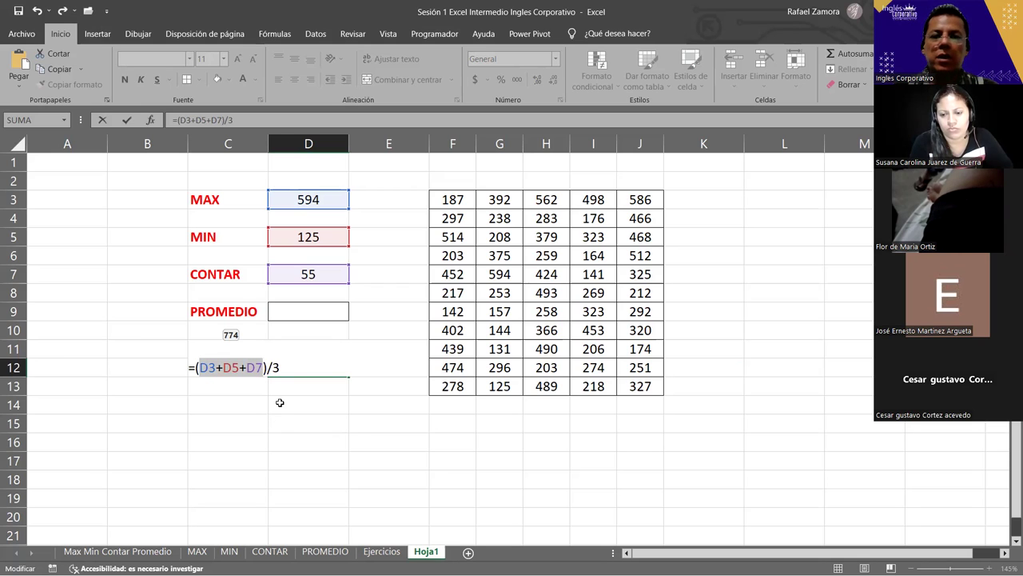
left_click(296, 364)
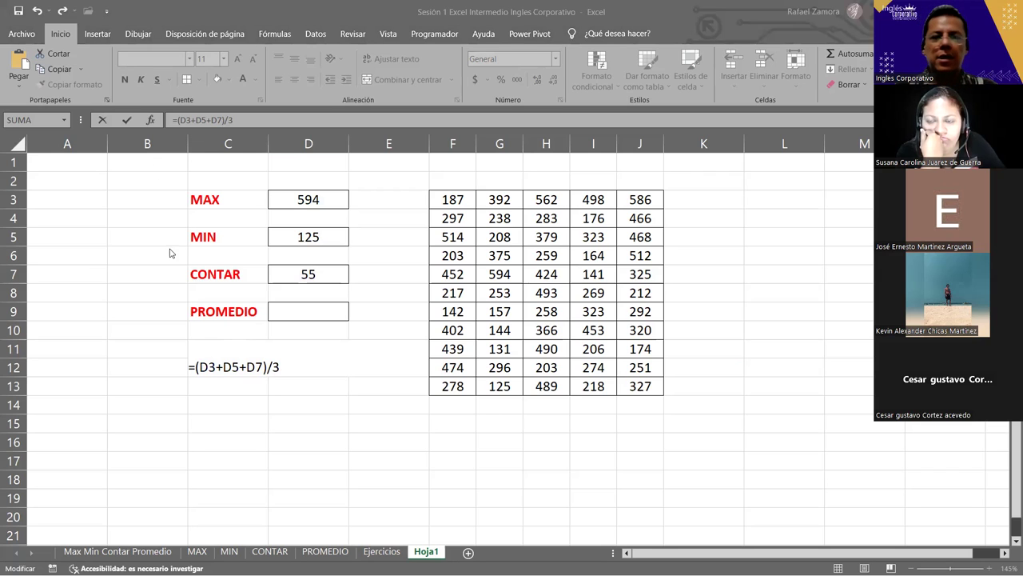
left_click(211, 427)
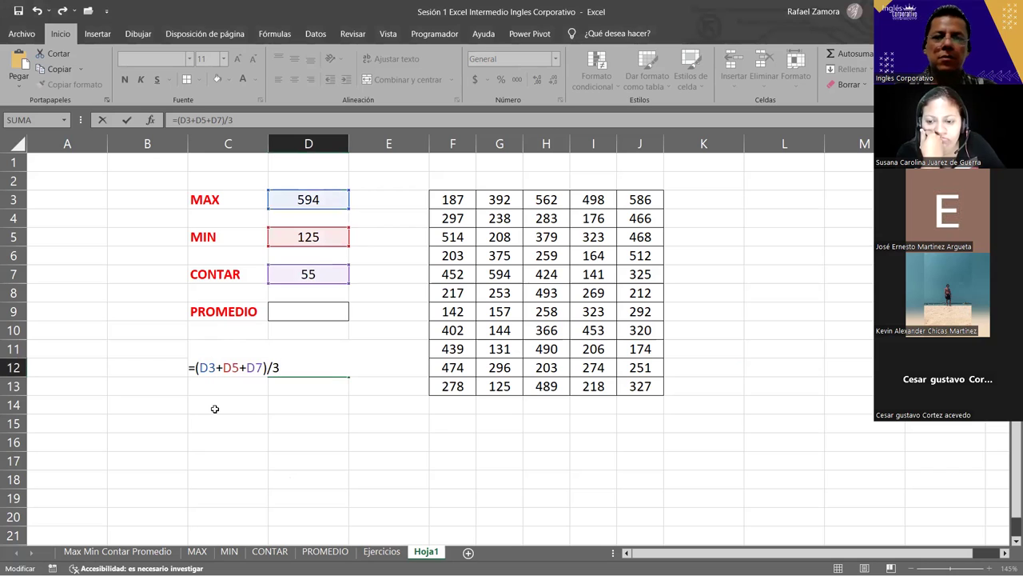
key("ctrl+Return")
left_click(213, 422)
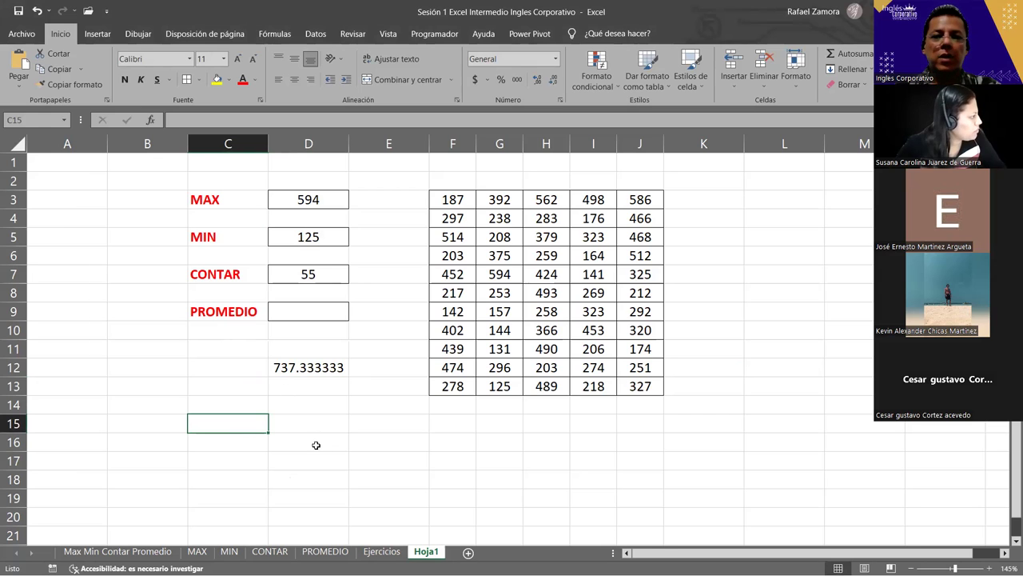
scroll(304, 425, "down", 2)
left_click(277, 349)
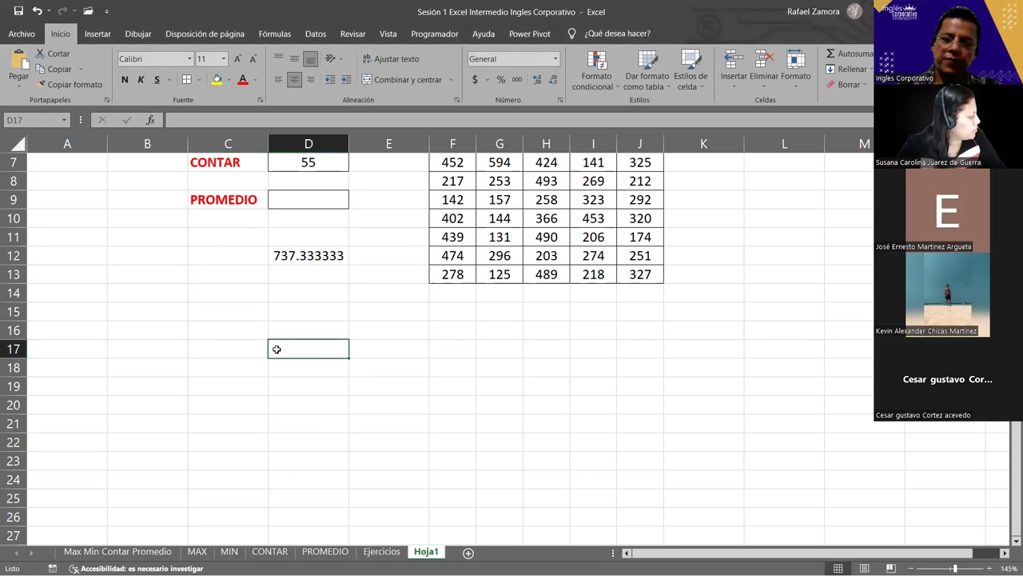
type("100+200*3")
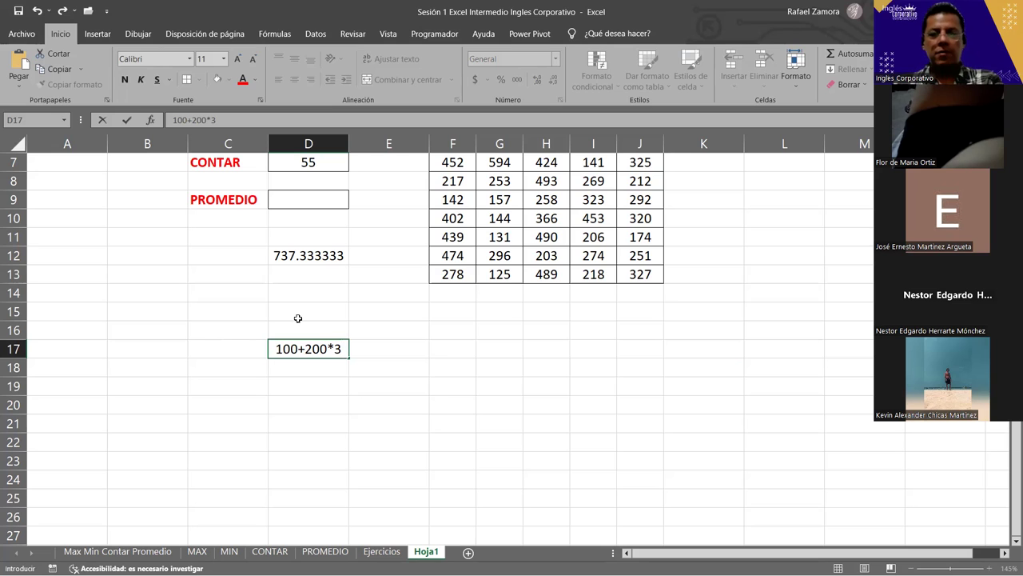
key("Escape")
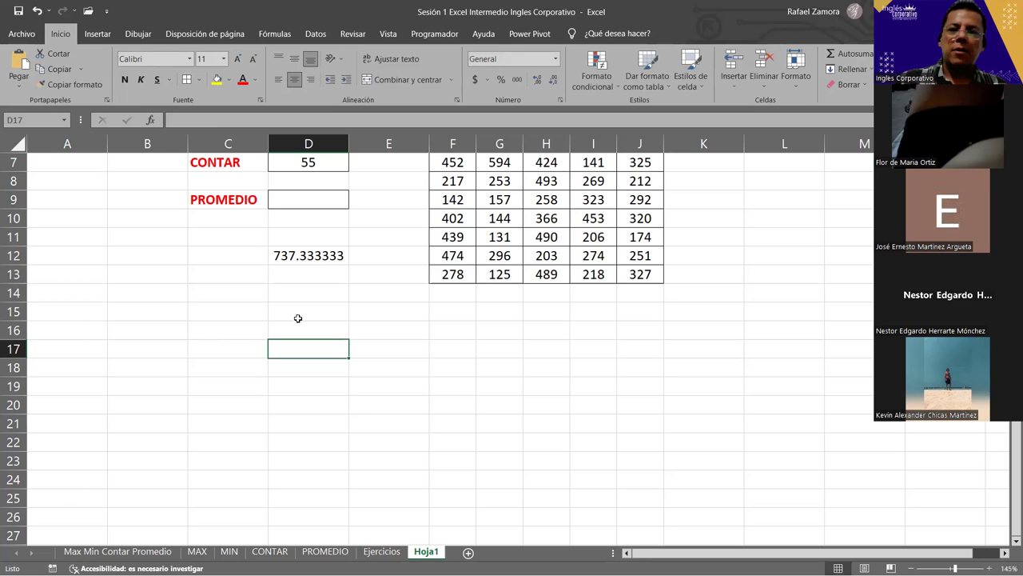
left_click(227, 370)
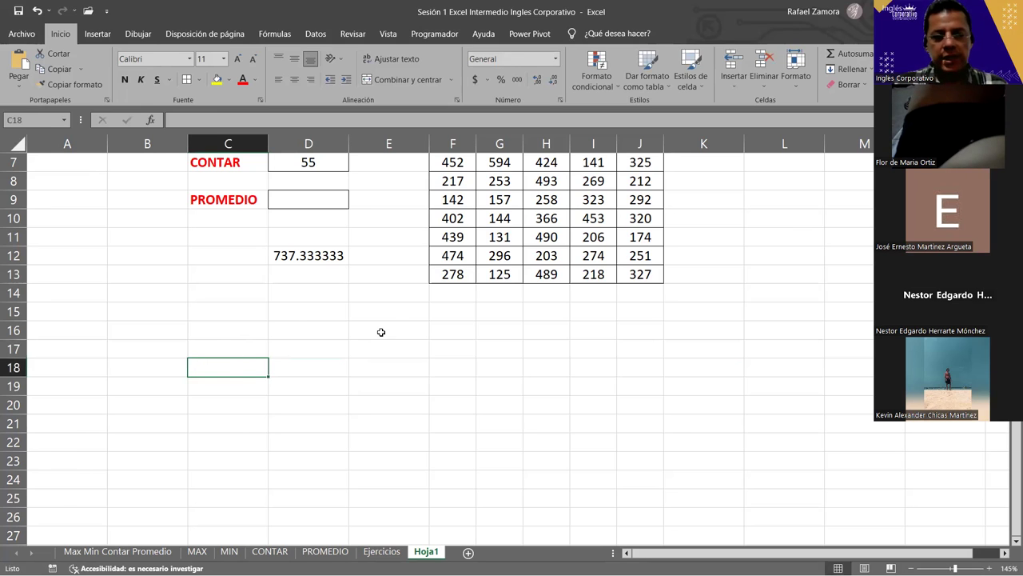
left_click(231, 332)
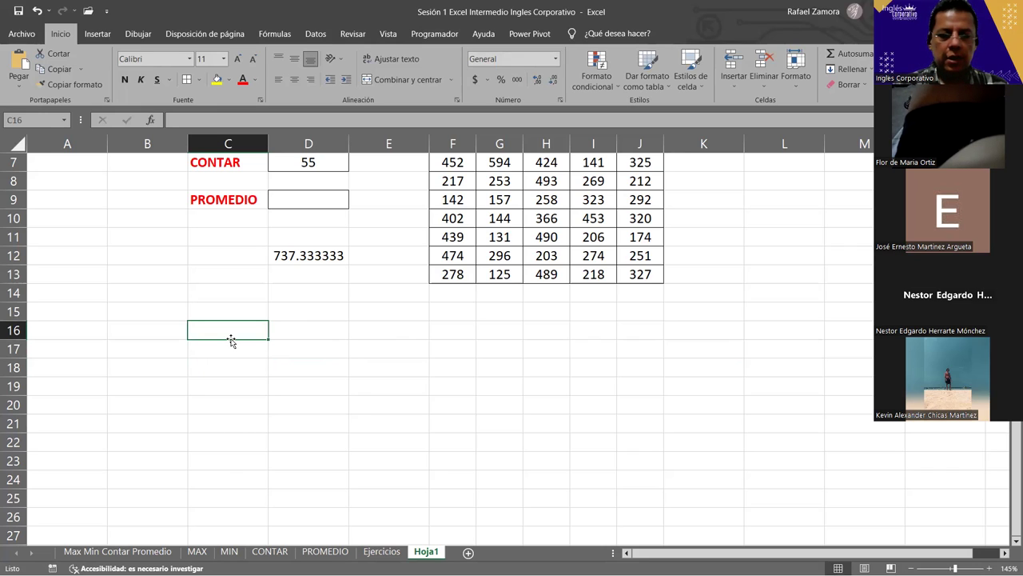
Add a yellow 'Corchetes y Paréntesis' heading in C16, merged and centered across C16:D16.
type("Corchetes ")
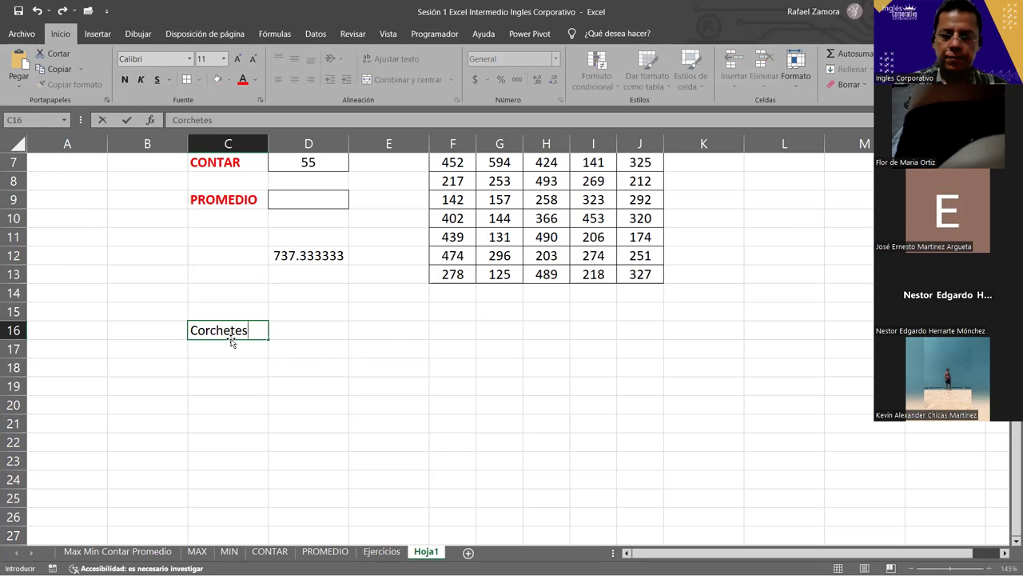
type("y Paréntesis")
key("Return")
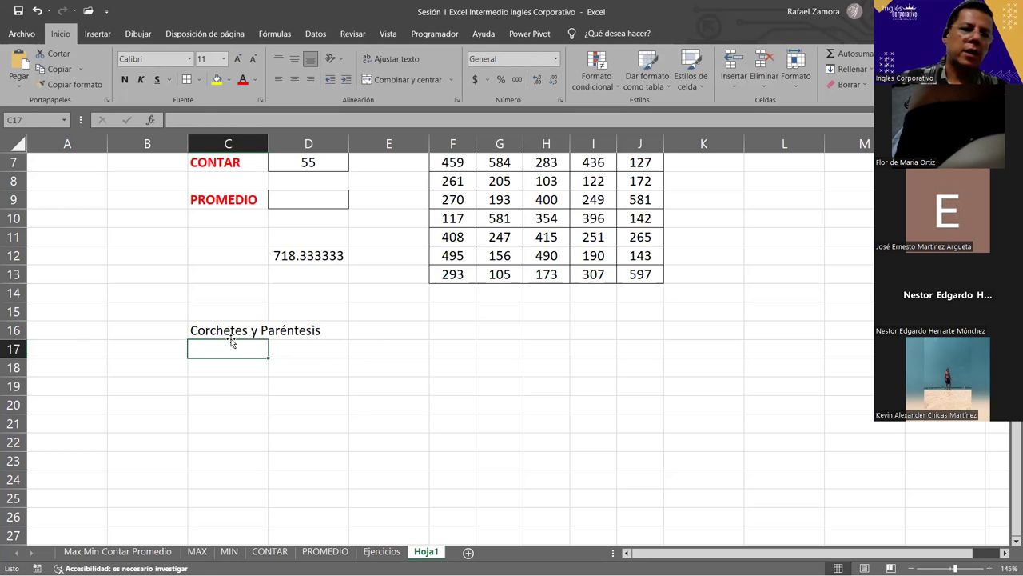
left_click_drag(230, 329, 289, 328)
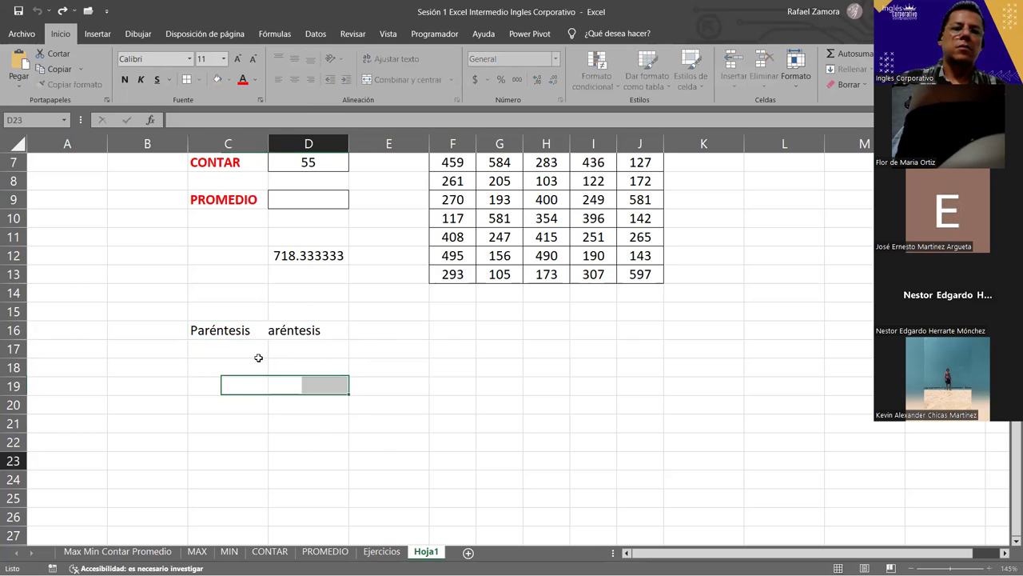
left_click_drag(240, 330, 296, 330)
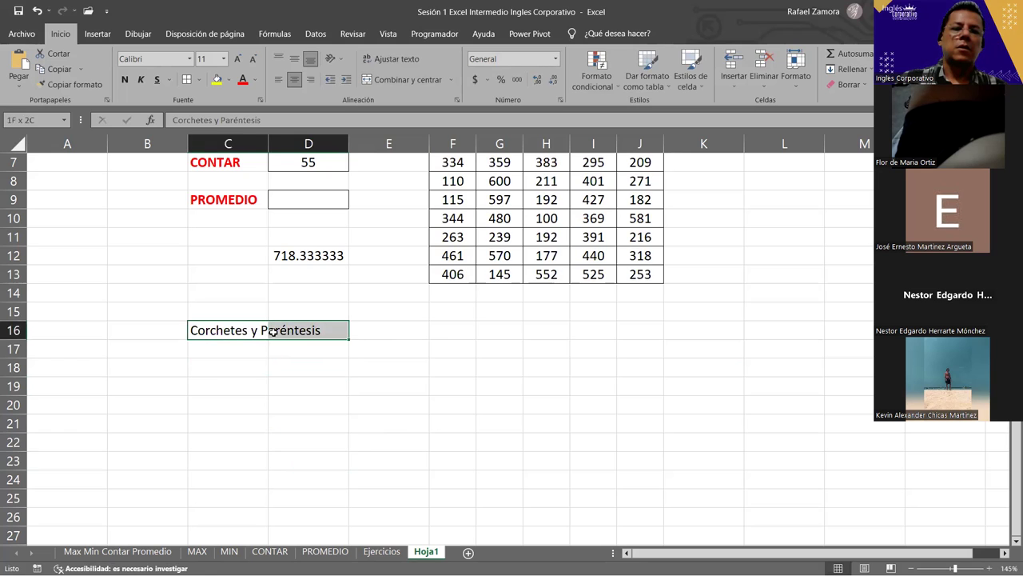
left_click(404, 79)
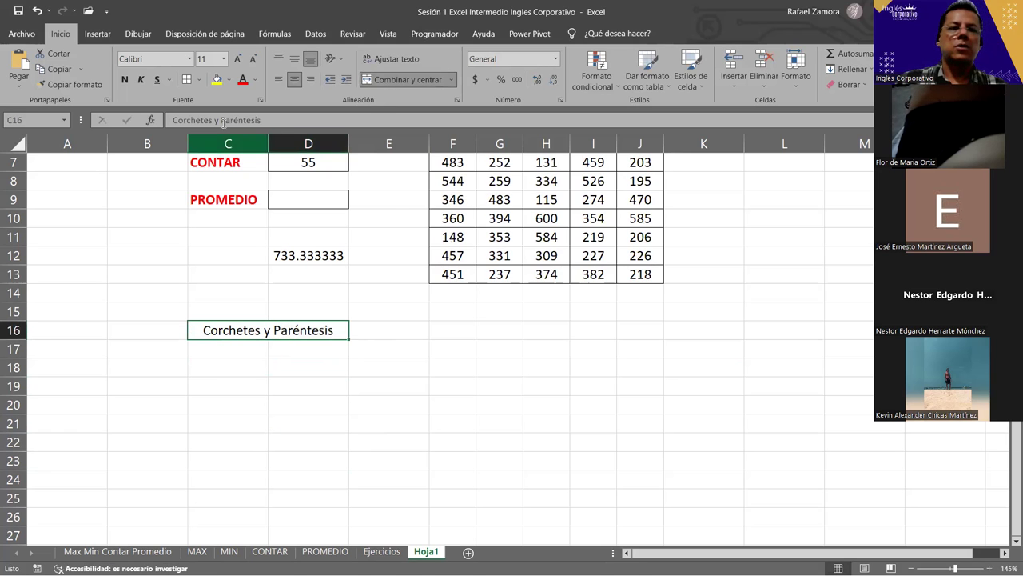
left_click(216, 79)
Merge cells B17 through E17 into a single cell.
left_click(271, 438)
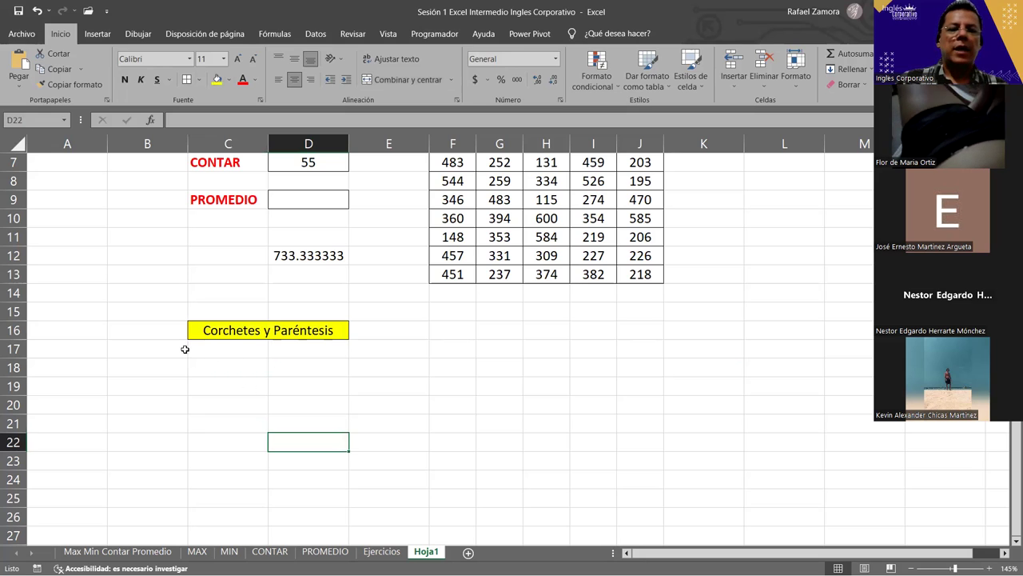
left_click_drag(180, 350, 399, 343)
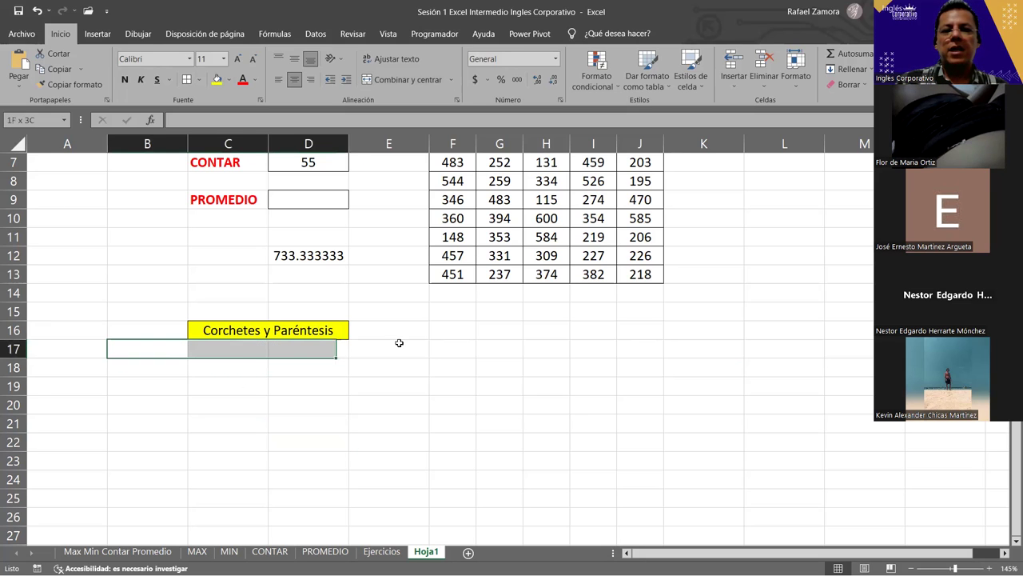
left_click(386, 83)
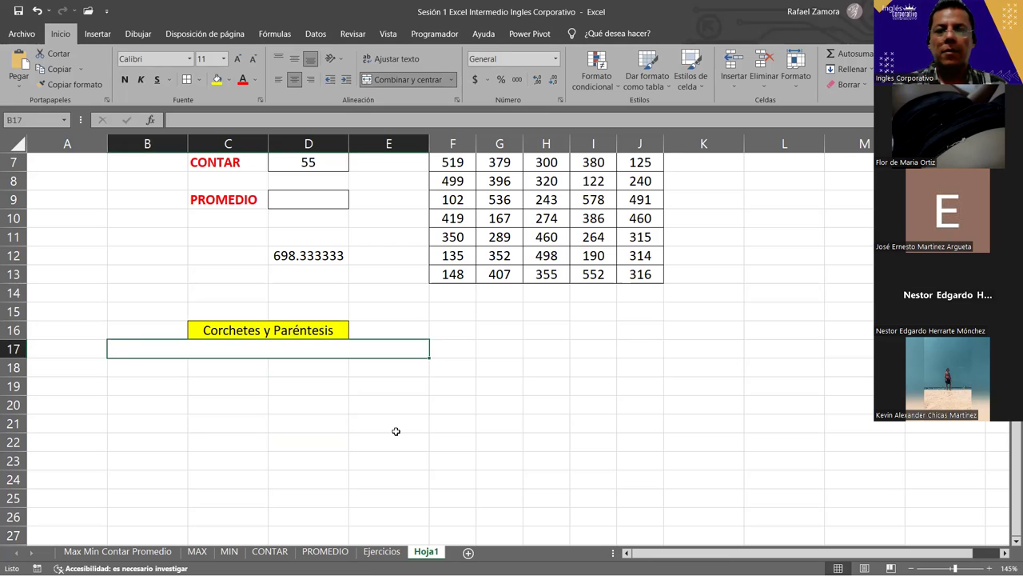
Enter 'Potencias y Raíces' in B17 and fill it orange.
type("Potencias ")
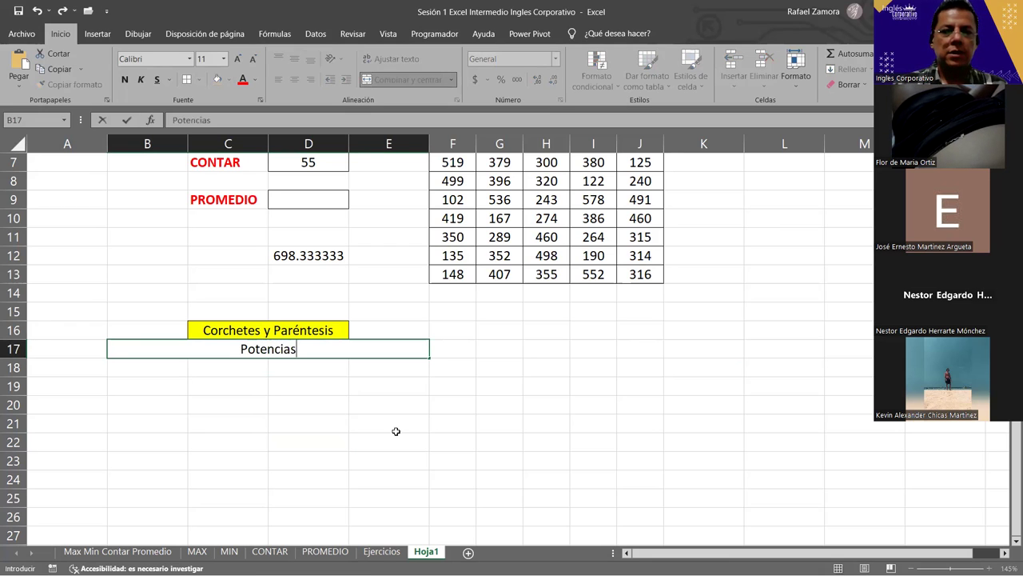
type("y Raíces")
key("Return")
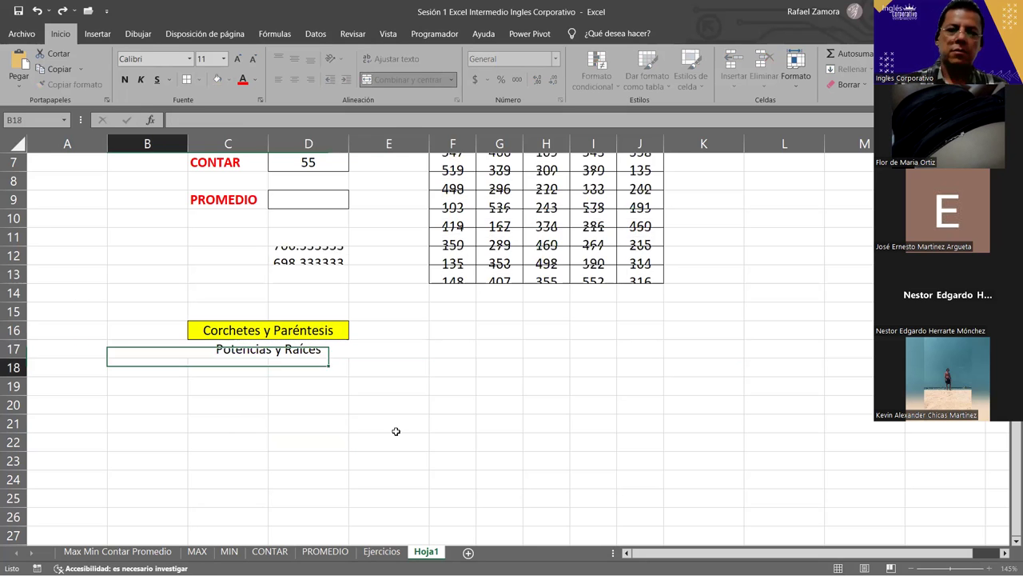
left_click(347, 357)
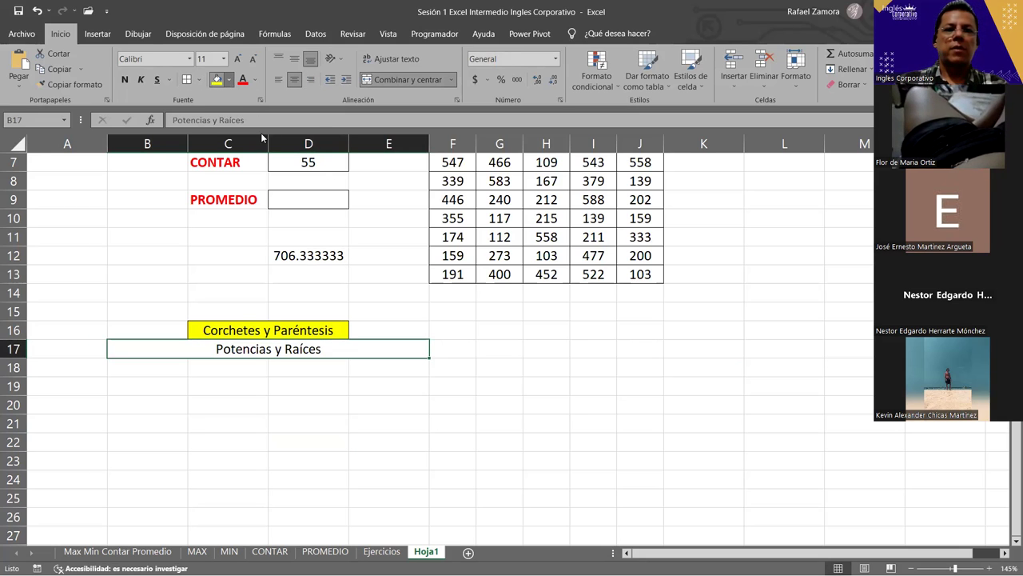
left_click(231, 81)
left_click(269, 140)
left_click(290, 398)
Move both coloured labels into columns F–I beside the number table.
left_click(1005, 554)
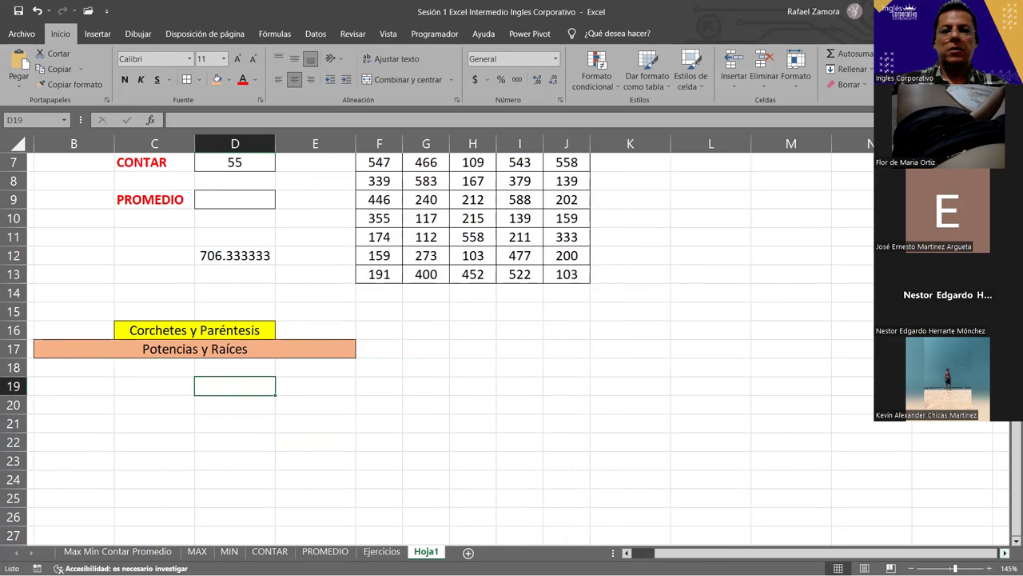
left_click(1005, 553)
mouse_move(72, 329)
left_mouse_down()
mouse_move(88, 345)
mouse_move(228, 348)
left_mouse_up()
left_click(135, 325)
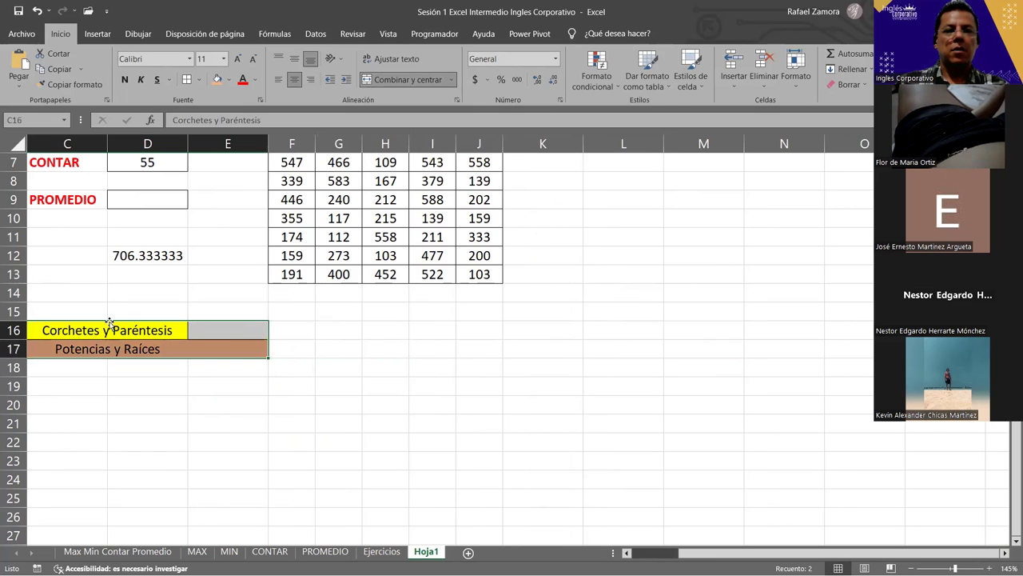
left_click_drag(398, 328, 400, 330)
left_click(417, 407)
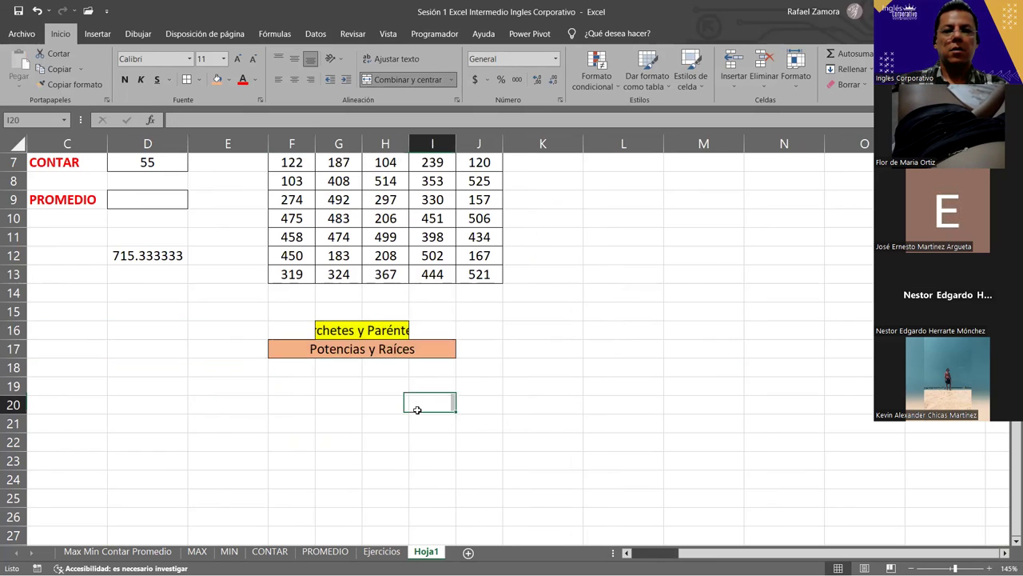
left_click(344, 330)
Shrink the Corchetes y Paréntesis heading font to size 8 so it fits.
left_click_drag(305, 328, 424, 326)
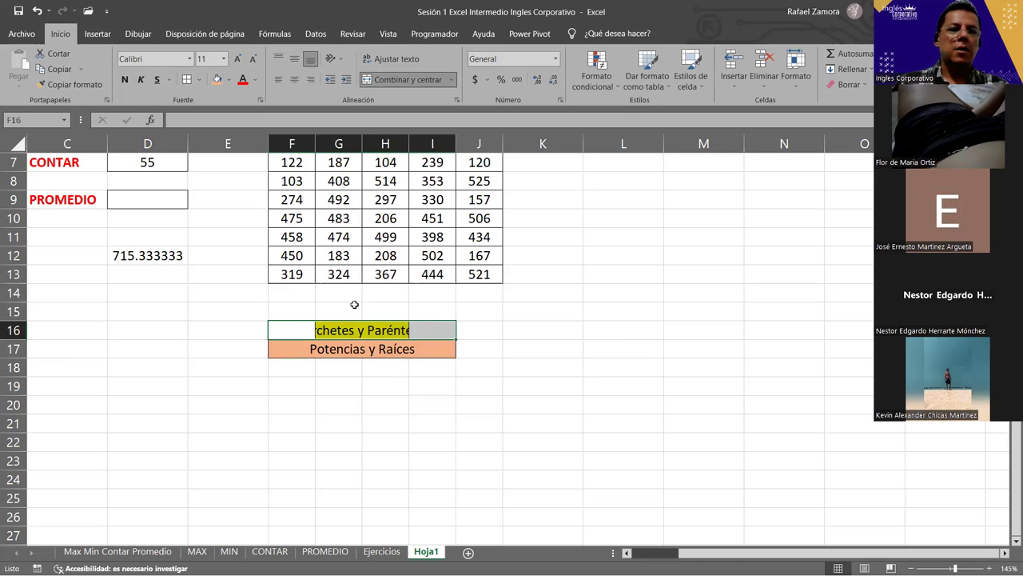
left_click(374, 329)
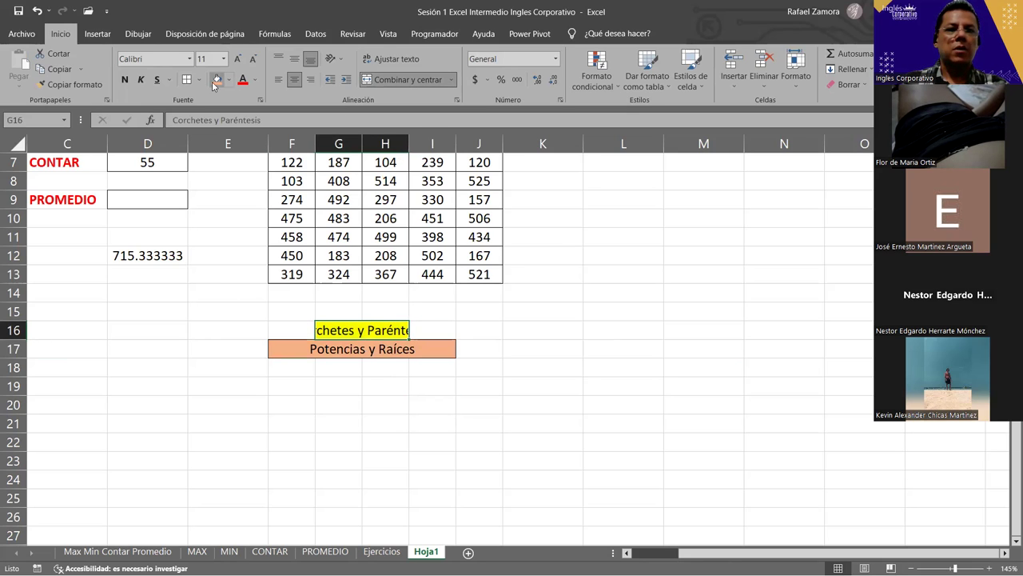
left_click(253, 63)
left_click(253, 64)
left_click(253, 63)
Merge cells F18:I18 into one.
left_click(395, 368)
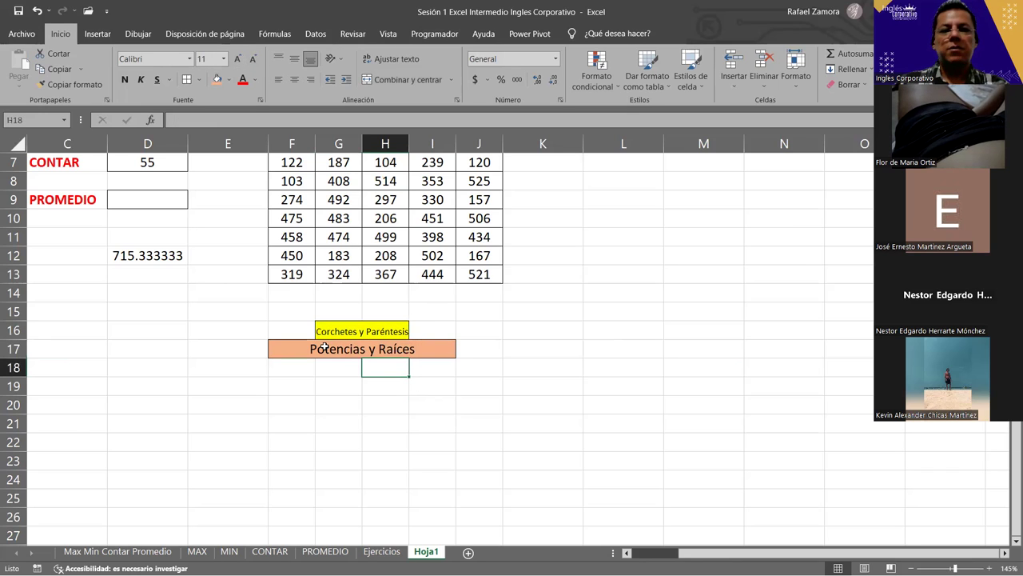
left_click_drag(277, 366, 453, 366)
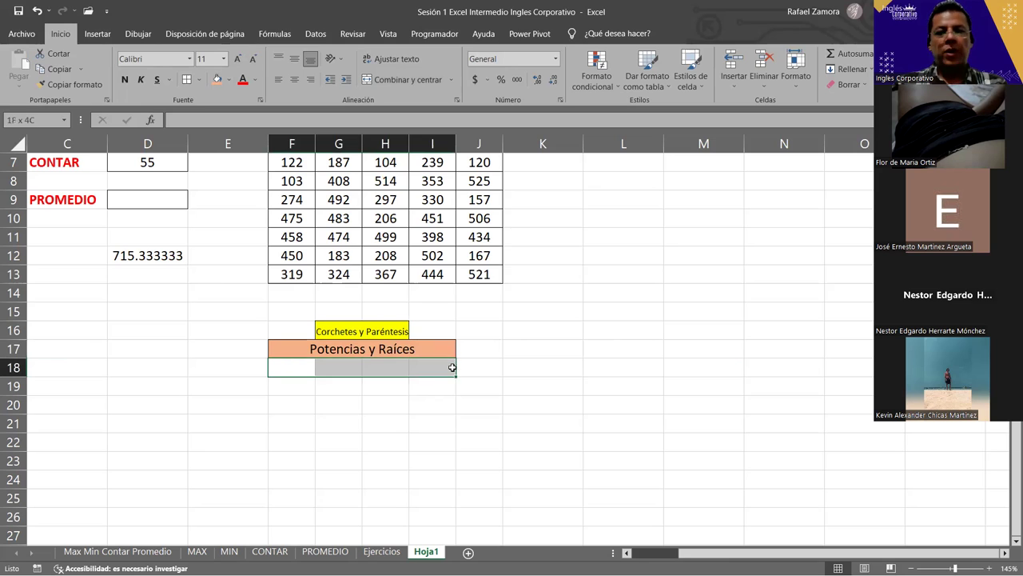
left_click(404, 79)
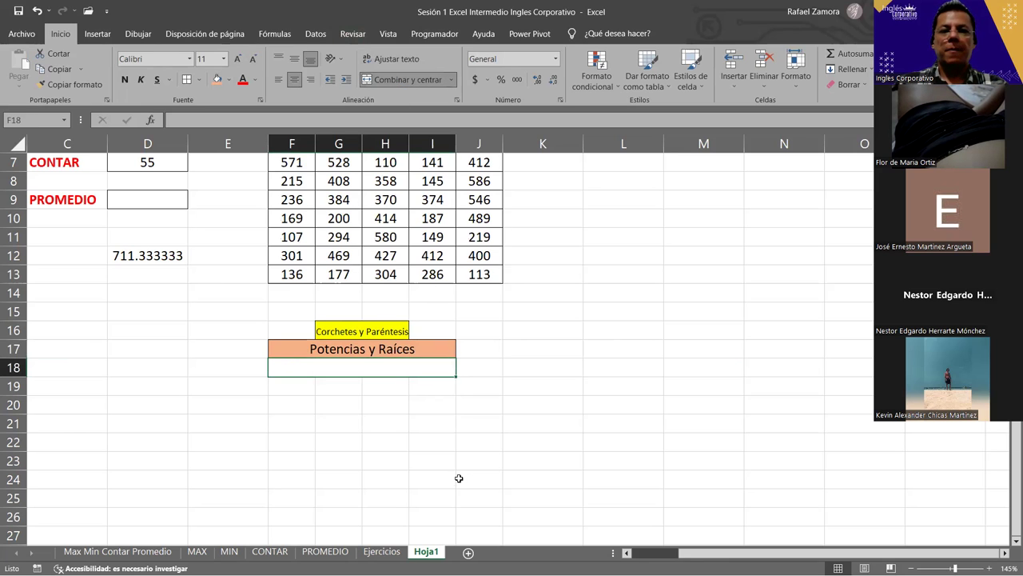
Enter 'Multiplicación y División' in F18 and set both labels to font size 10.
type("Multiplicación y Divisi")
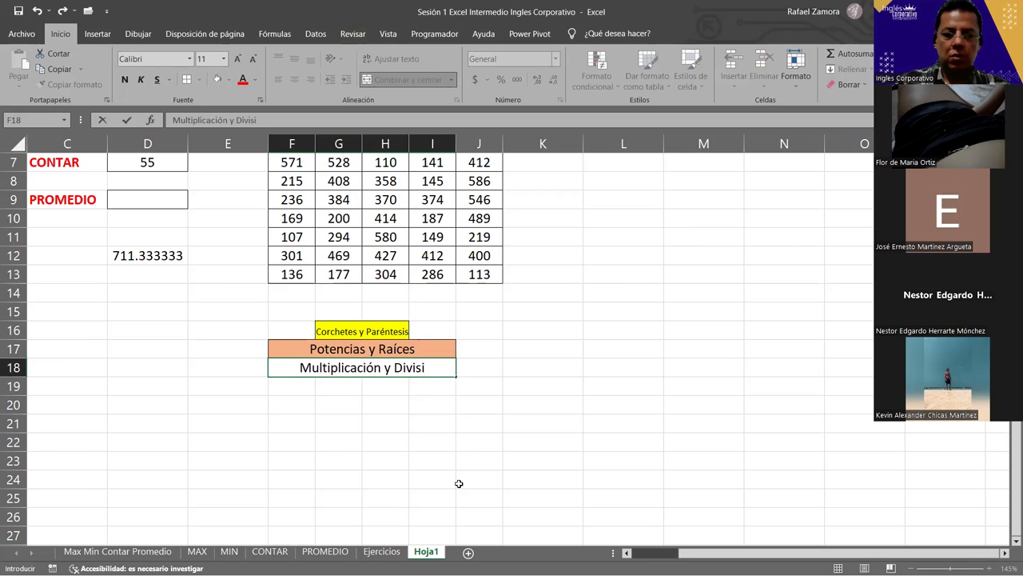
type("ón")
key("Return")
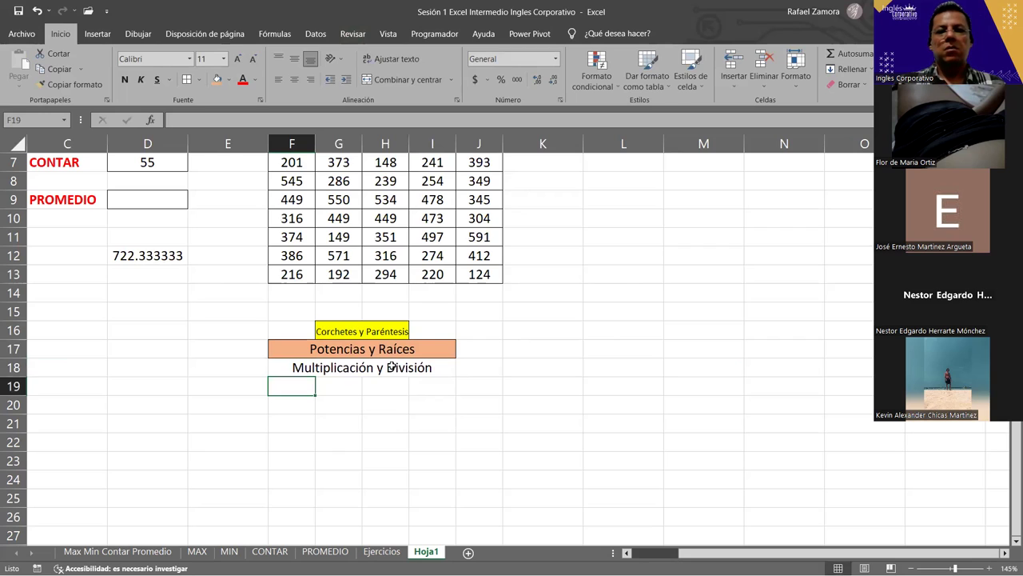
left_click(392, 366)
left_click(252, 61)
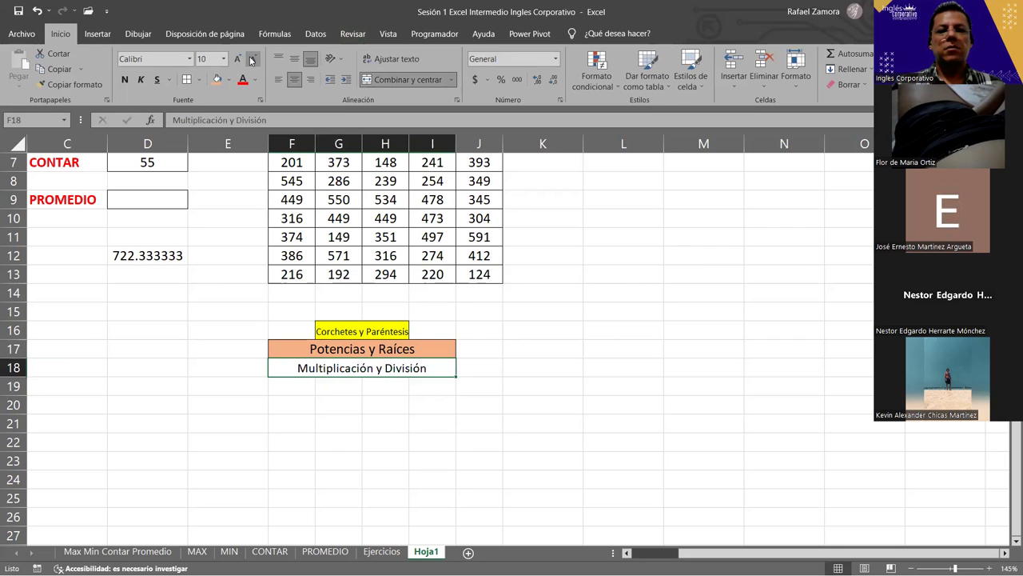
left_click(337, 351)
left_click(254, 61)
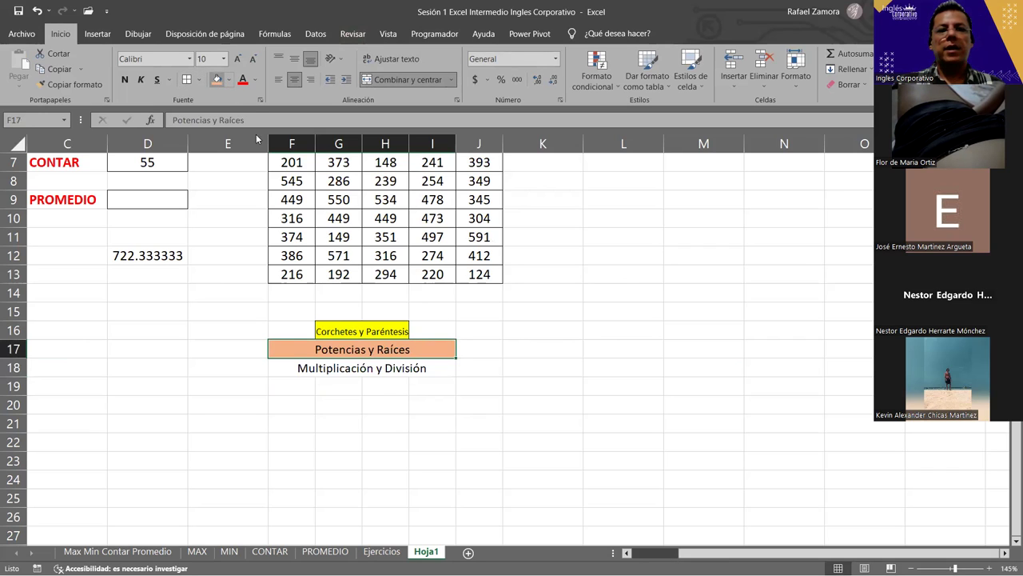
Fill Potencias y Raíces blue and Multiplicación y División gold.
left_click(227, 80)
left_click(256, 140)
key("Return")
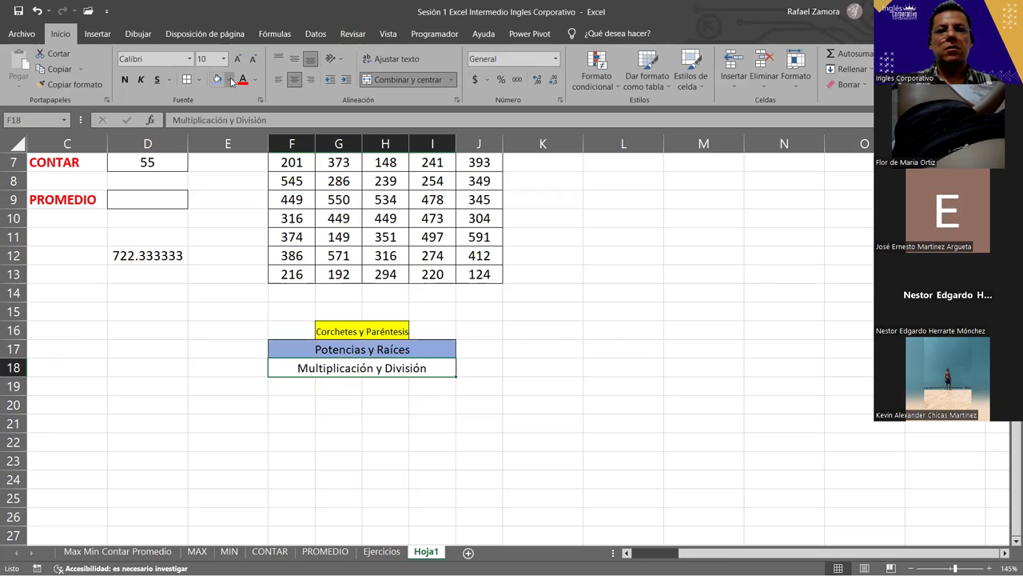
left_click(229, 81)
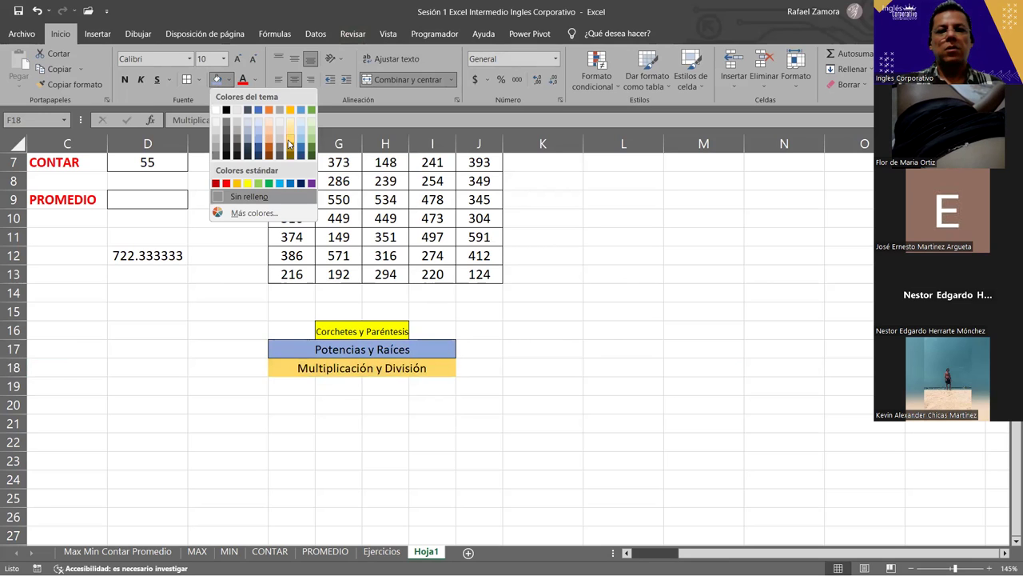
left_click(187, 97)
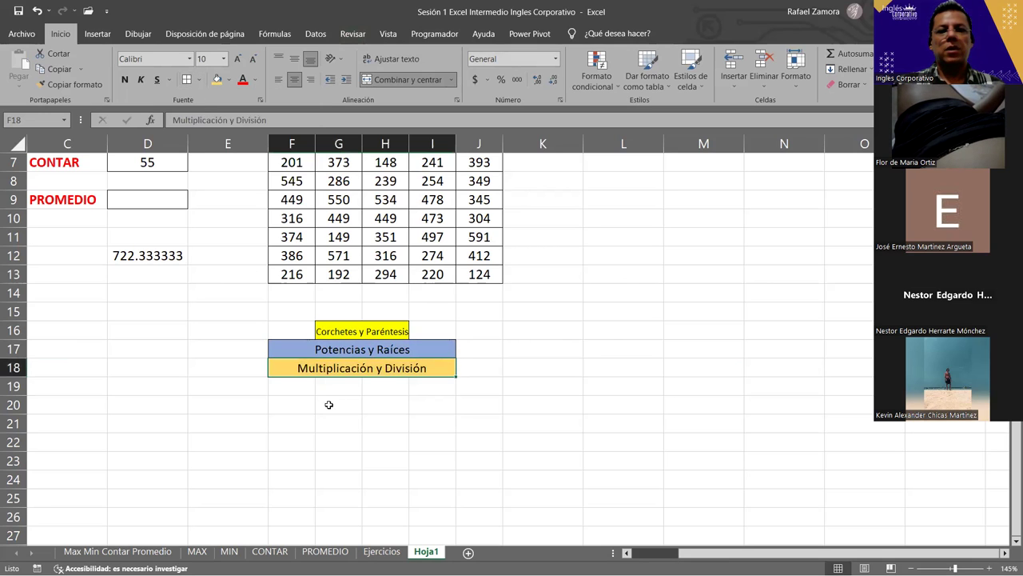
Merge cells F19:I19 into one.
left_click_drag(296, 381, 443, 381)
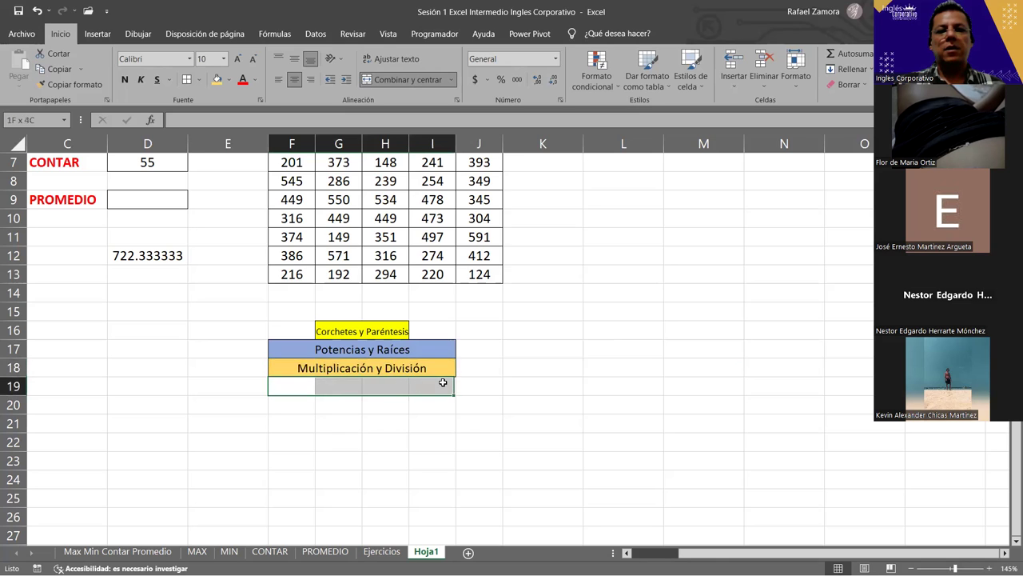
left_click(294, 385)
left_click_drag(286, 386, 423, 385)
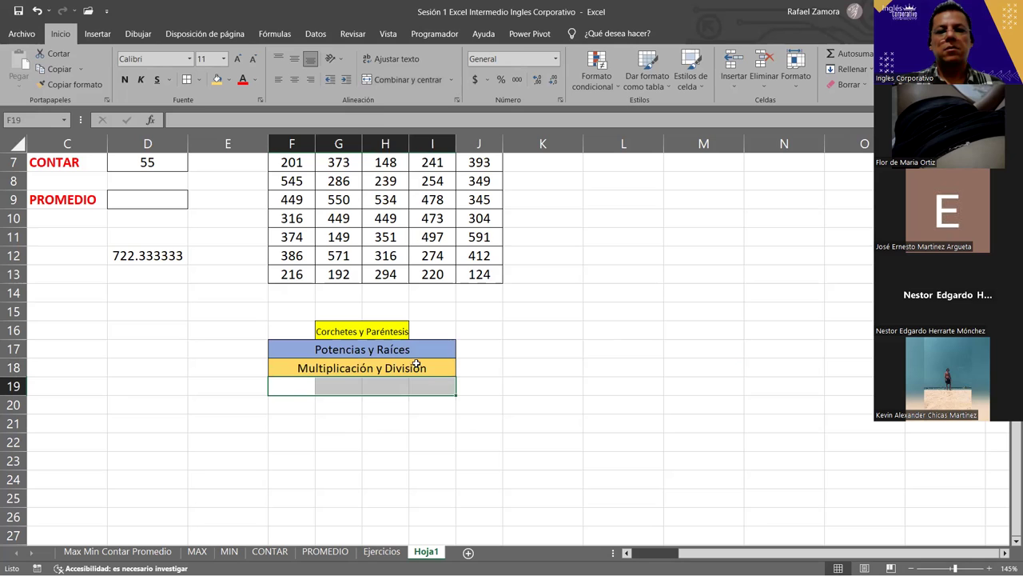
left_click(392, 80)
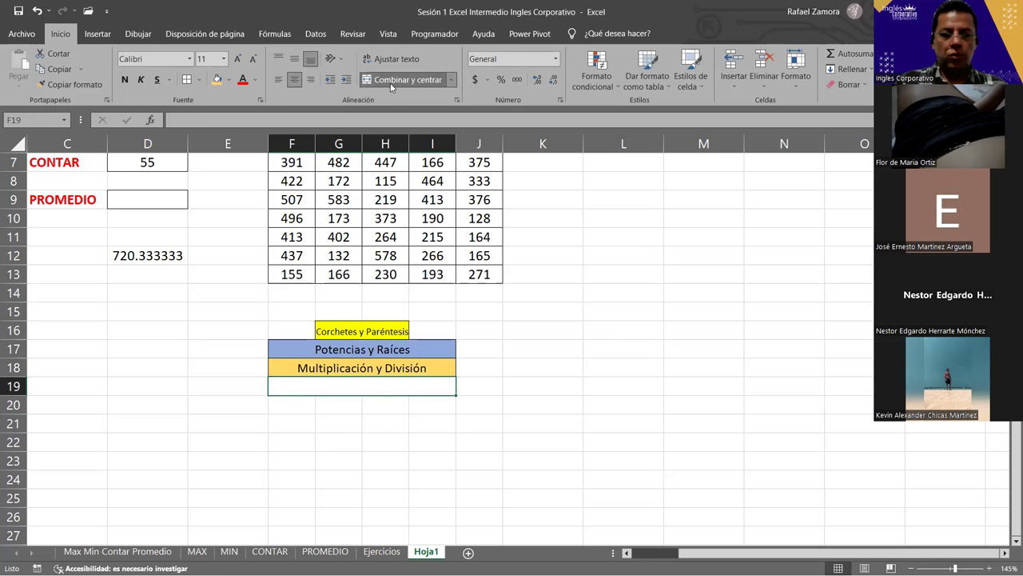
Enter 'Suma y Resta' in the merged F19:I19 row below the gold row.
type("Suma y Resta")
left_click(386, 477)
left_click(353, 384)
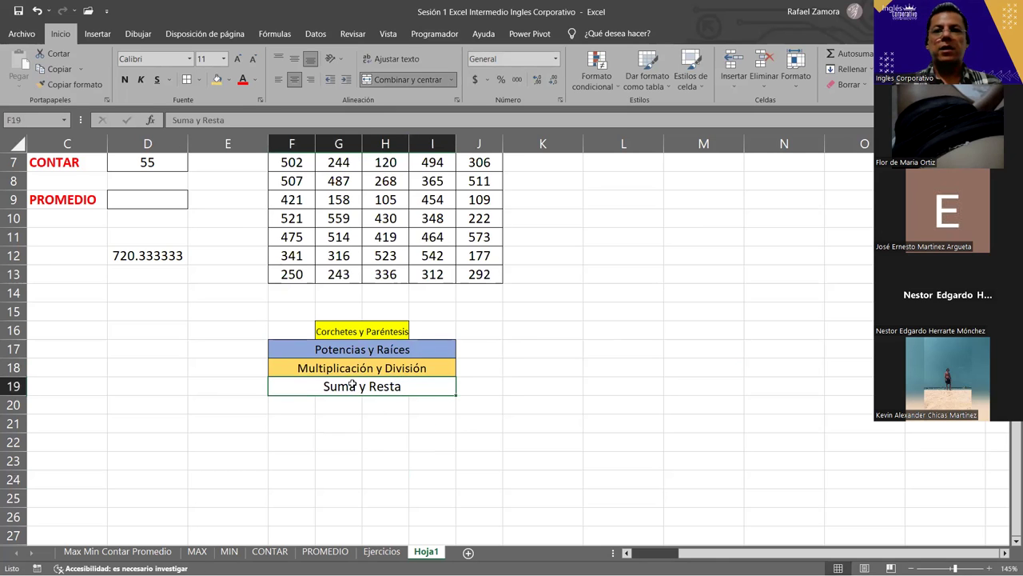
left_click(230, 81)
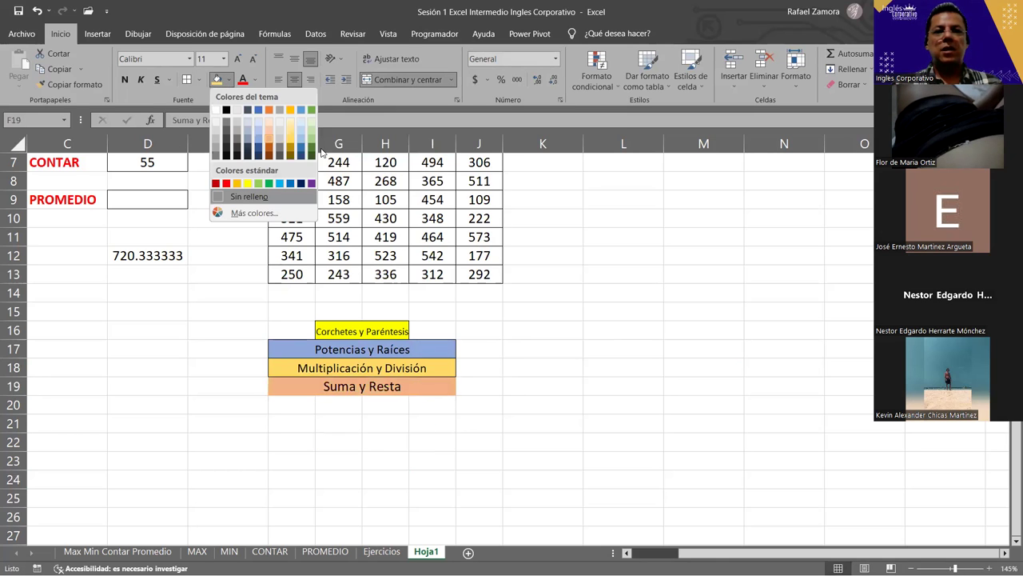
Fill Suma y Resta light green and type the expression 25/2+10*3 in D21.
left_click(311, 141)
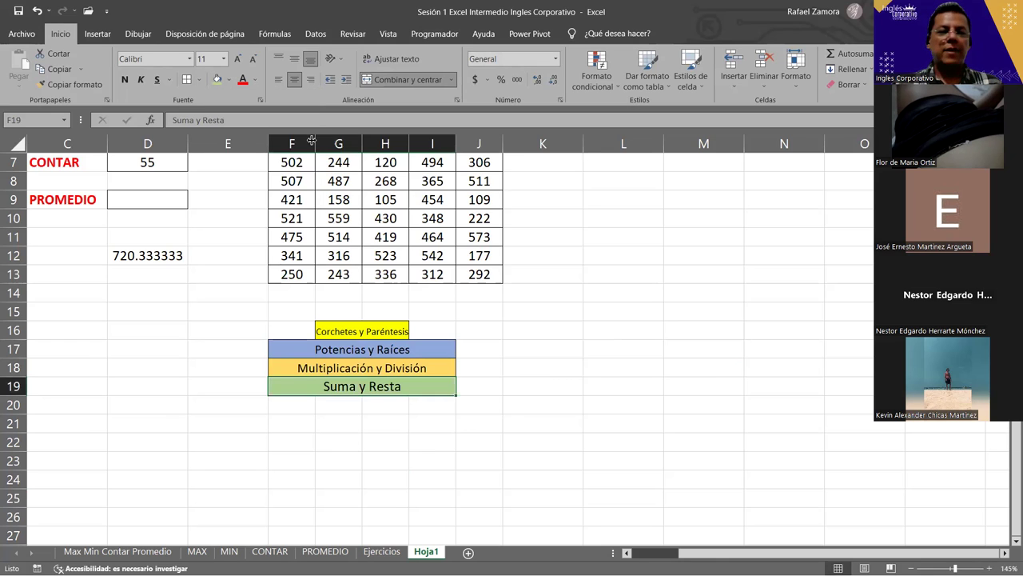
left_click(435, 485)
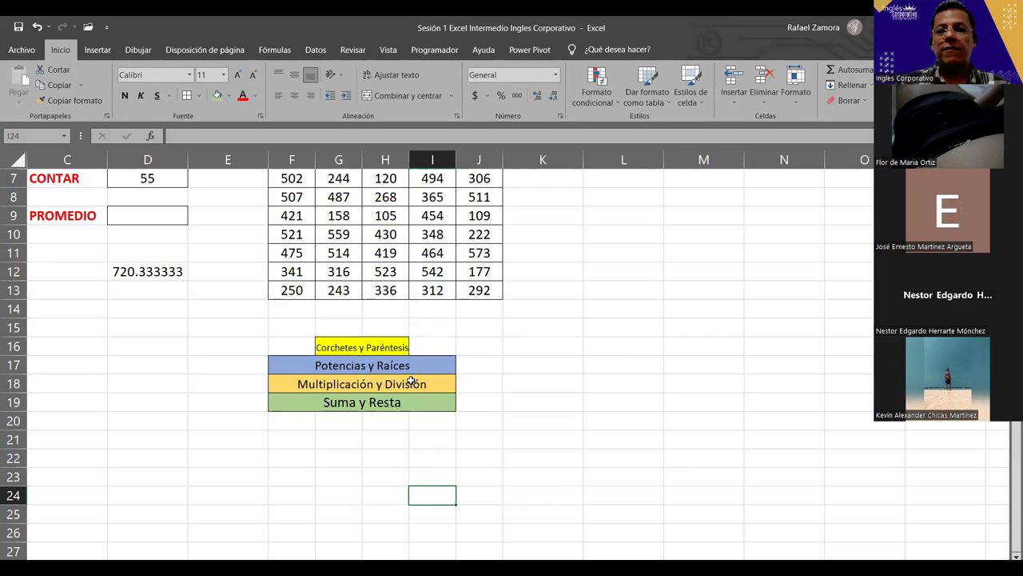
left_click(125, 440)
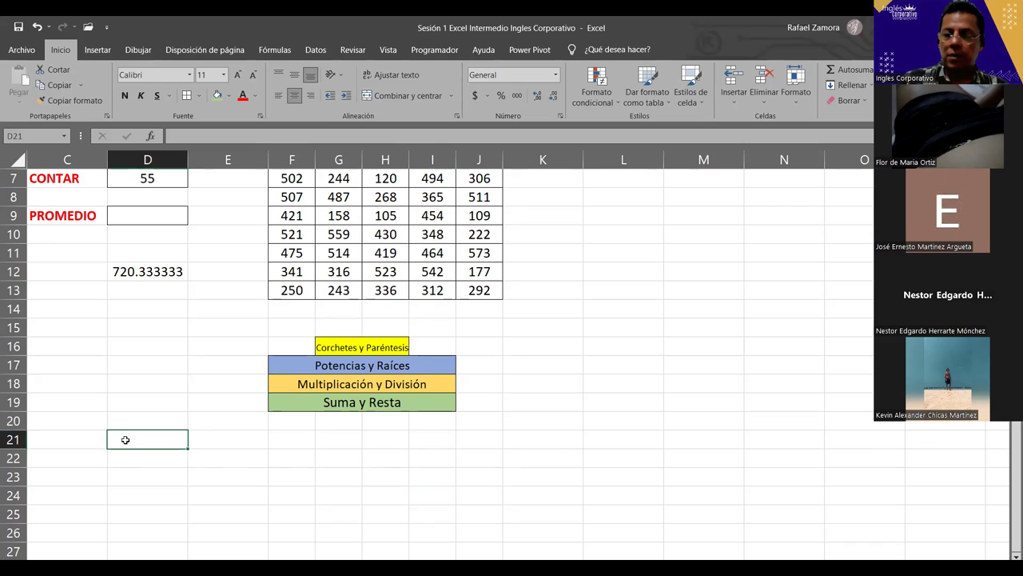
type("25/2+10")
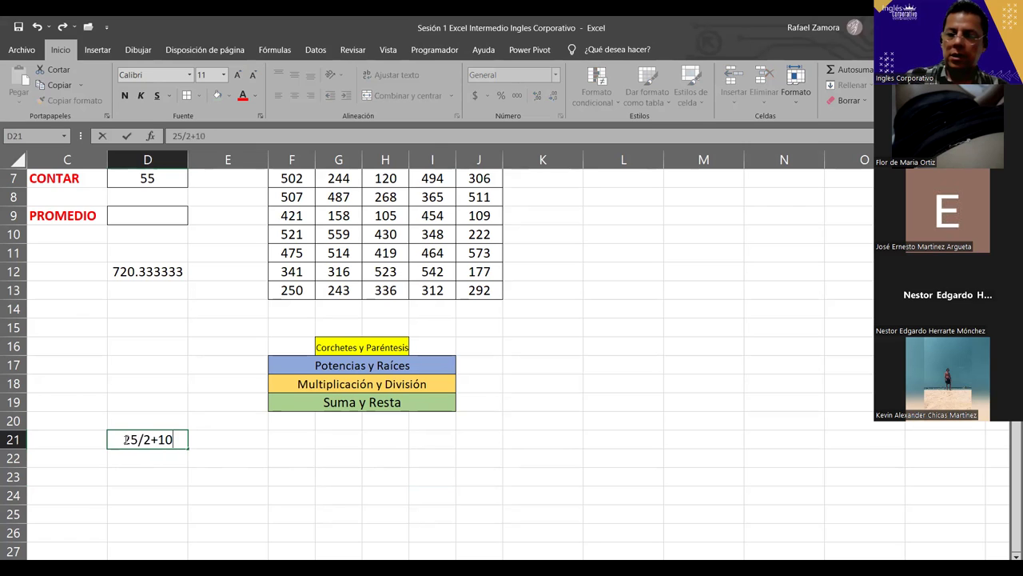
type("*3")
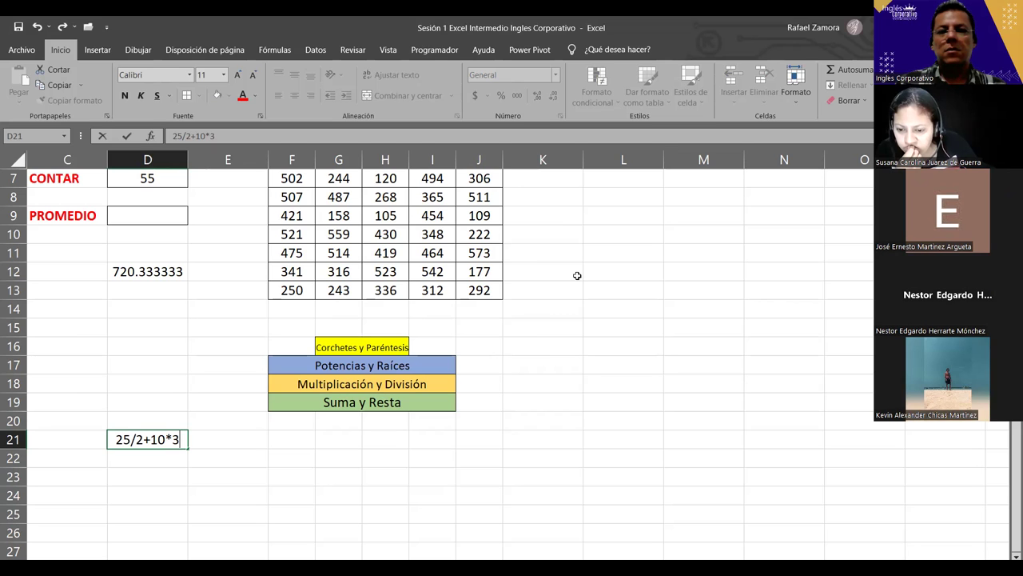
left_click(339, 350)
left_click_drag(300, 346, 432, 347)
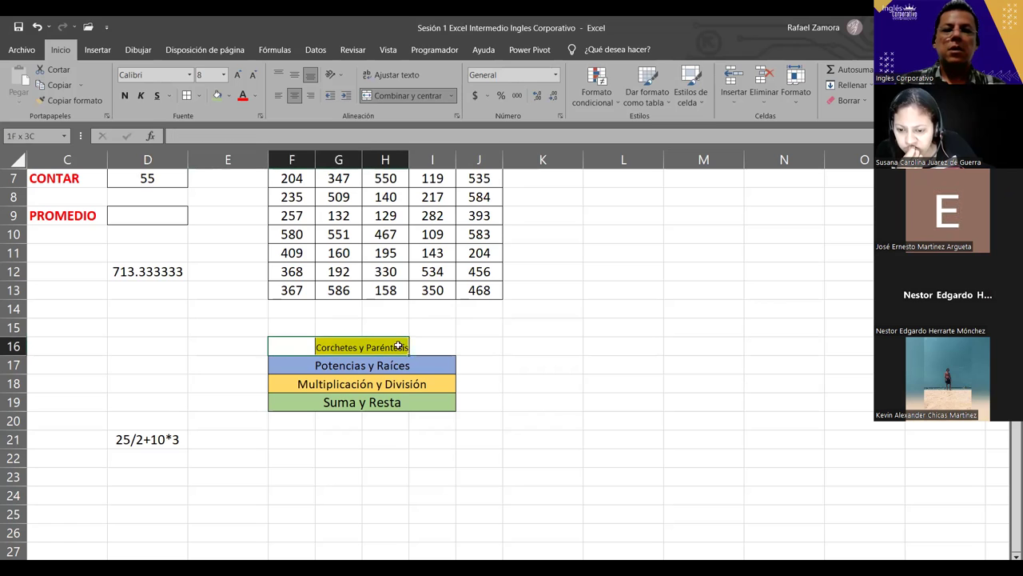
left_click(410, 97)
left_click(216, 95)
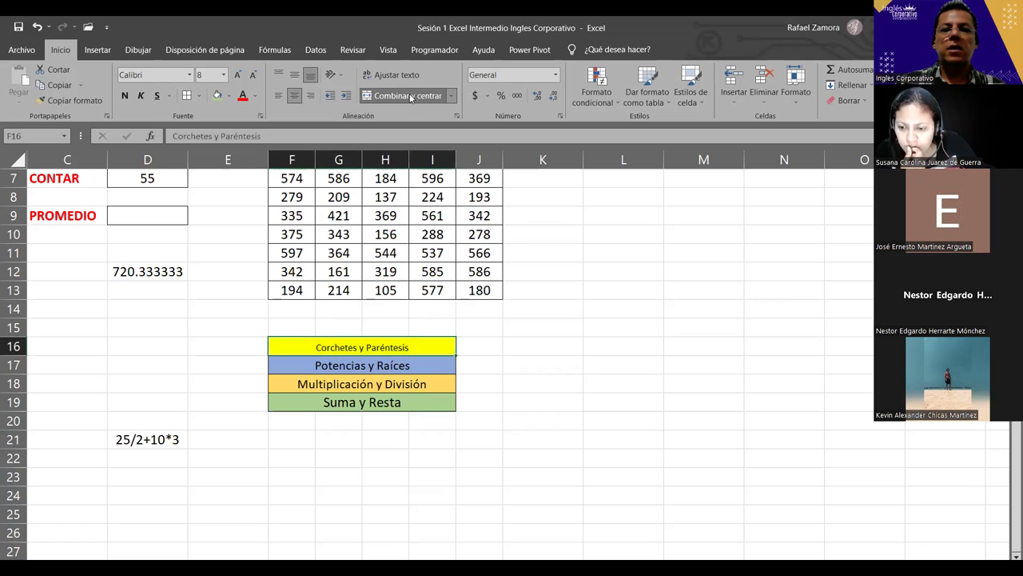
left_click(238, 75)
left_click(238, 76)
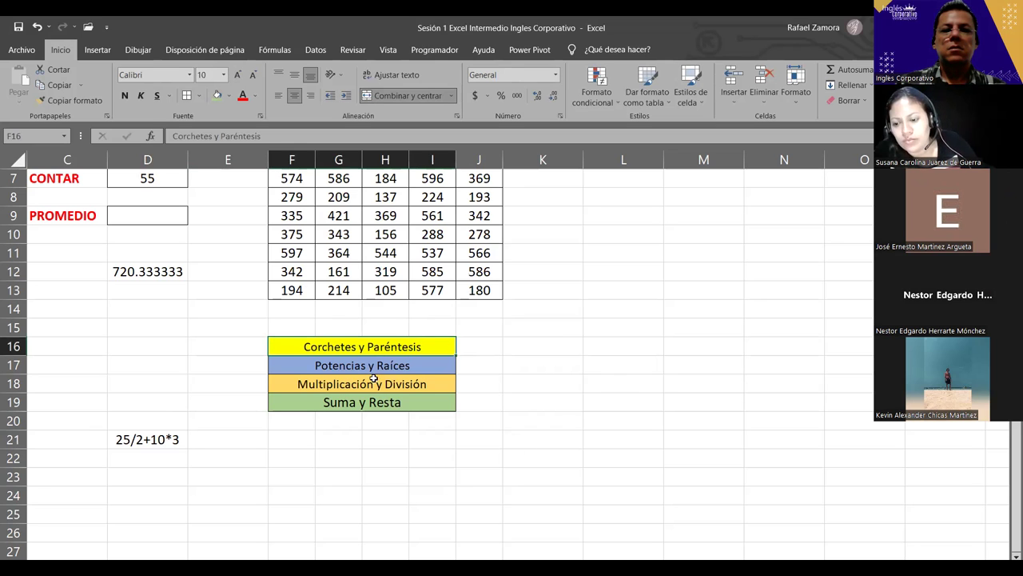
left_click(485, 348)
left_click(447, 345)
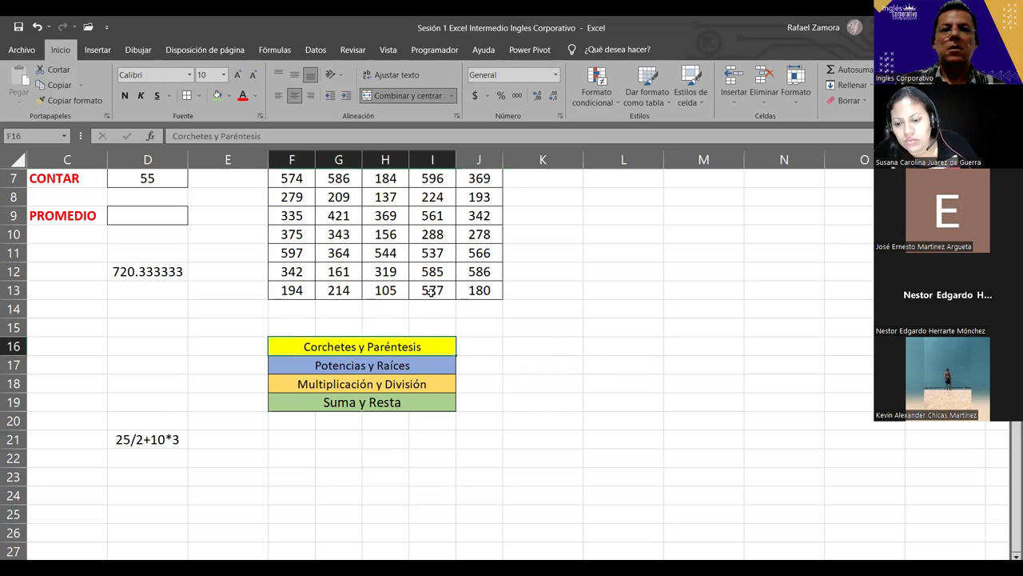
left_click(479, 352)
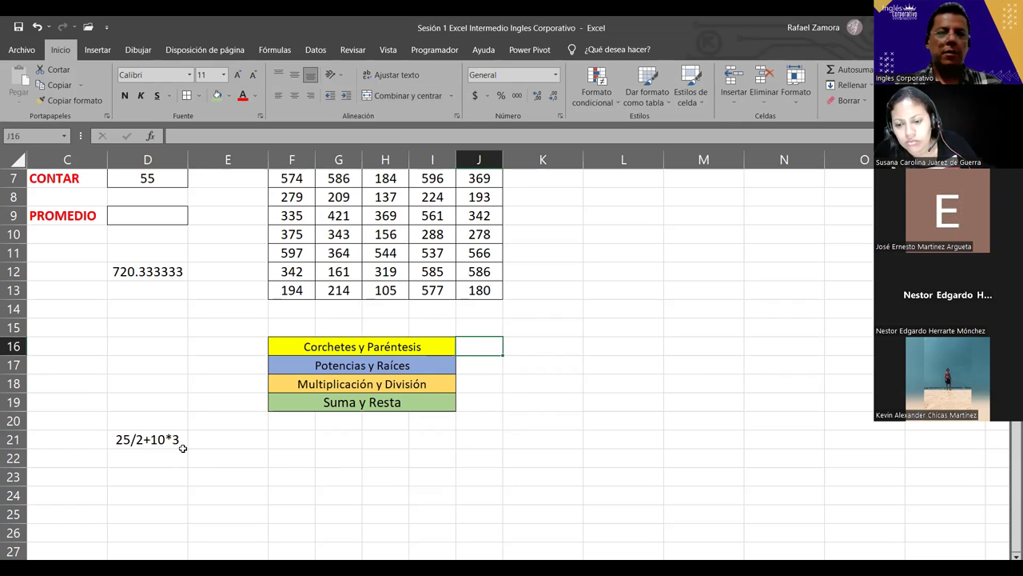
Append +200*3/3 to D21's expression, making 25/2+10*3+200*3/3.
double_click(131, 439)
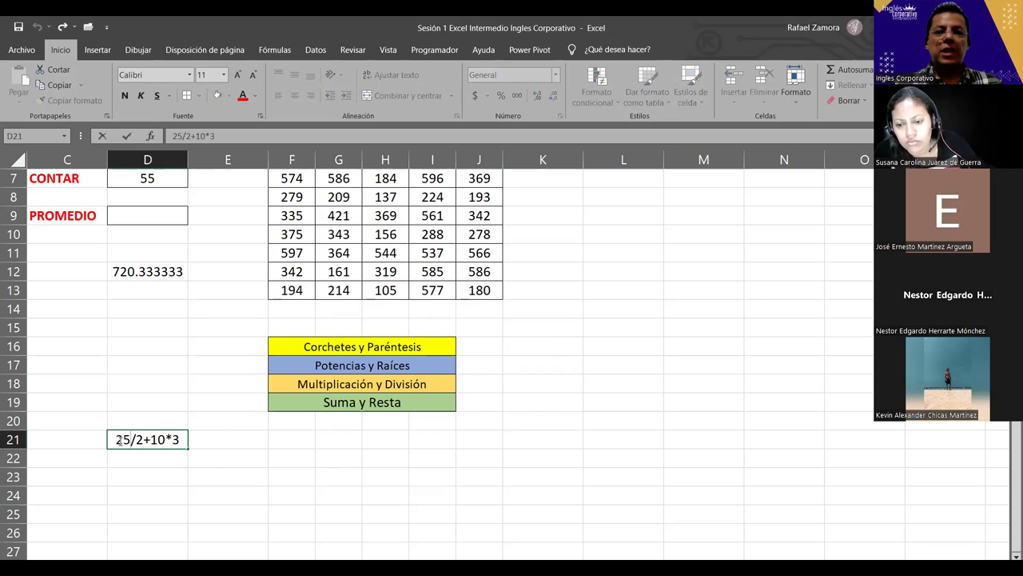
double_click(142, 439)
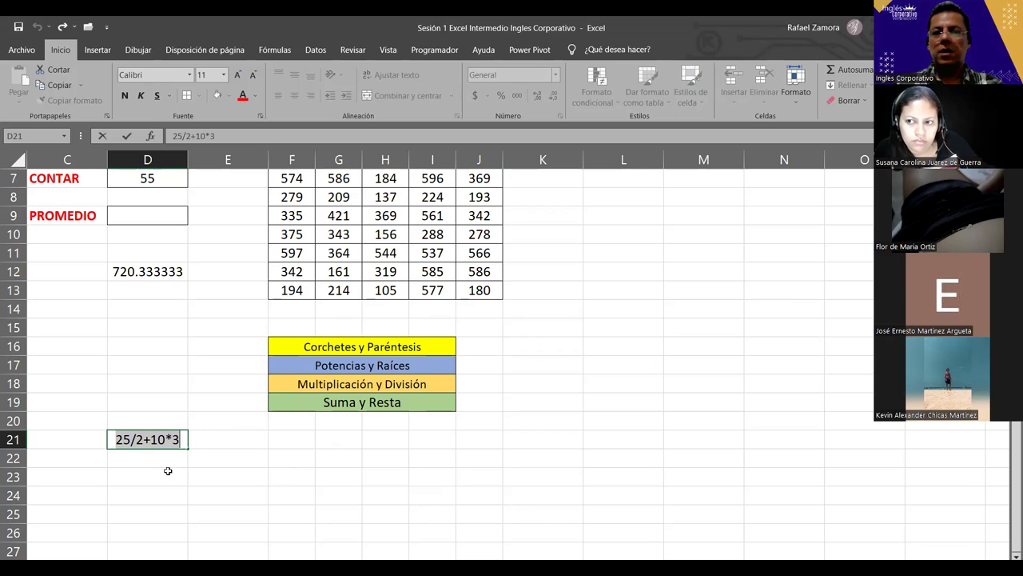
left_click(142, 440)
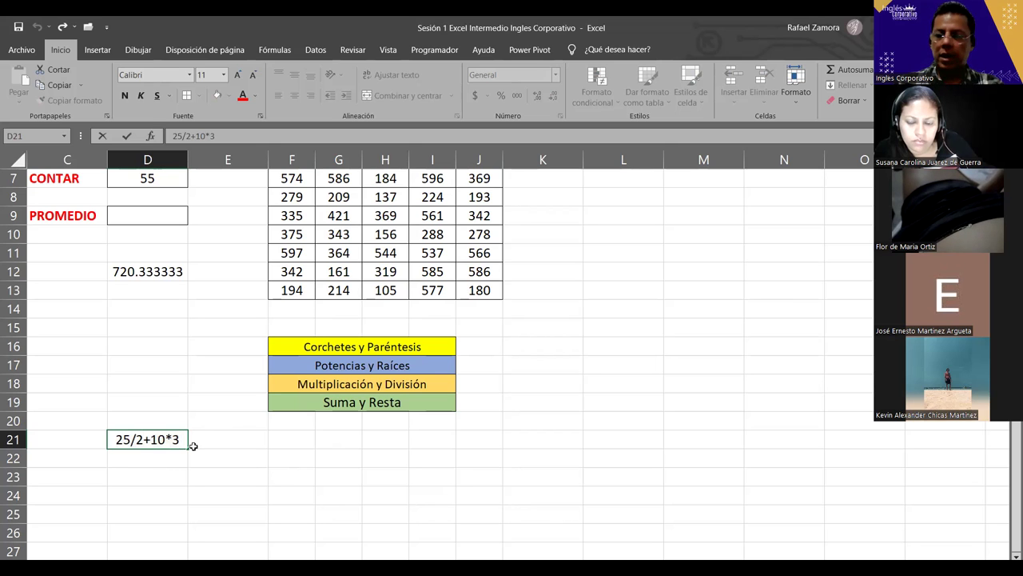
type("+200*")
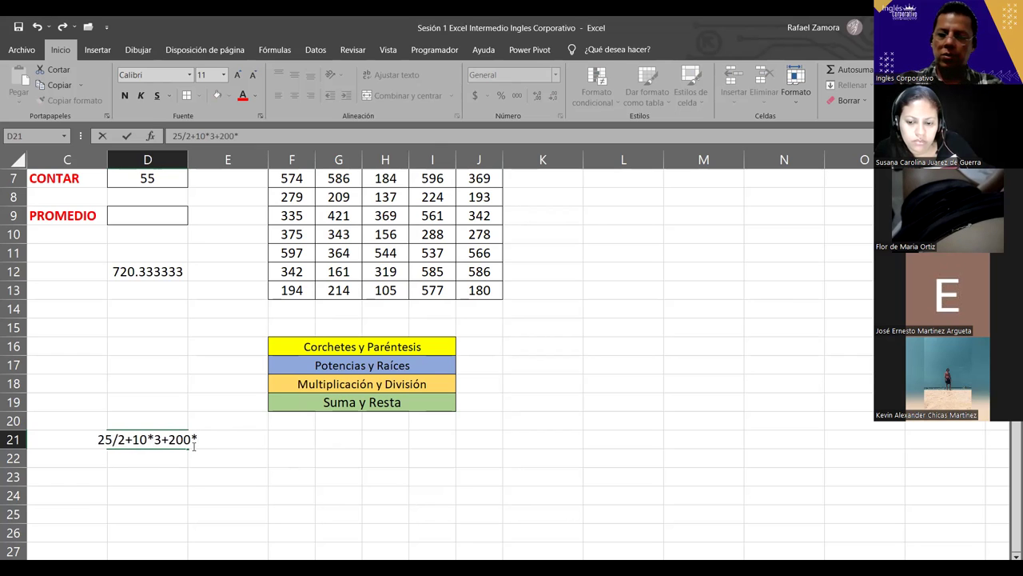
type("3")
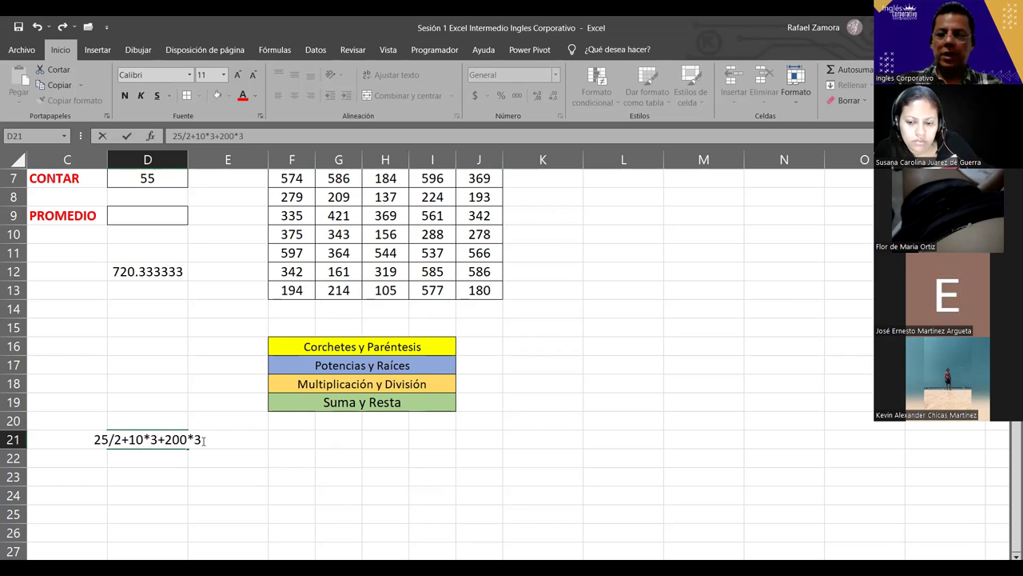
type("/3")
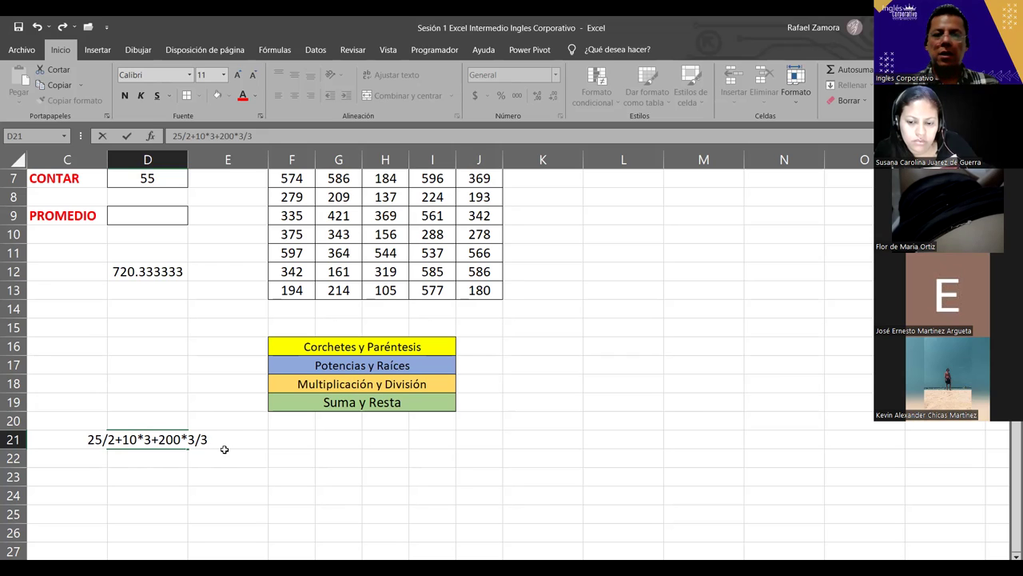
Highlight the 25/2, 10*3 and 200*3 terms in turn to explain operator precedence.
left_click_drag(94, 439, 110, 439)
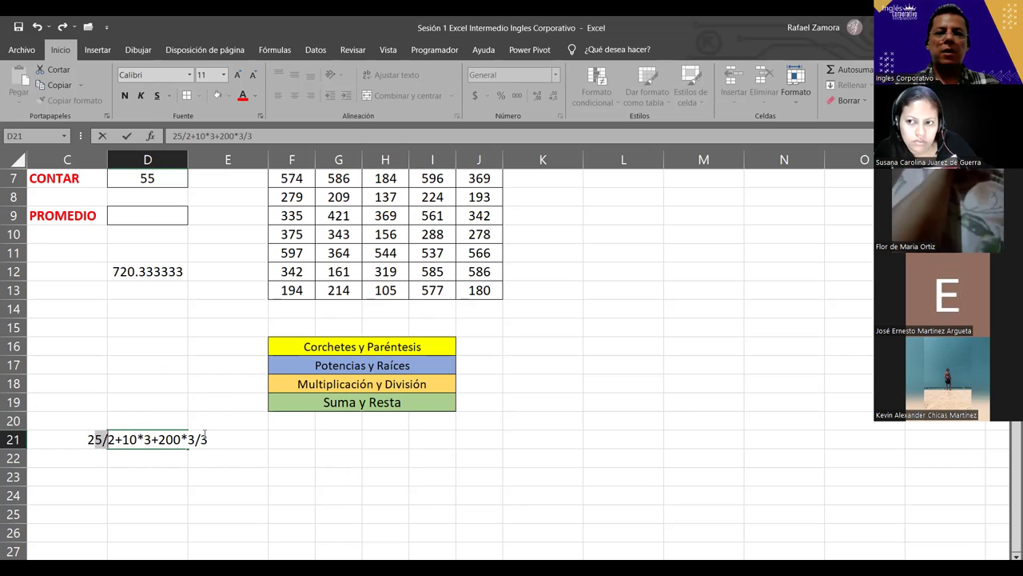
left_click(210, 444)
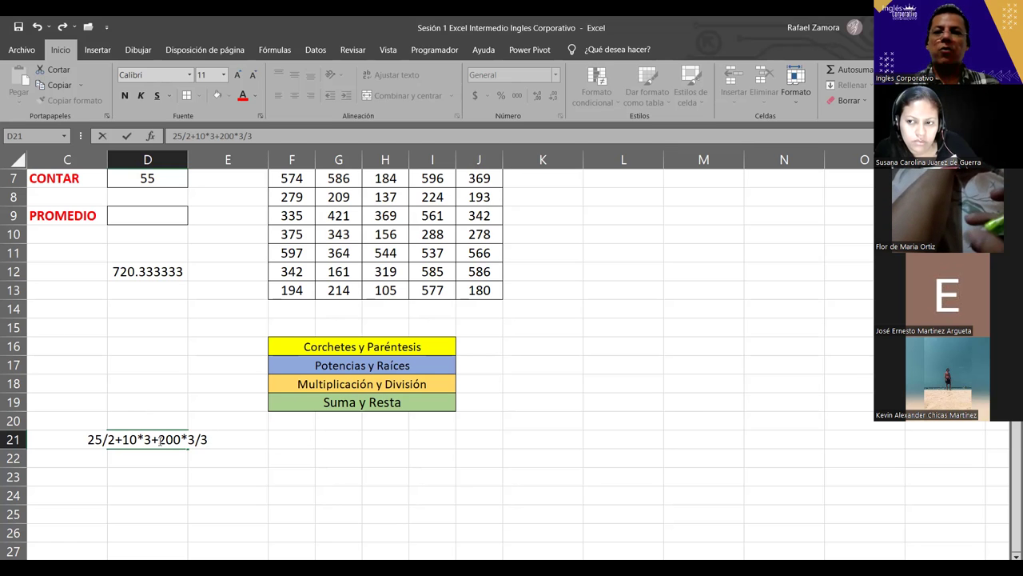
left_click_drag(88, 439, 117, 439)
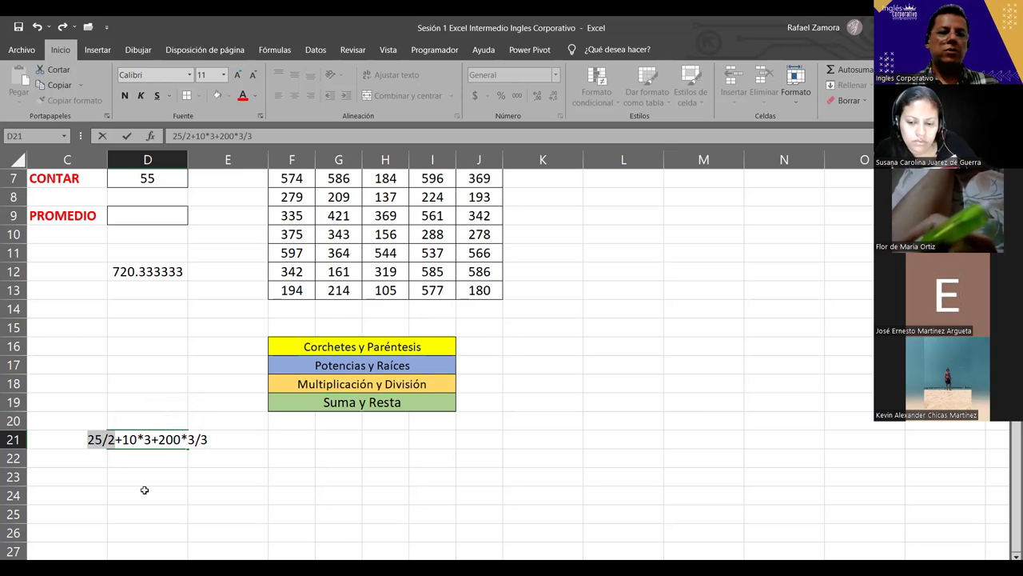
left_click(126, 441)
left_click_drag(122, 439, 187, 440)
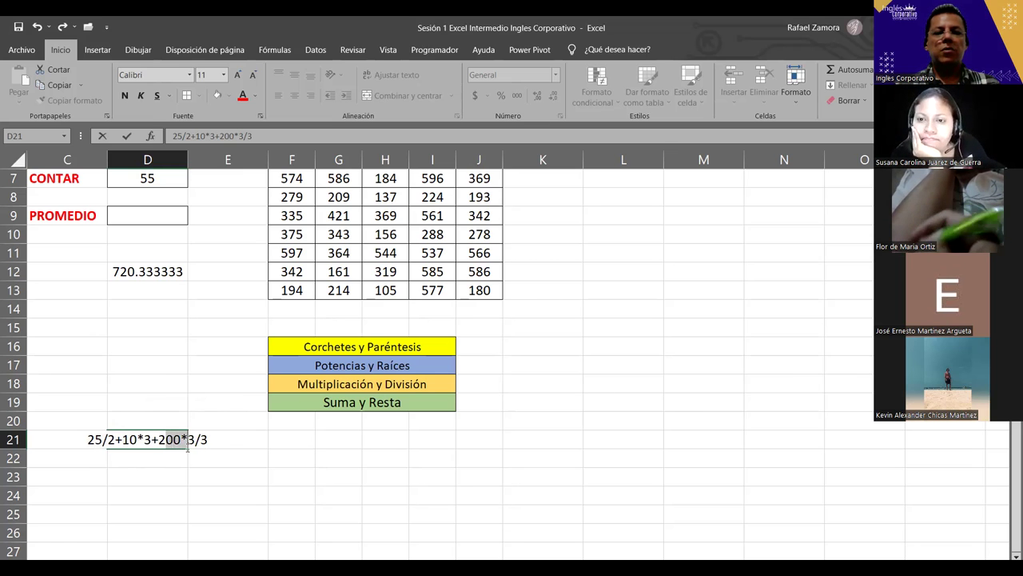
left_click(166, 439)
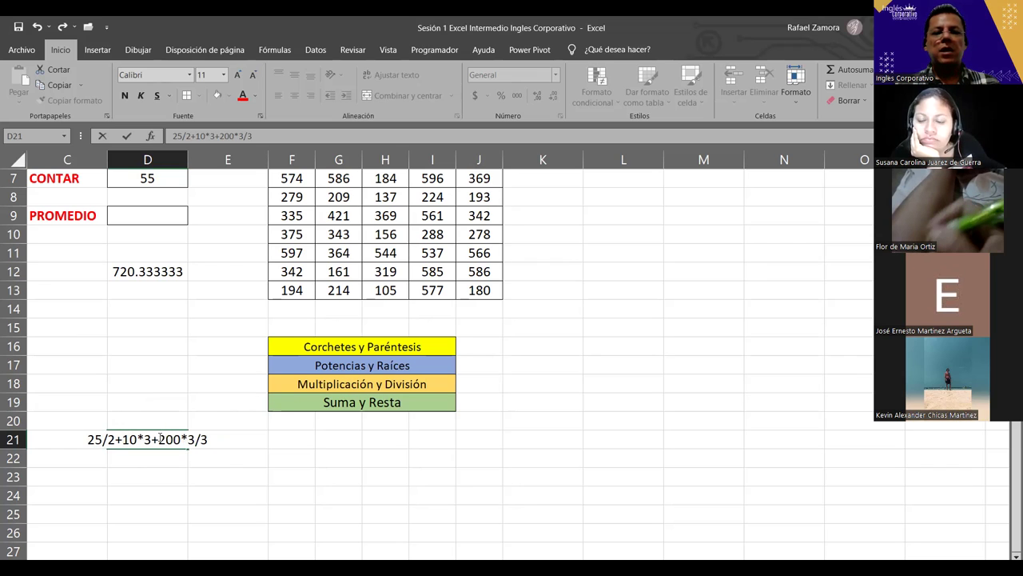
left_click_drag(159, 439, 213, 441)
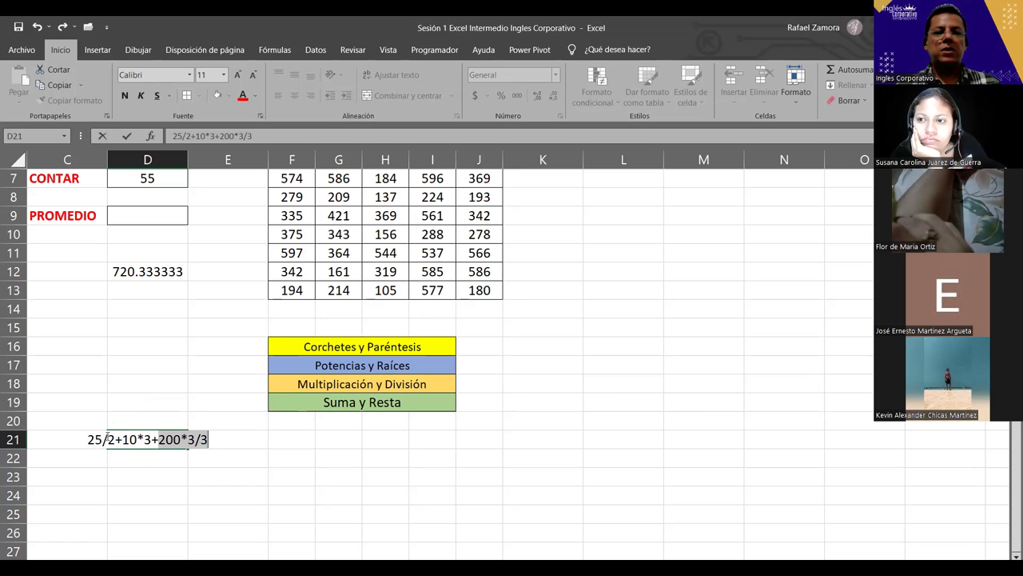
left_click_drag(88, 439, 208, 439)
key("Escape")
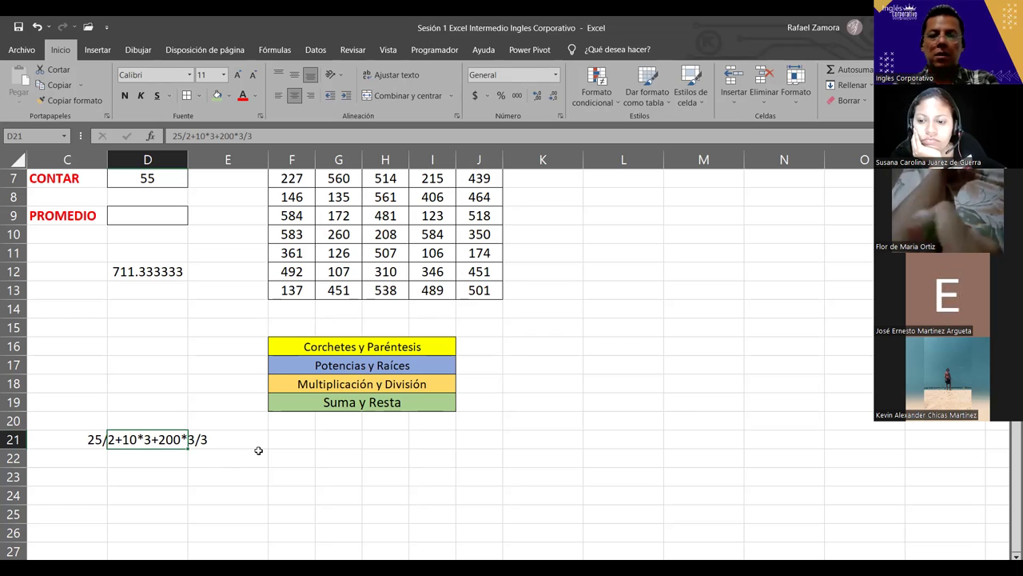
Clear the sample expression from D21.
key("Delete")
scroll(361, 475, "up", 2)
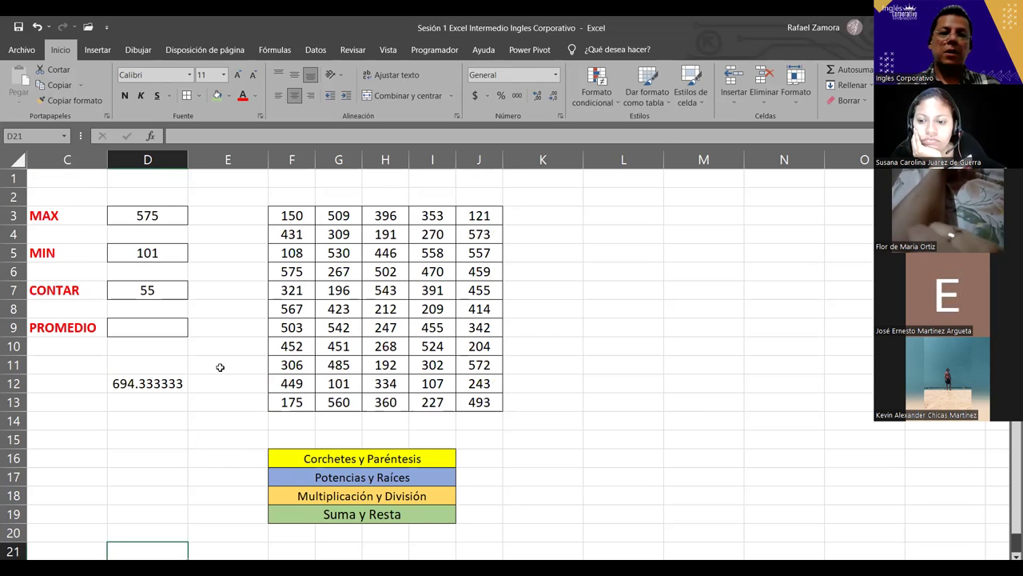
left_click(168, 388)
double_click(168, 388)
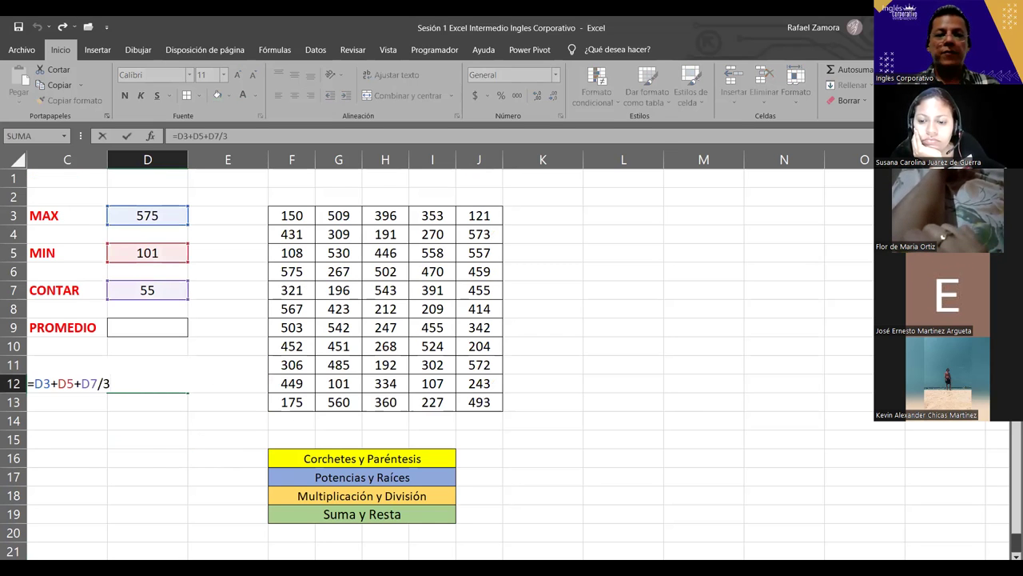
left_click(84, 410)
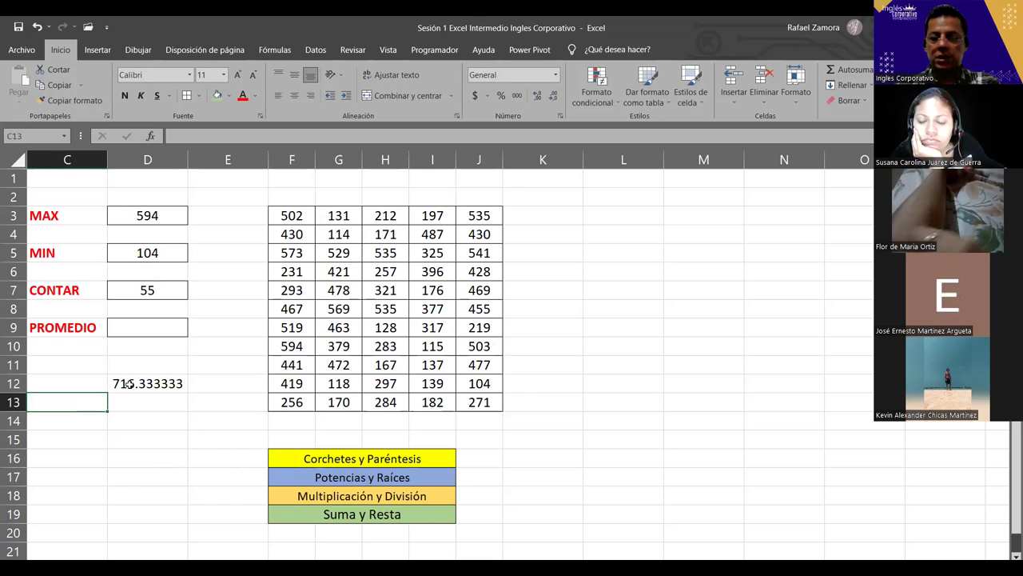
Add parentheses in D12 so it reads =(D3+D5+D7)/3.
scroll(128, 384, "left", 2)
left_click(279, 385)
double_click(281, 387)
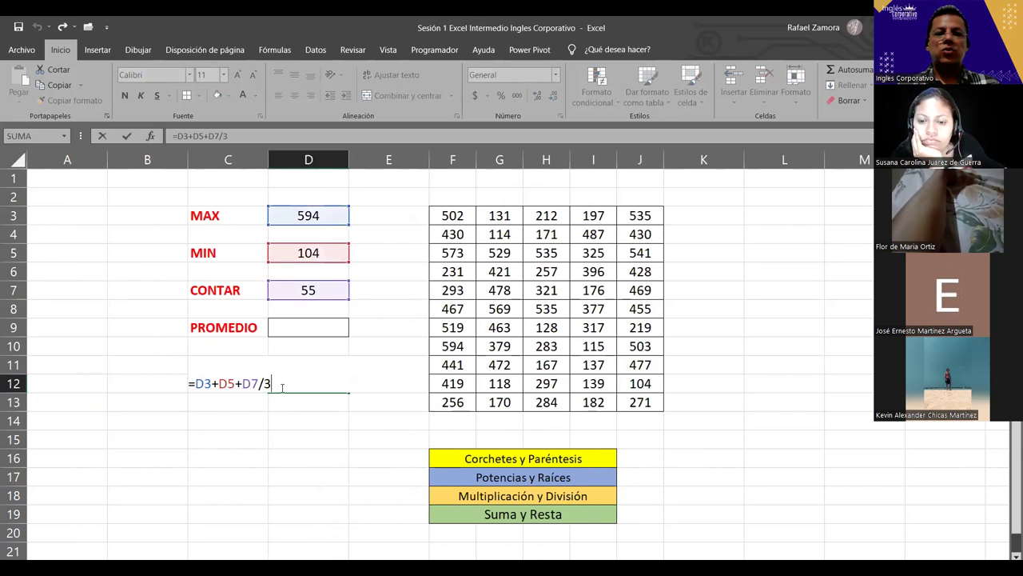
left_click(196, 385)
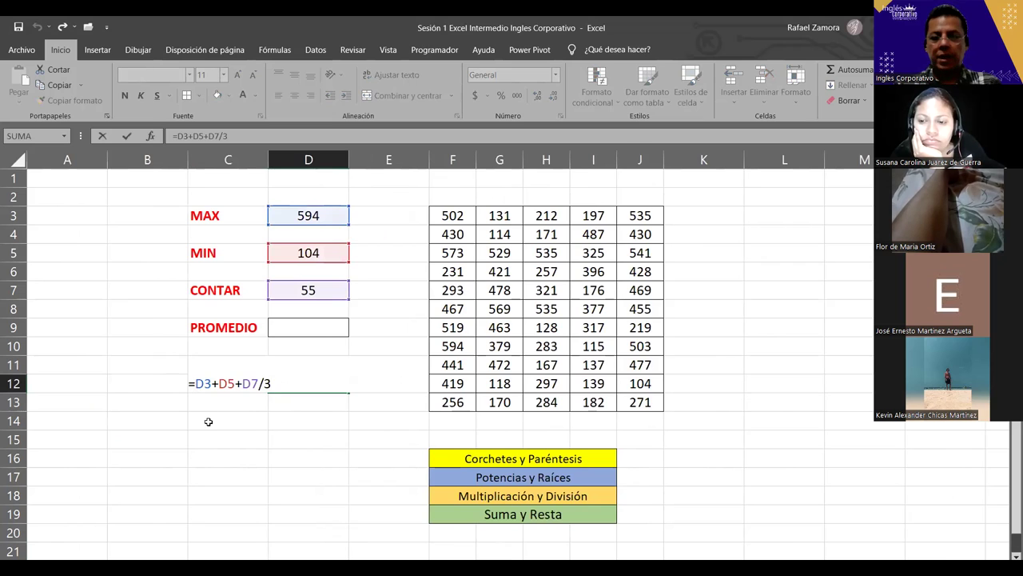
type("(")
left_click(263, 383)
type(")")
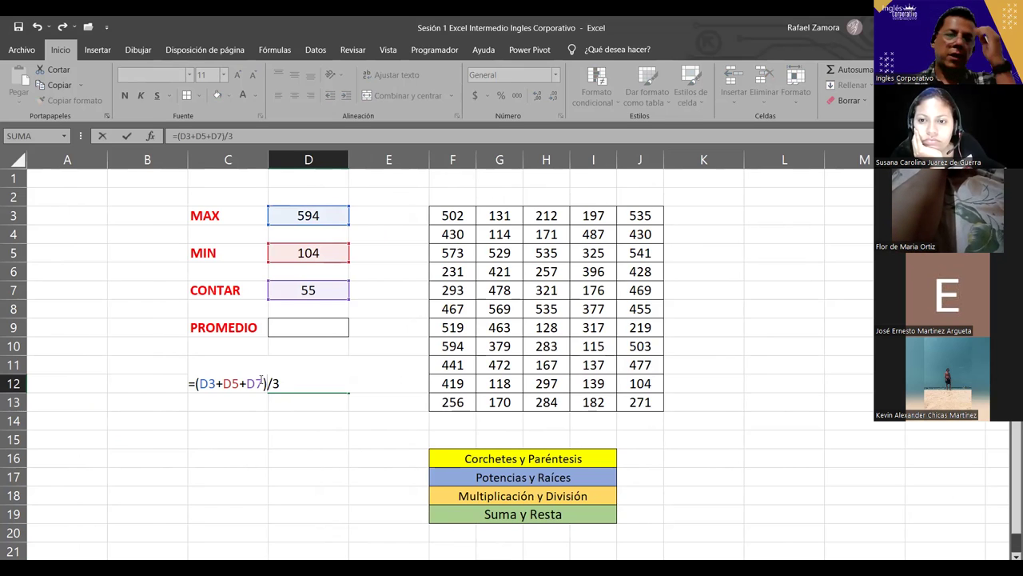
key("Return")
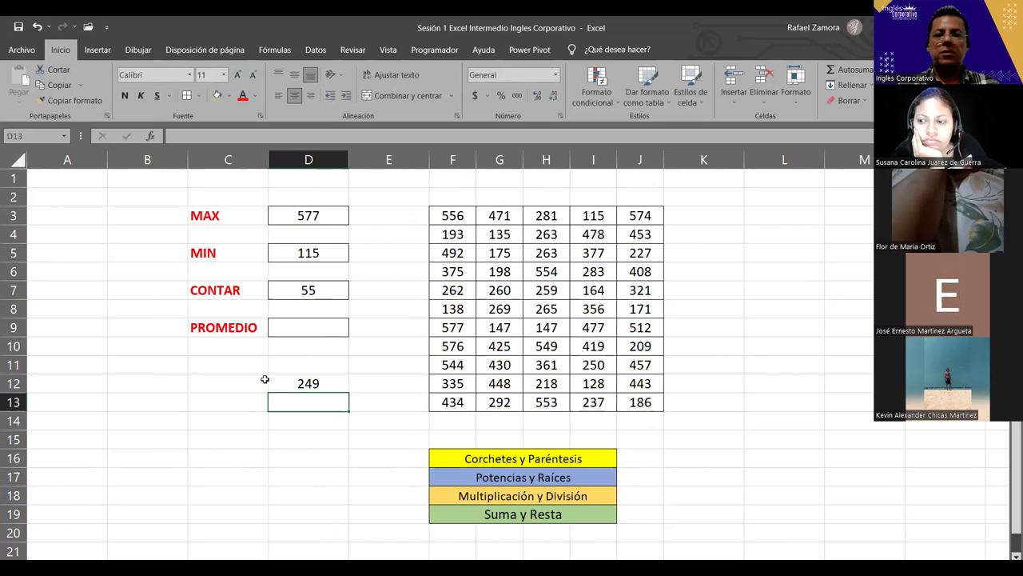
left_click(308, 328)
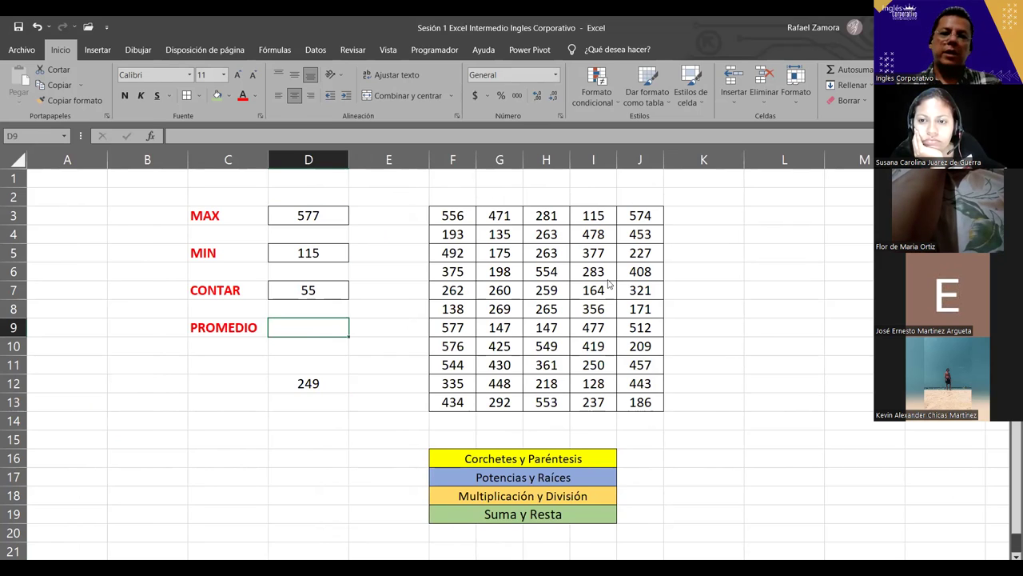
Enter =PROMEDIO(F3:J13) in D9 to average the number table.
type("=")
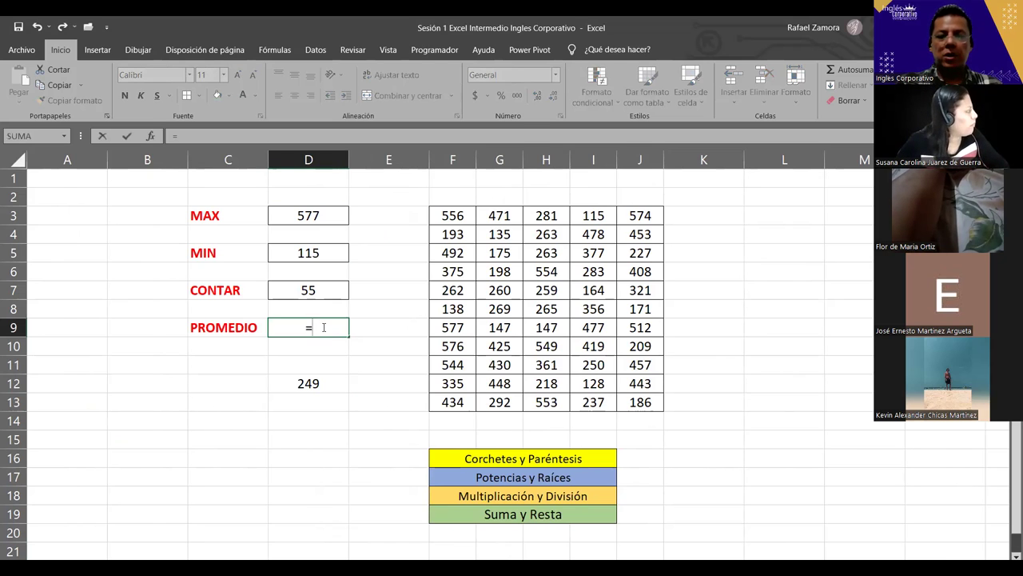
type("prom")
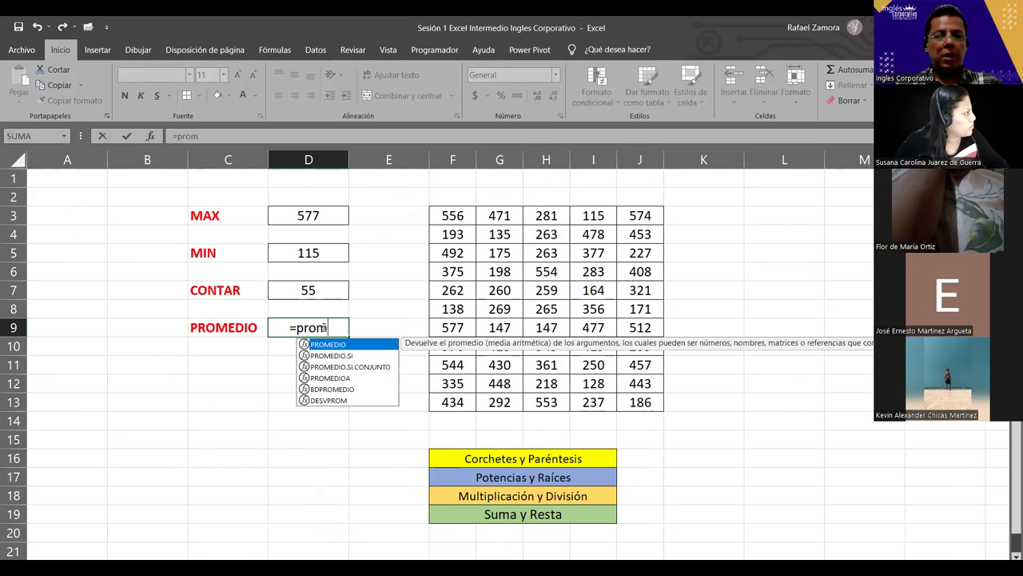
key("Tab")
left_click(444, 216)
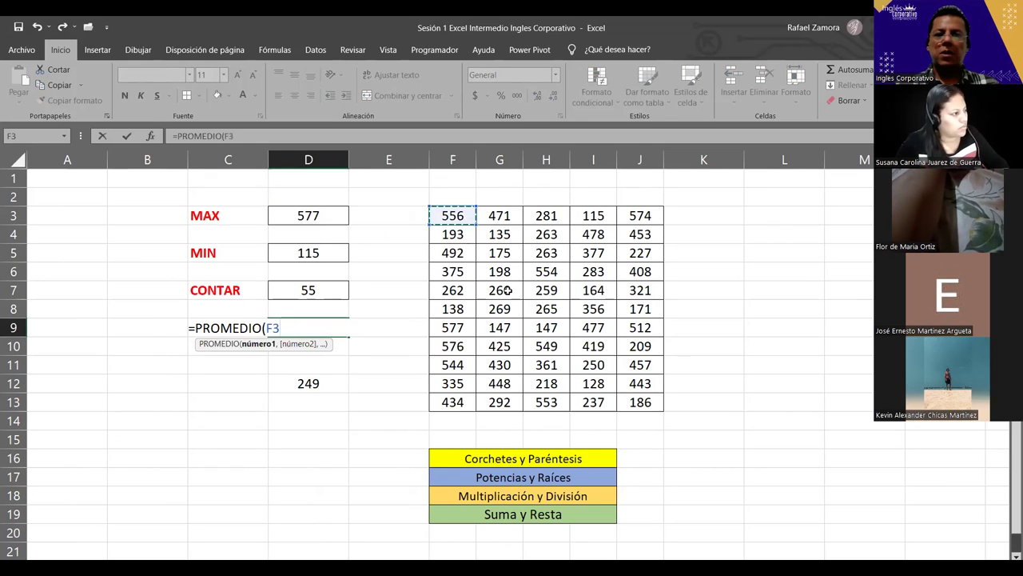
left_click(635, 406, "shift")
key("ctrl+Return")
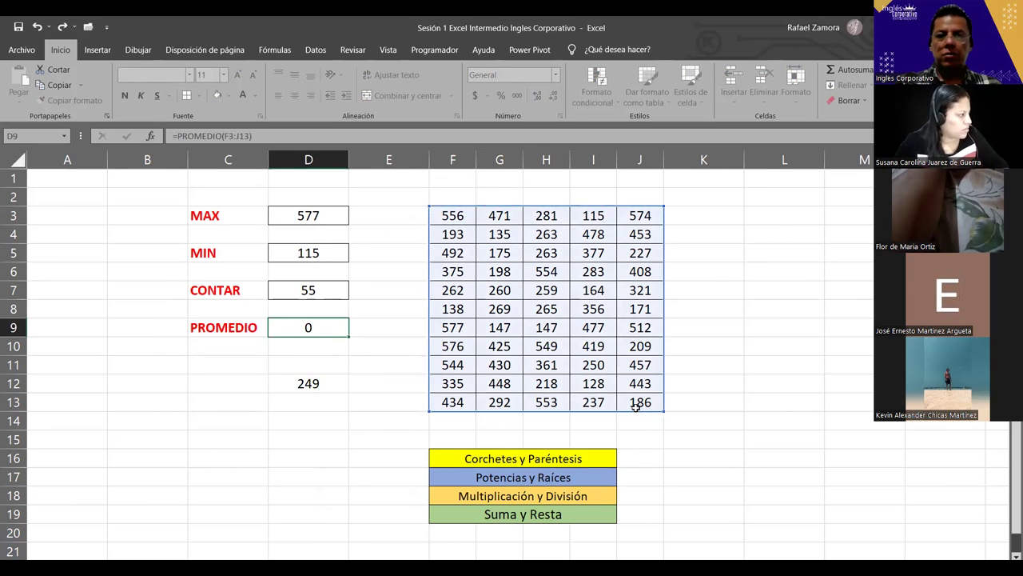
key("Return")
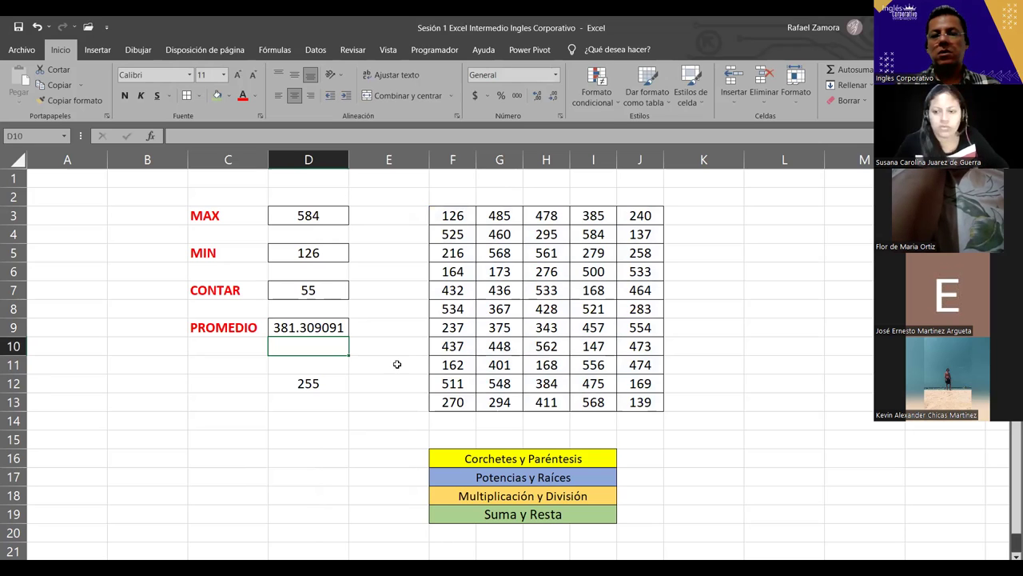
left_click(330, 328)
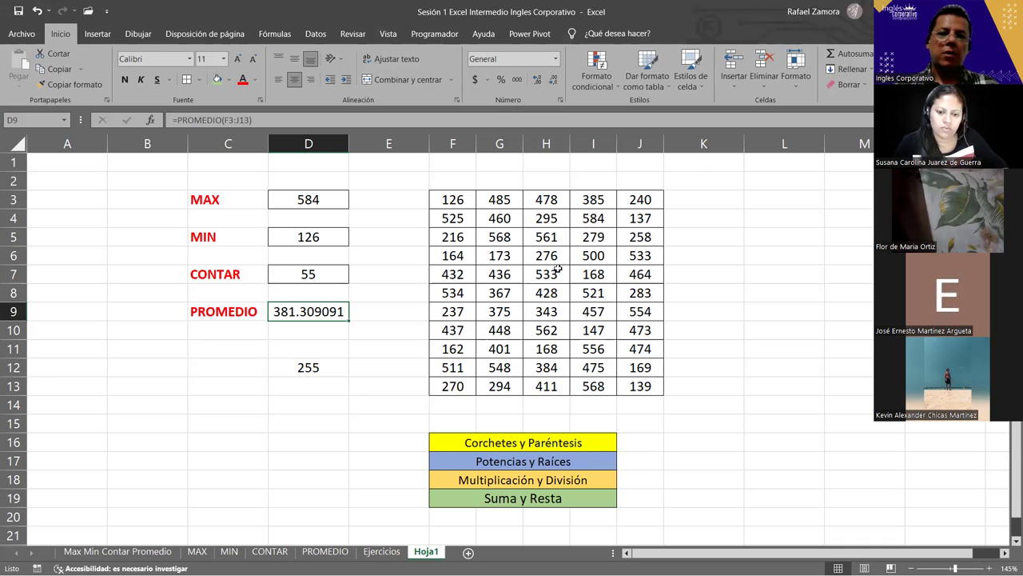
Review the MAX, MIN and CONTAR formulas in D3, D5 and D7.
left_click(345, 203)
left_click(341, 234)
left_click(344, 274)
left_click(339, 294)
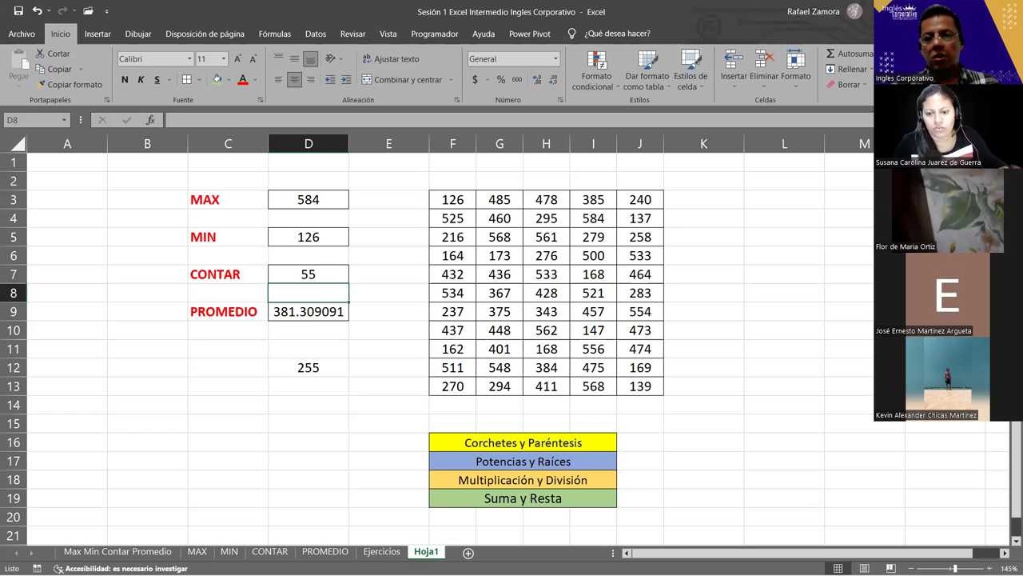